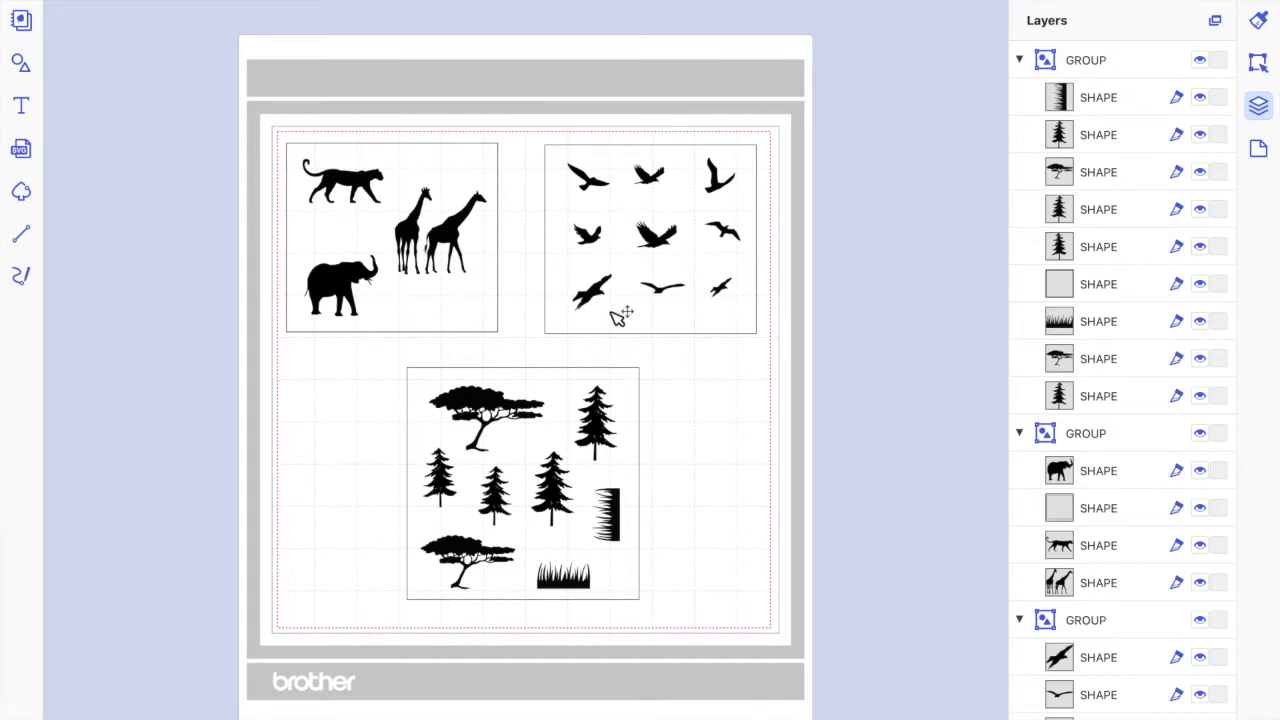
Shrink the framed animal silhouette group slightly on the mat, keeping its proportions.
click(432, 238)
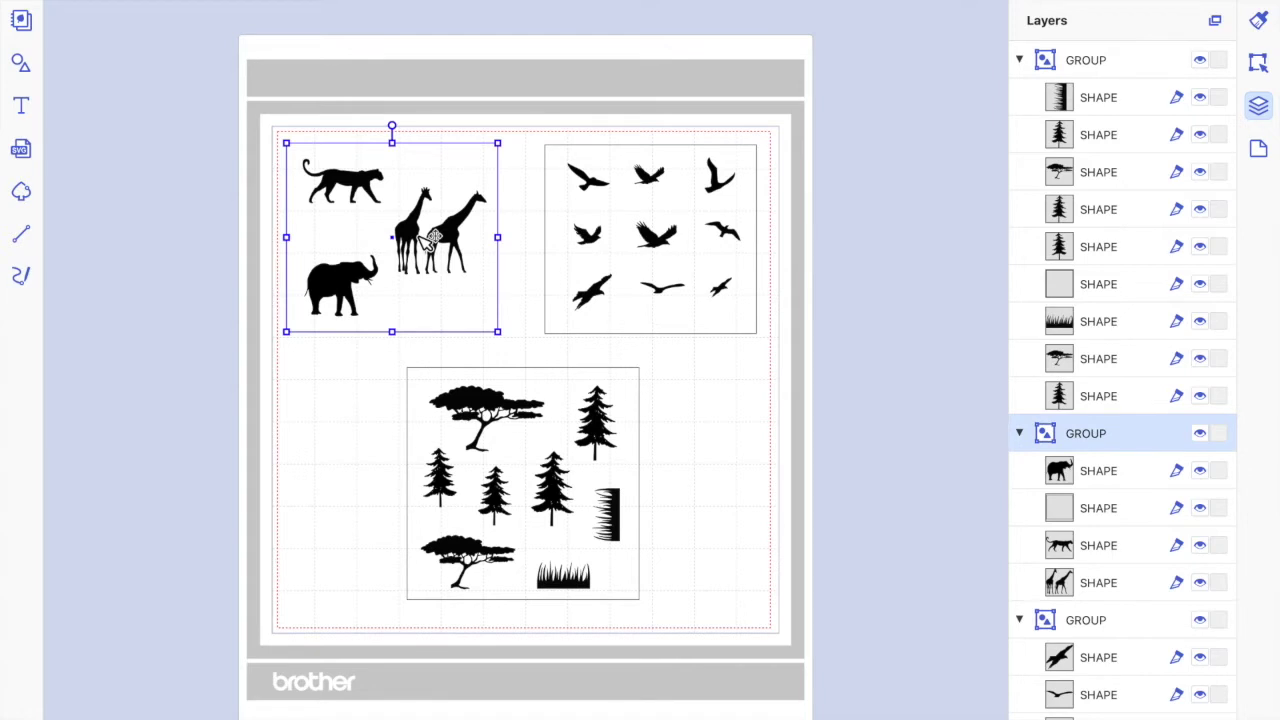
mouse_move(505, 340)
mouse_down()
mouse_move(572, 412)
mouse_move(486, 323)
mouse_move(562, 384)
mouse_move(570, 400)
mouse_move(481, 316)
mouse_move(490, 323)
mouse_up()
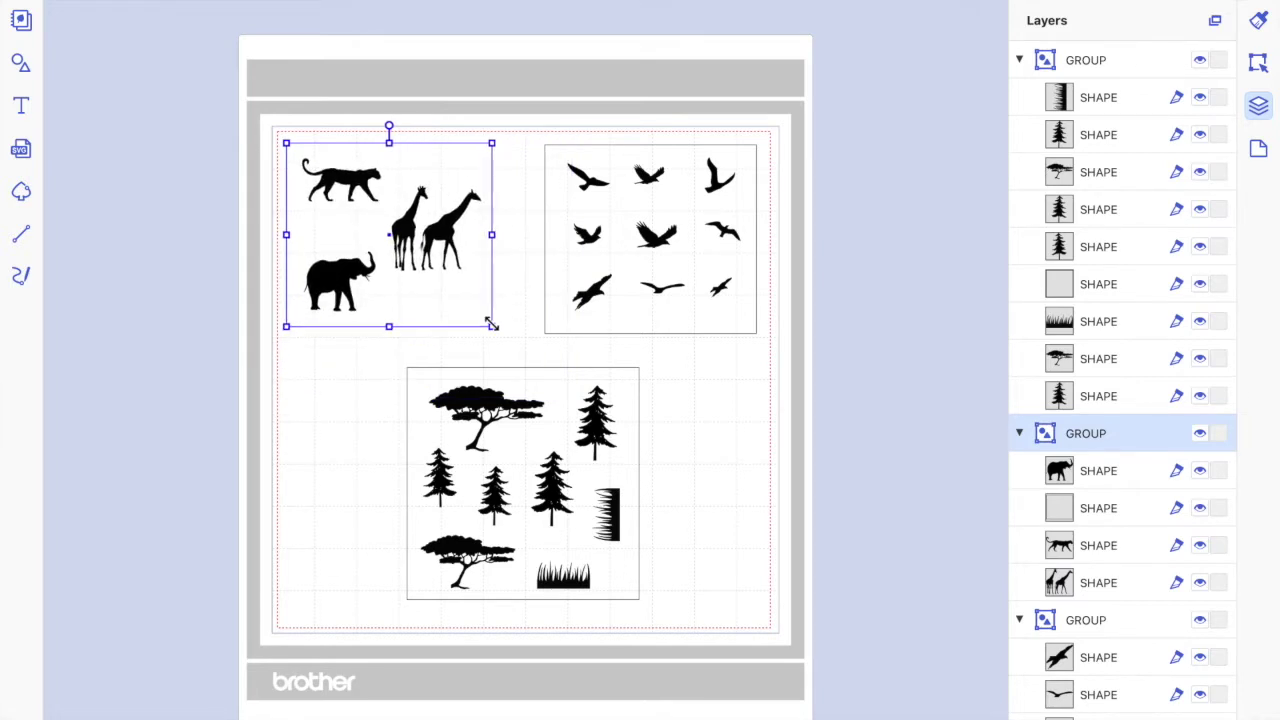
click(390, 388)
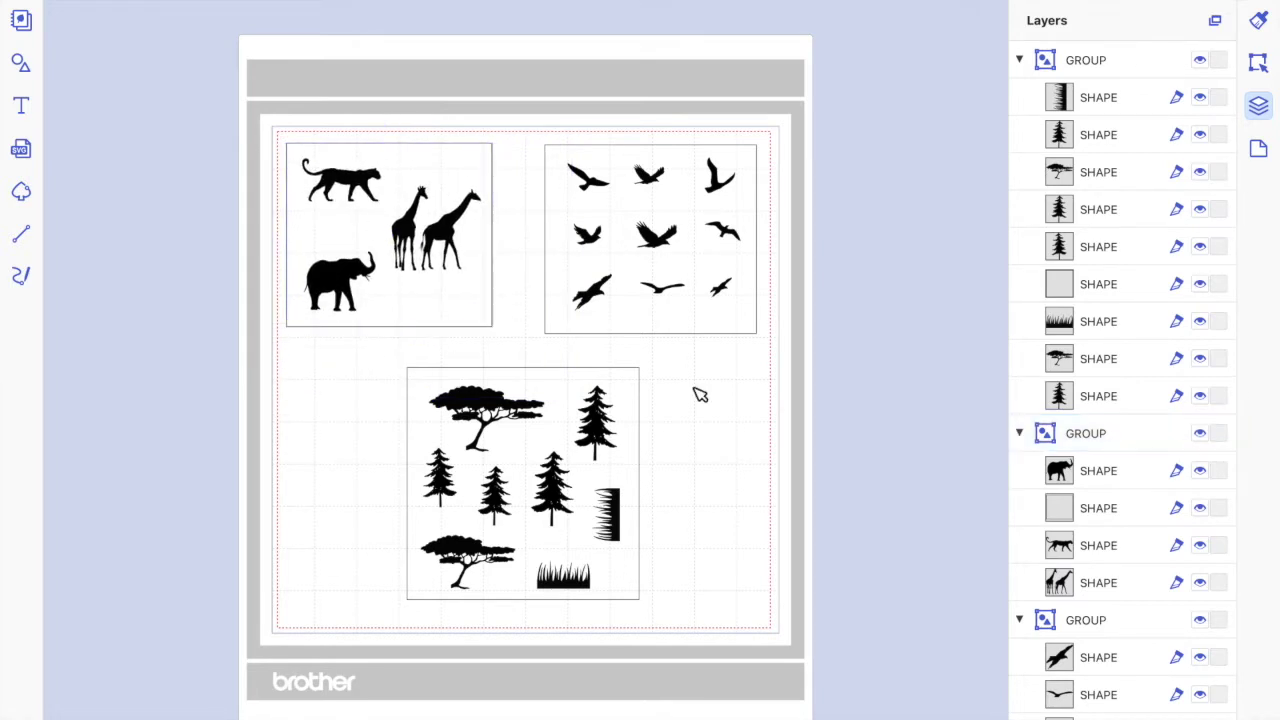
Enlarge the framed group of tree and grass silhouettes slightly on the mat, keeping its proportions.
click(576, 456)
drag(640, 366, 648, 397)
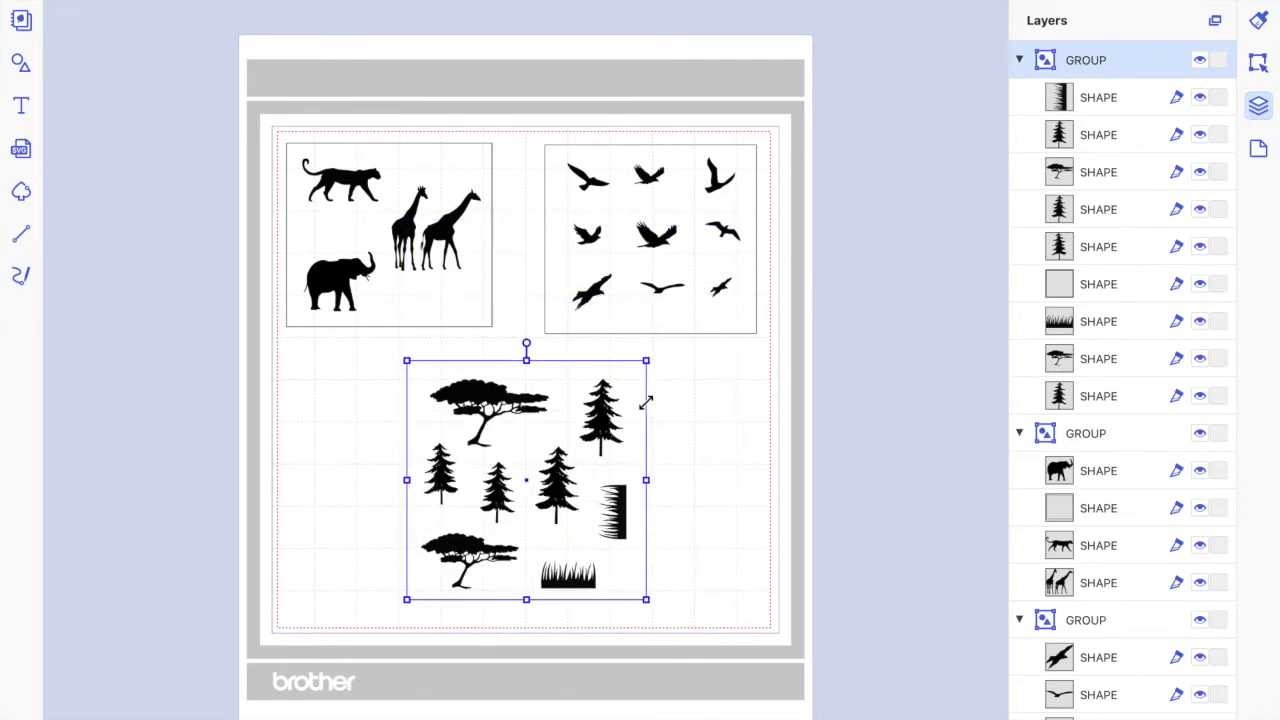
click(347, 419)
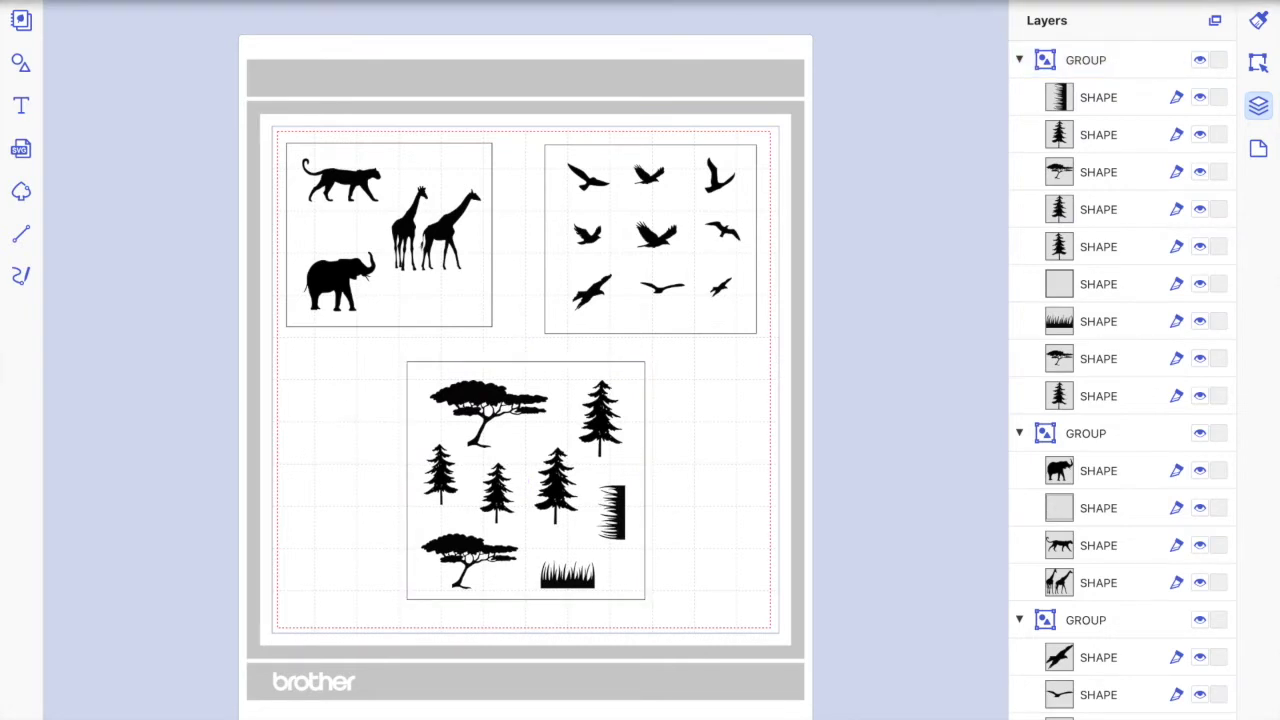
Save the changes made to the stencil layout.
click(252, 6)
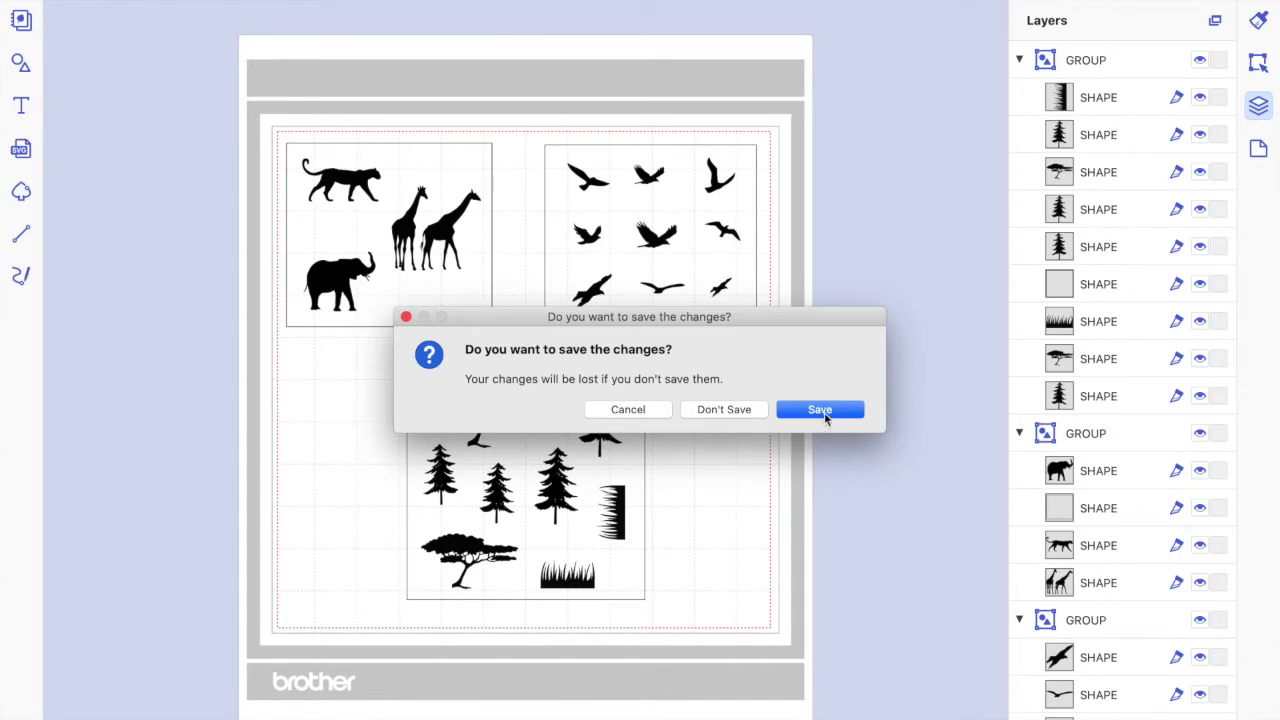
click(824, 410)
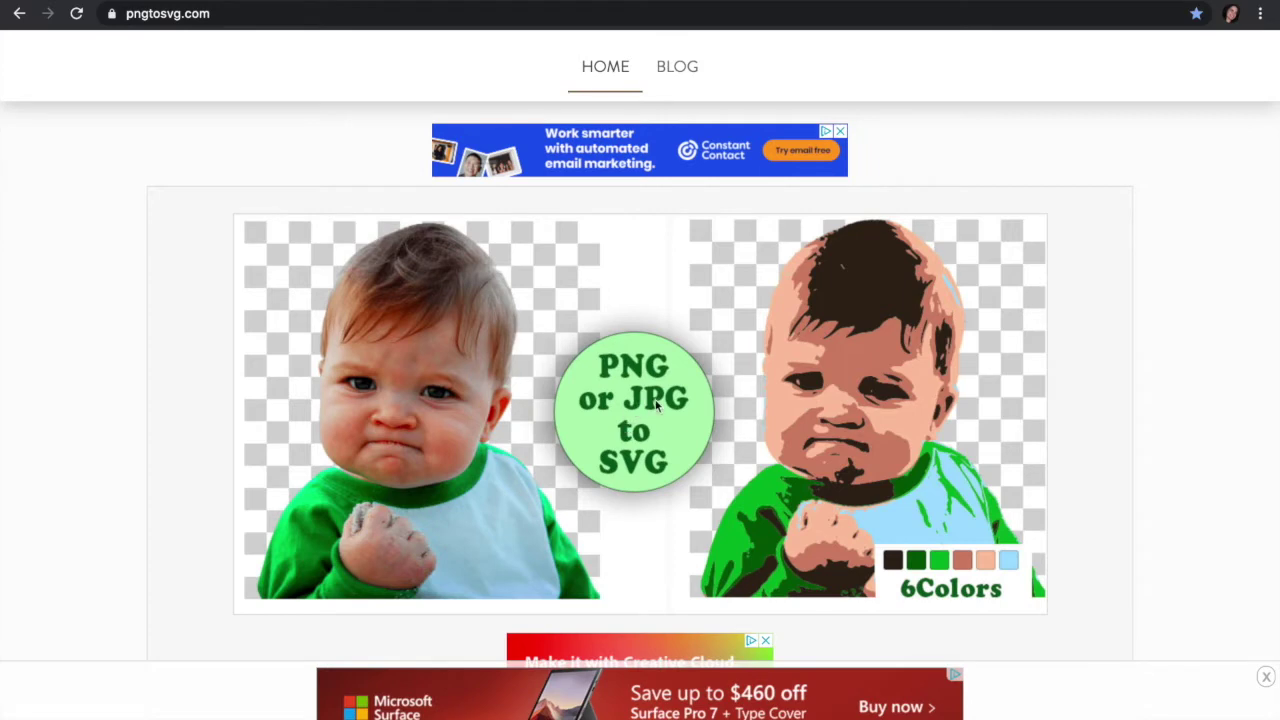
On pngtosvg.com in the browser, load the ballerina file image2vector (2).svg from Downloads into the Image to Vector converter.
scroll(79, 263, down, 5)
scroll(80, 270, down, 10)
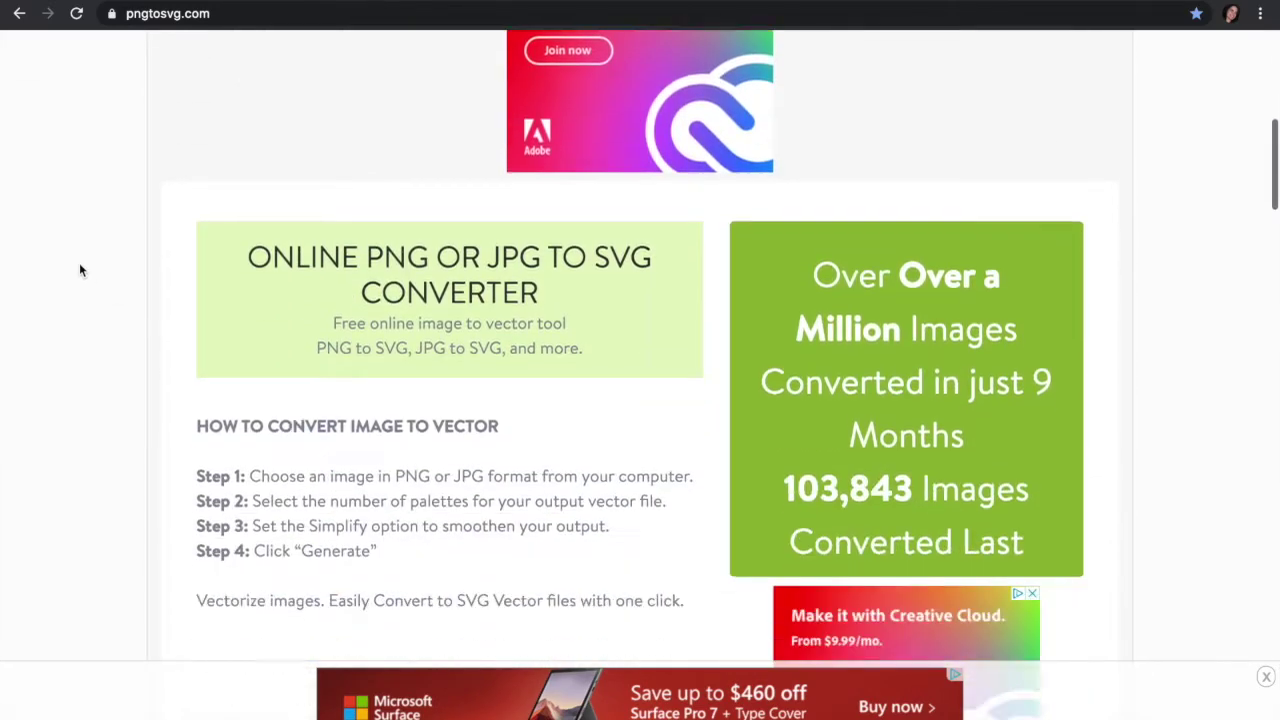
scroll(80, 270, down, 3)
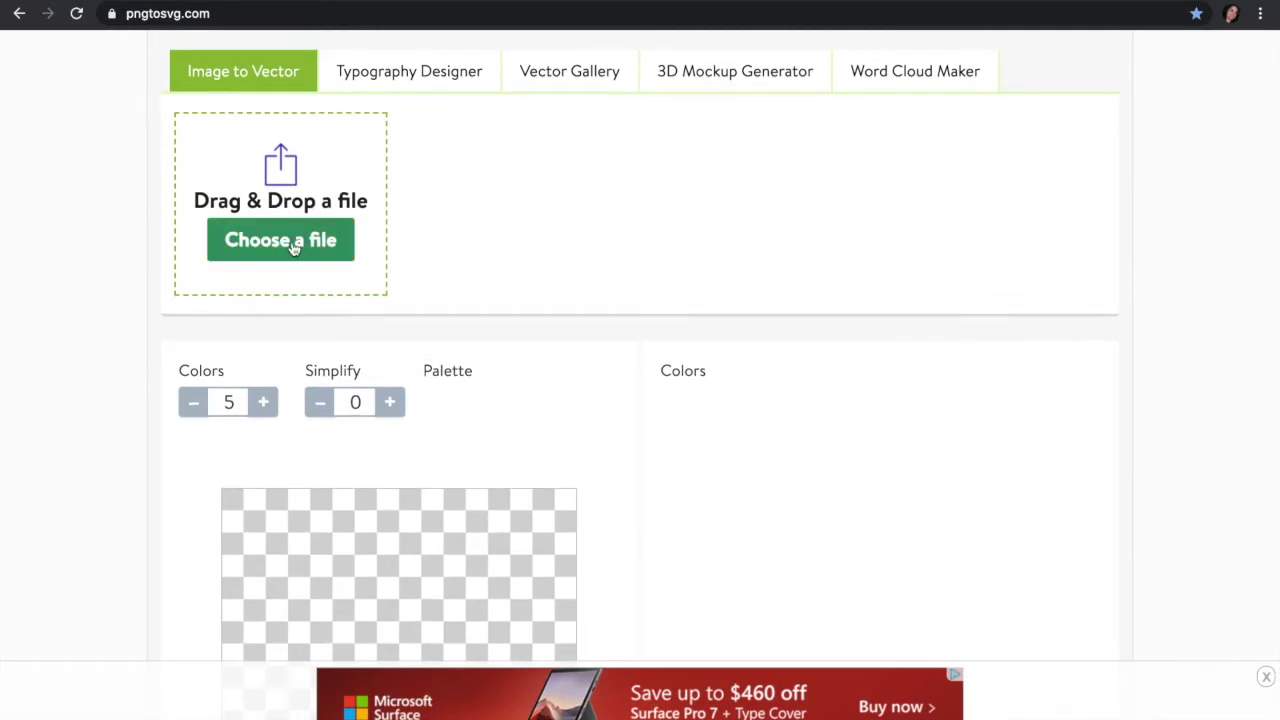
click(293, 248)
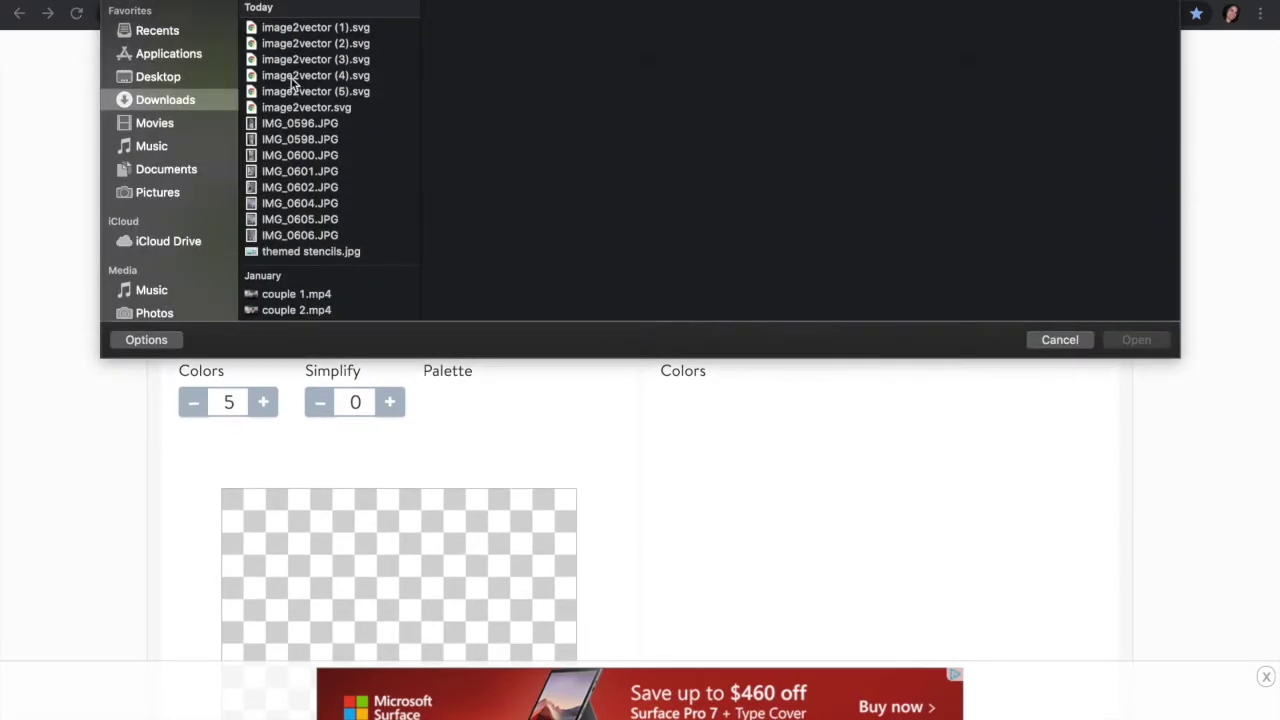
click(294, 78)
click(305, 60)
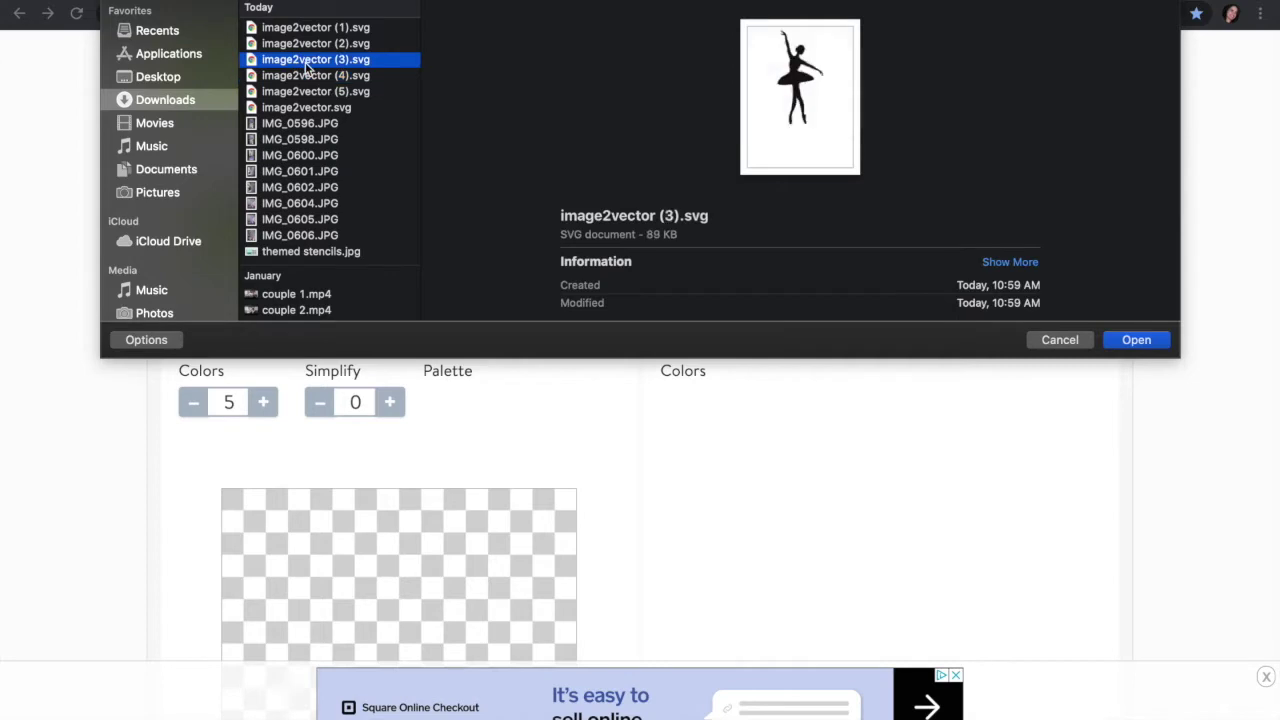
click(316, 92)
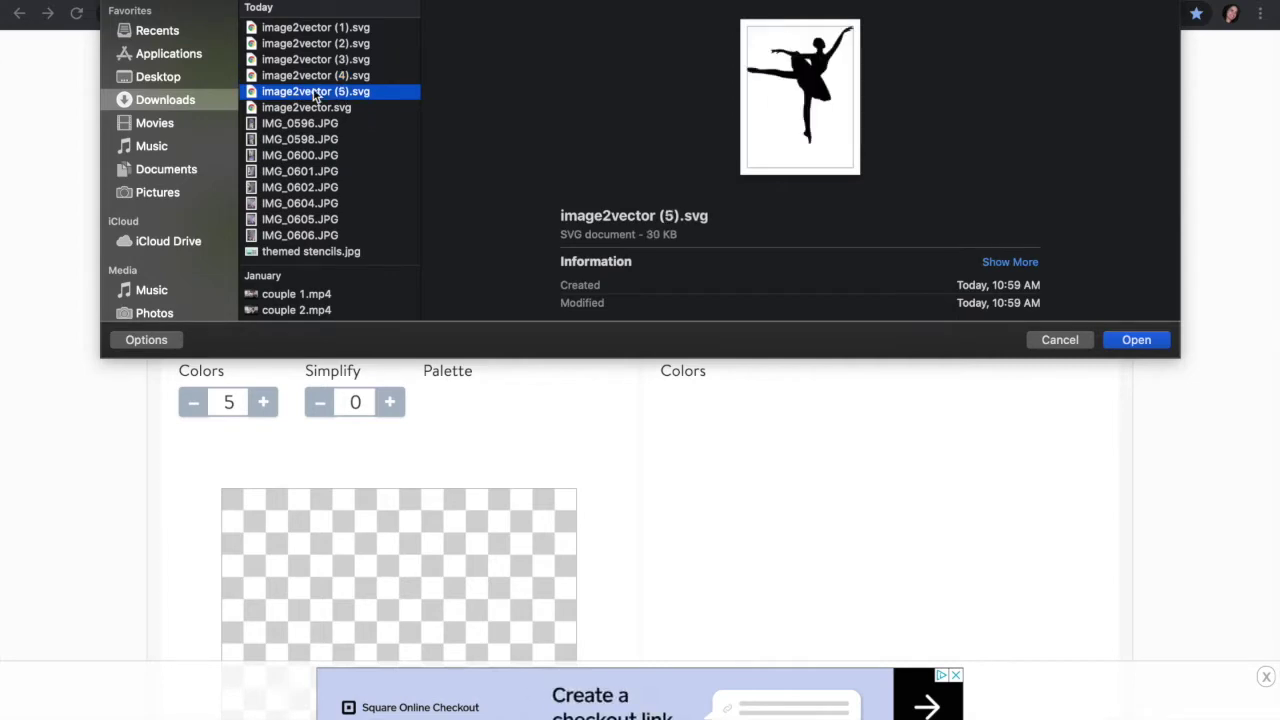
click(333, 45)
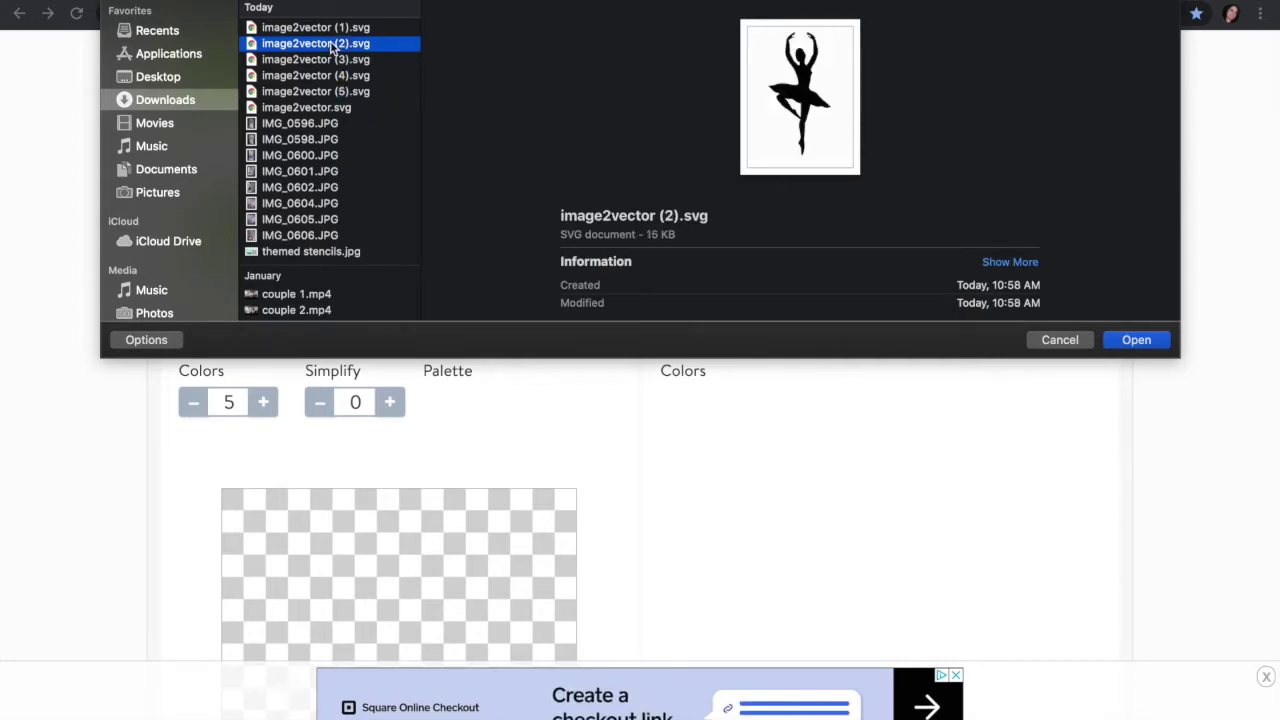
click(1137, 340)
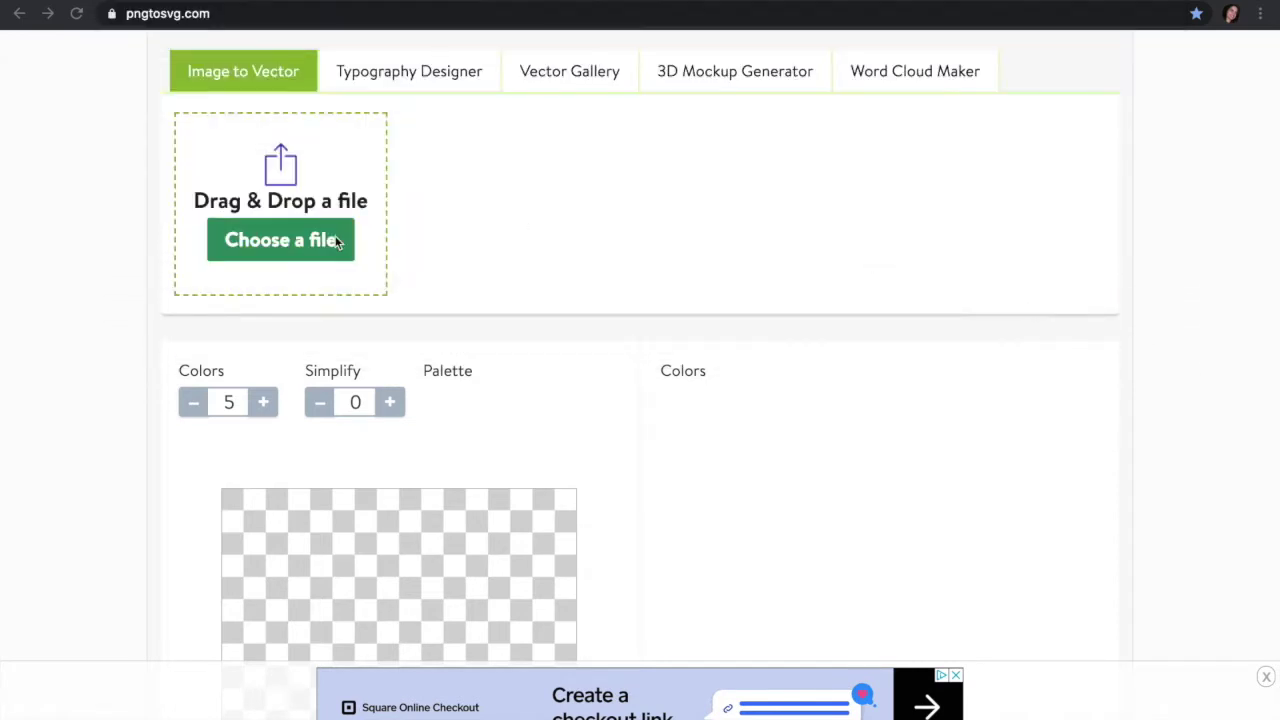
Generate the vector version of the ballerina image with 5 colors and Simplify 0, and download it as SVG.
scroll(57, 357, down, 5)
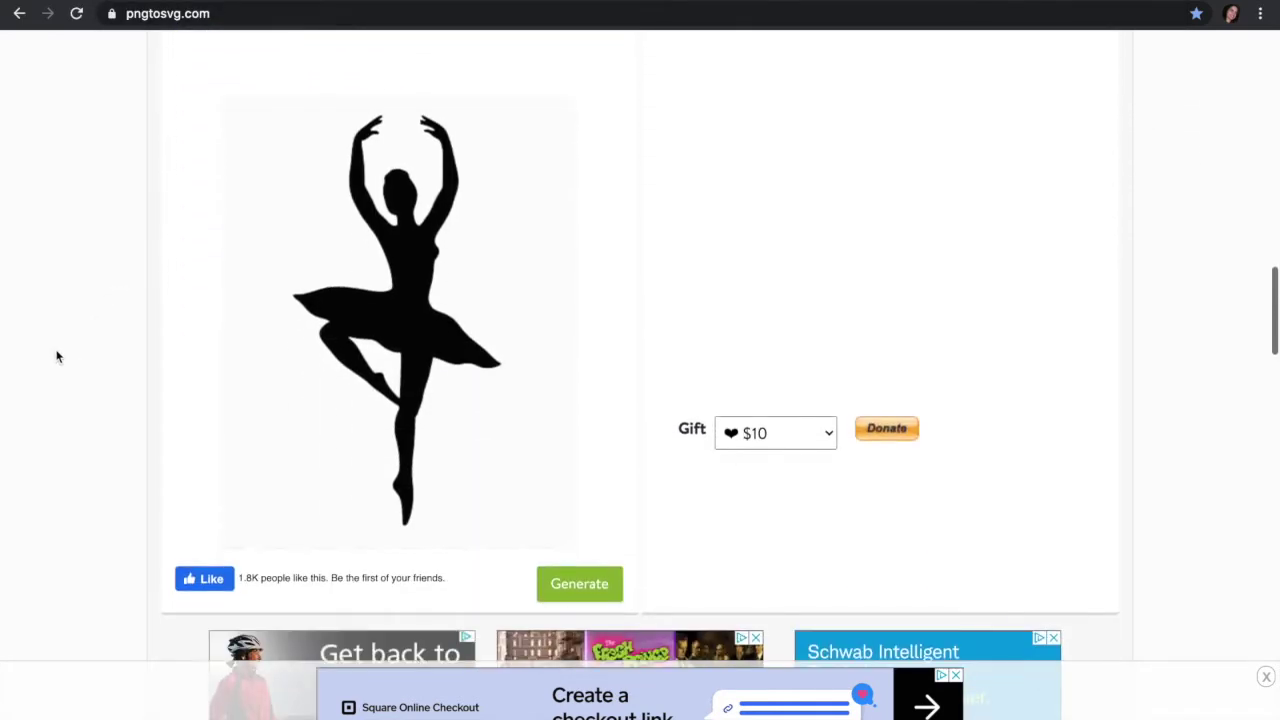
scroll(57, 357, down, 1)
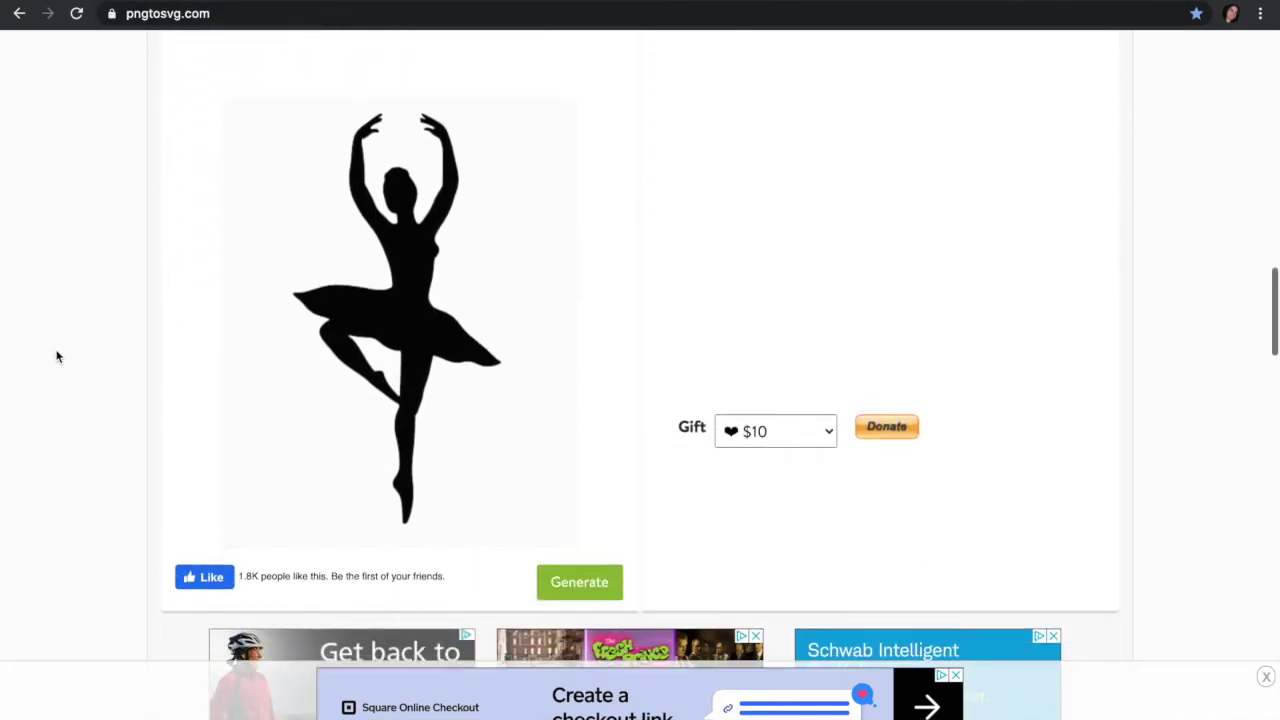
click(584, 588)
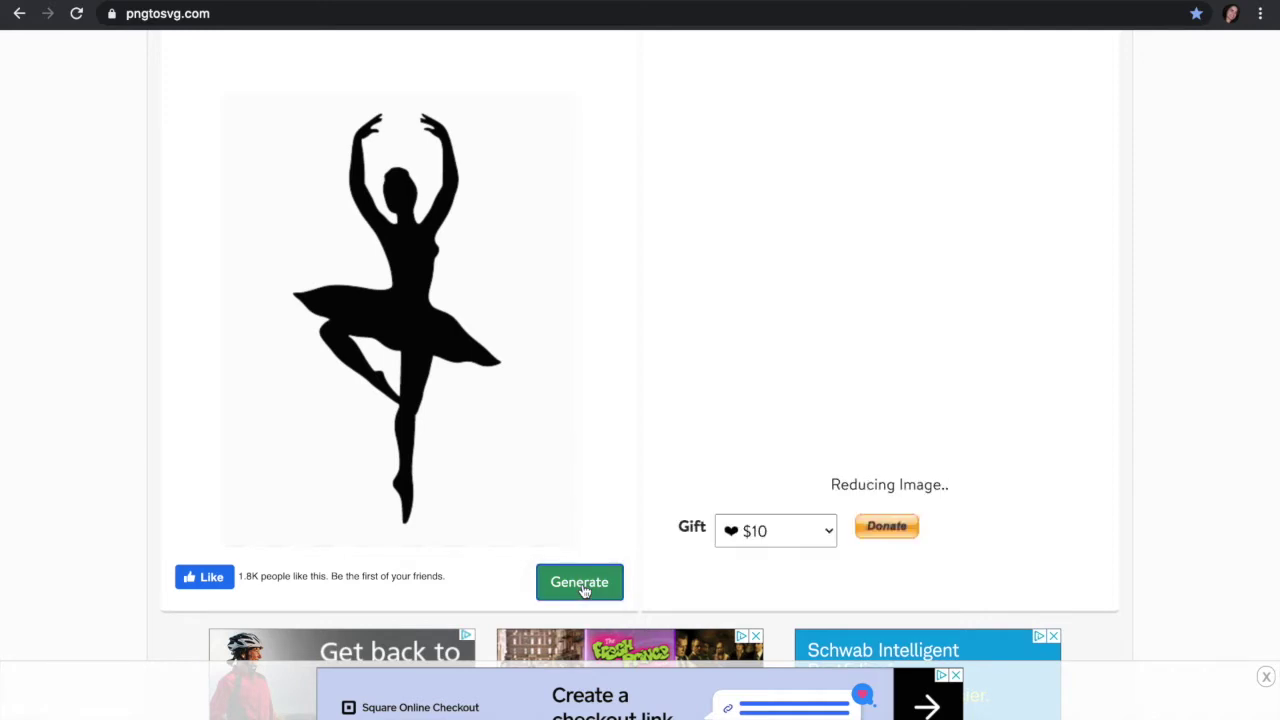
scroll(587, 399, up, 1)
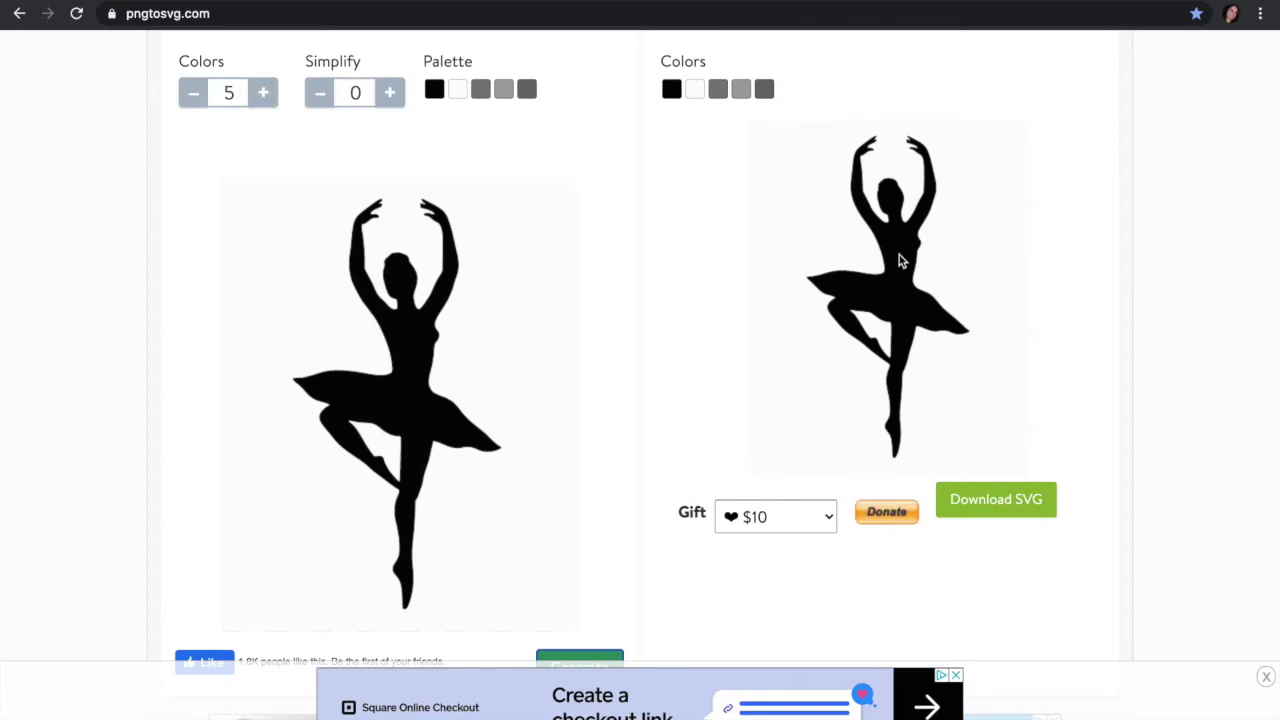
click(1013, 502)
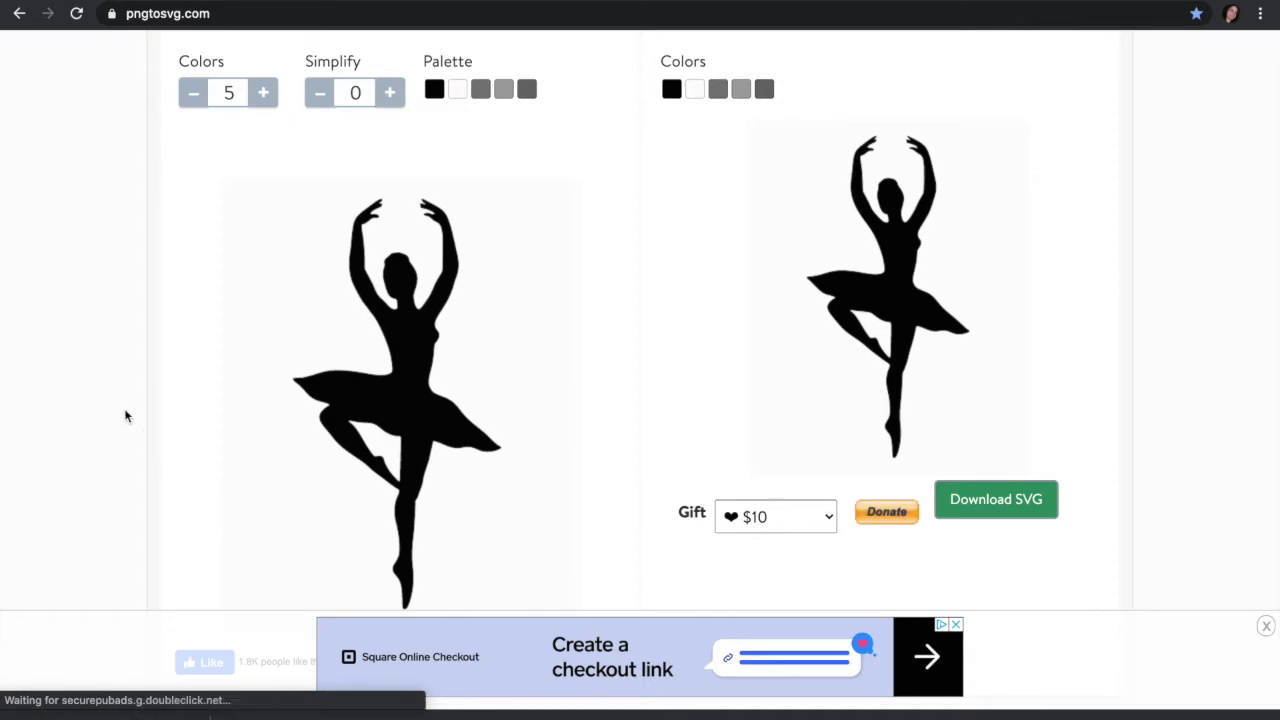
Review the converter page, from its introduction and file upload area to the generated image and download option.
scroll(124, 414, up, 10)
scroll(124, 416, up, 10)
scroll(124, 416, down, 12)
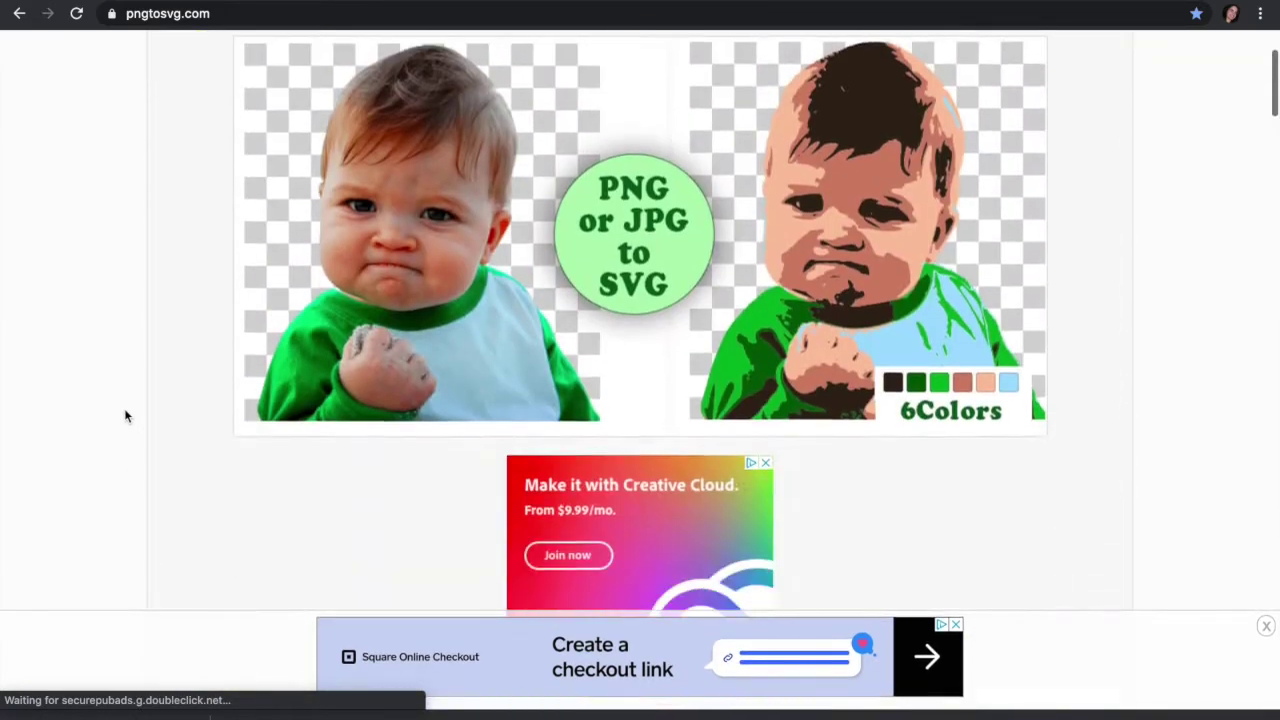
scroll(125, 416, down, 10)
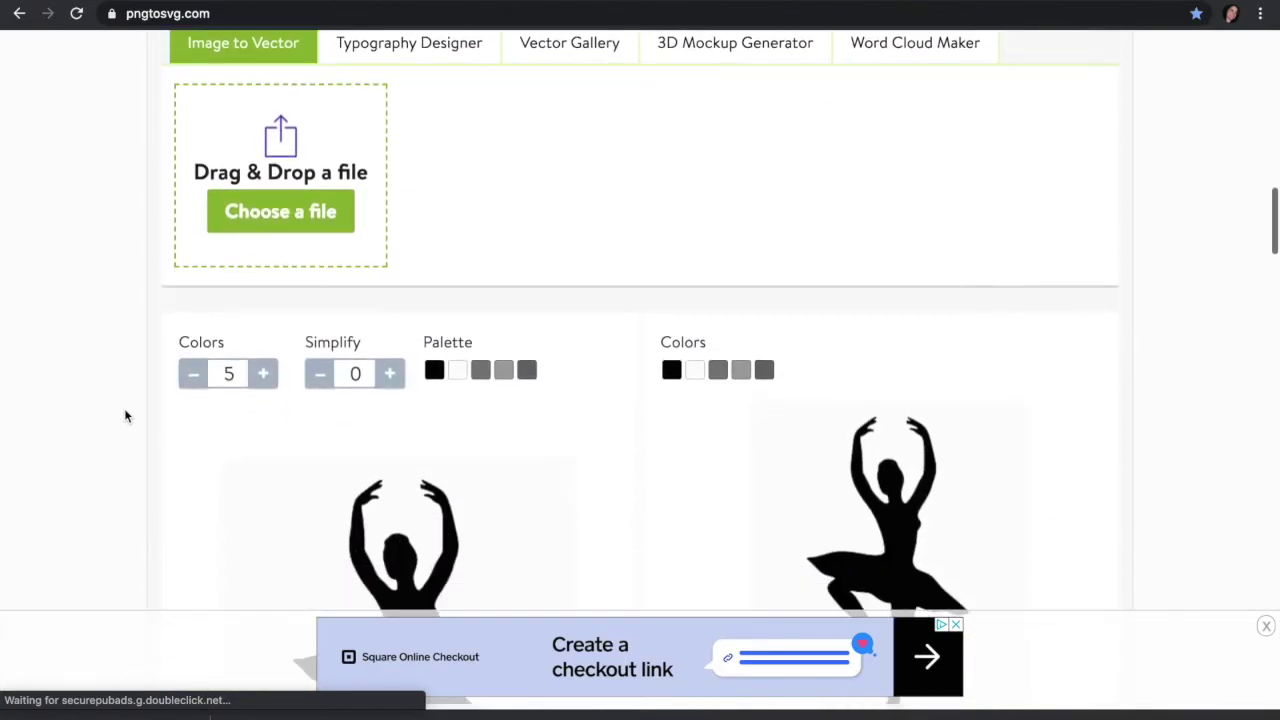
scroll(125, 416, down, 1)
scroll(125, 416, up, 2)
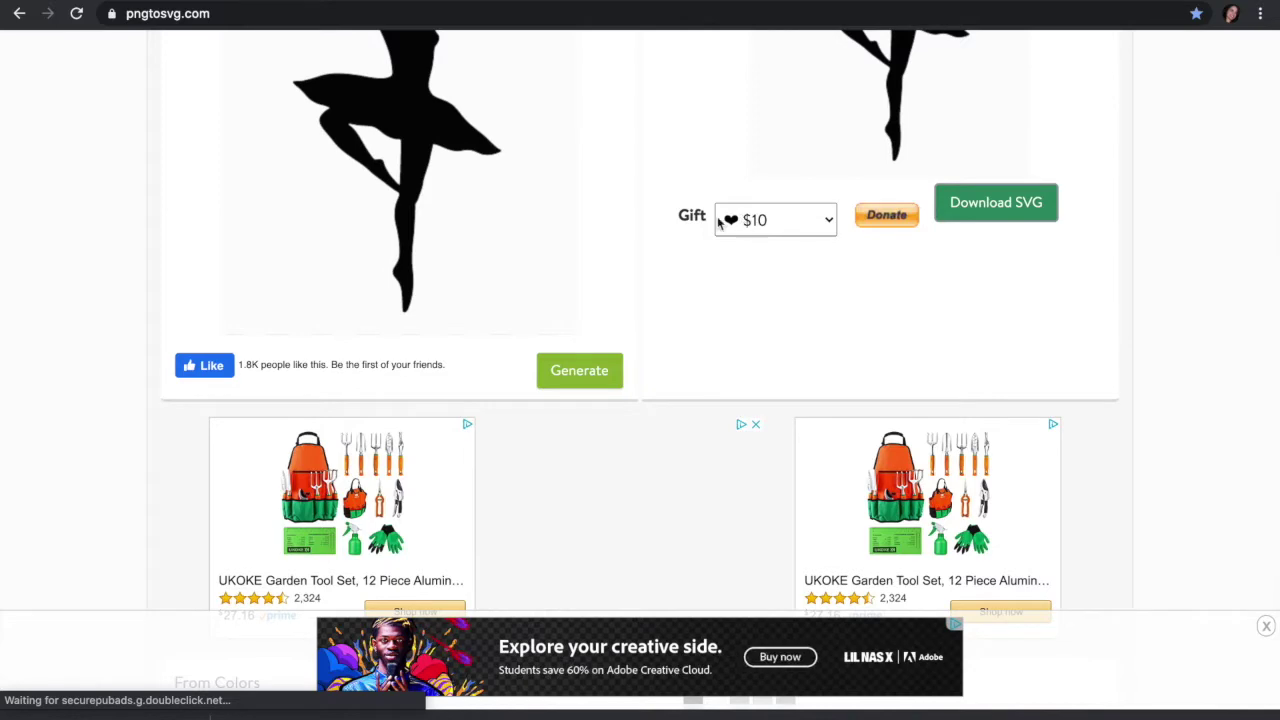
scroll(131, 209, up, 15)
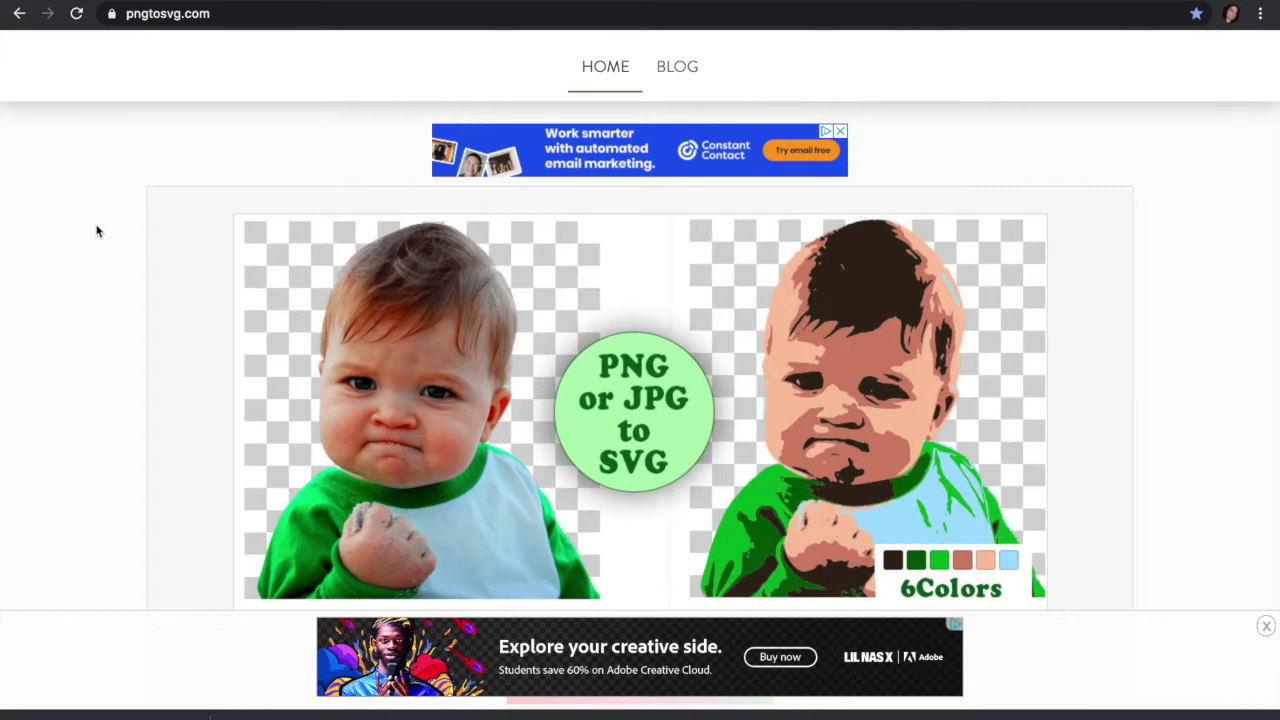
scroll(97, 231, down, 12)
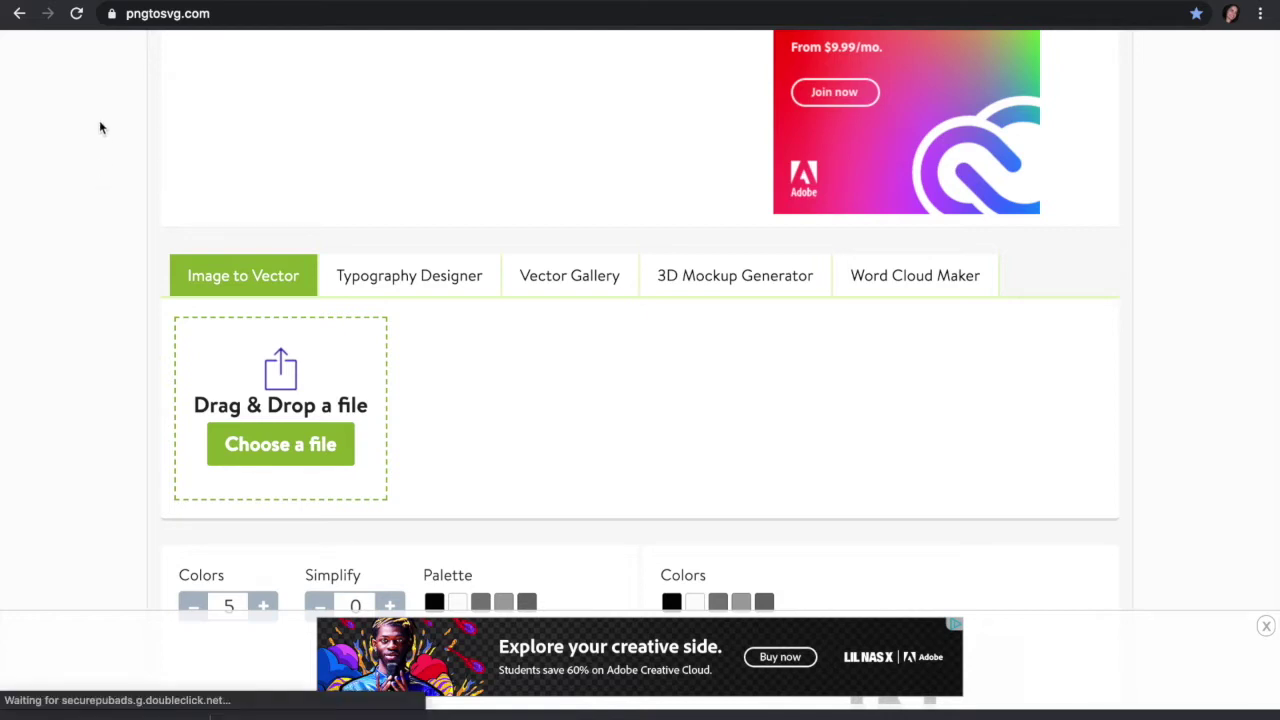
scroll(97, 277, up, 5)
scroll(97, 277, up, 5)
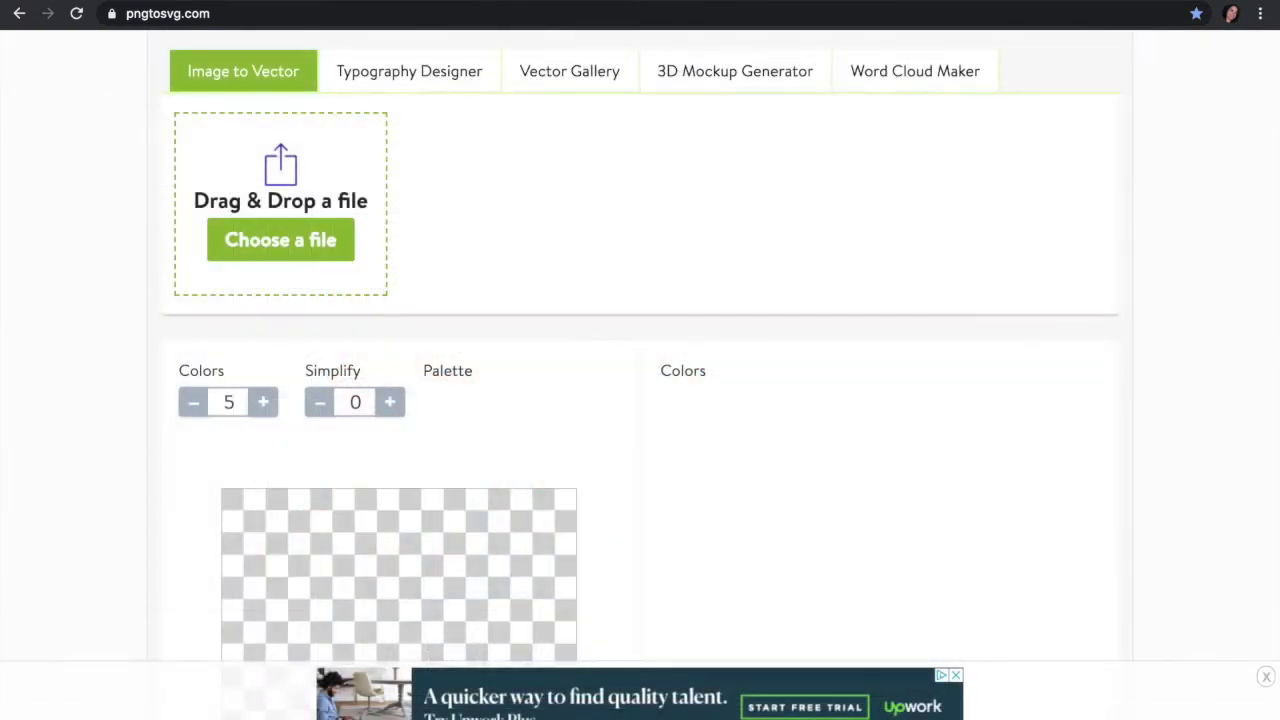
Search Google in a new browser tab for elephant silhouette "free".
key(ctrl+t)
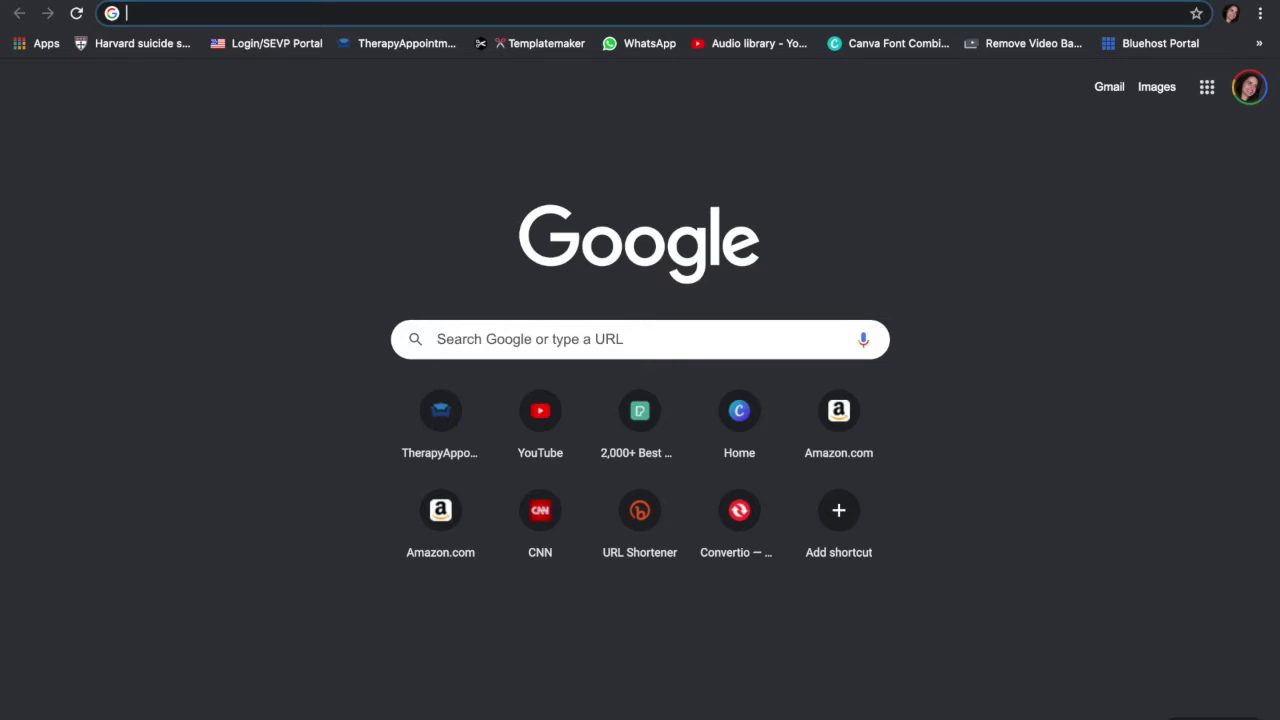
text(elephant)
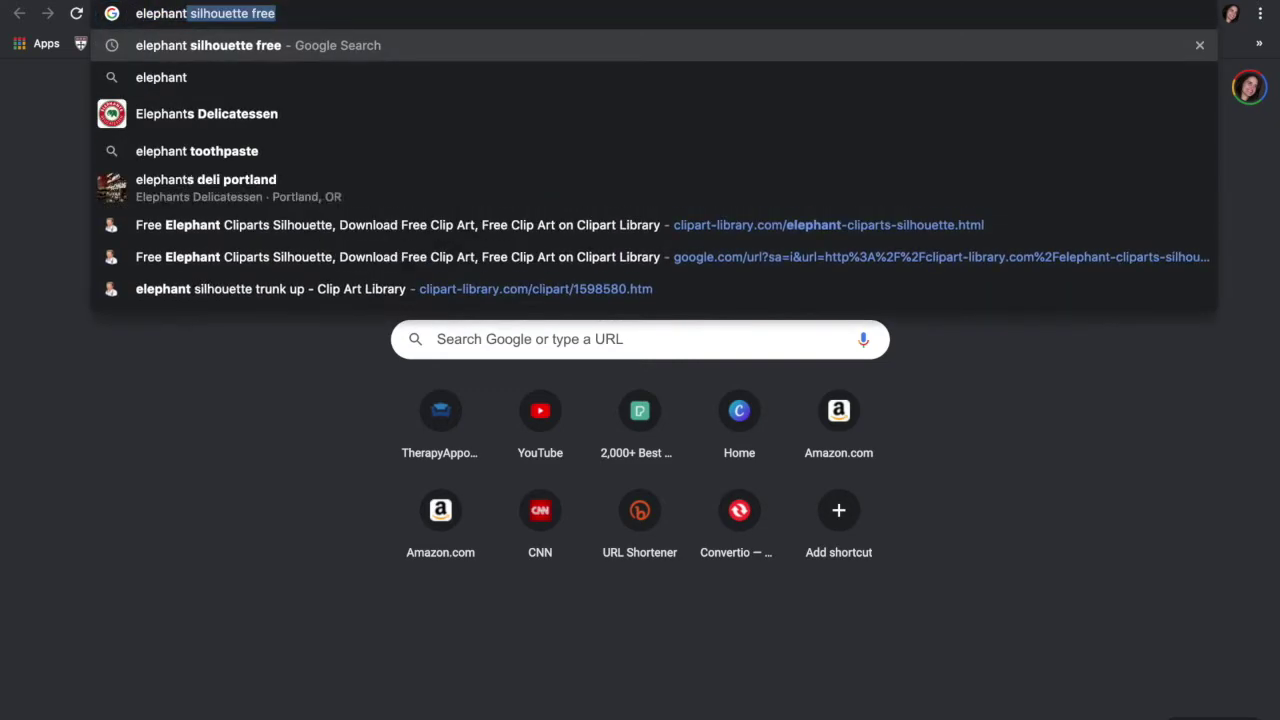
text( silhouette)
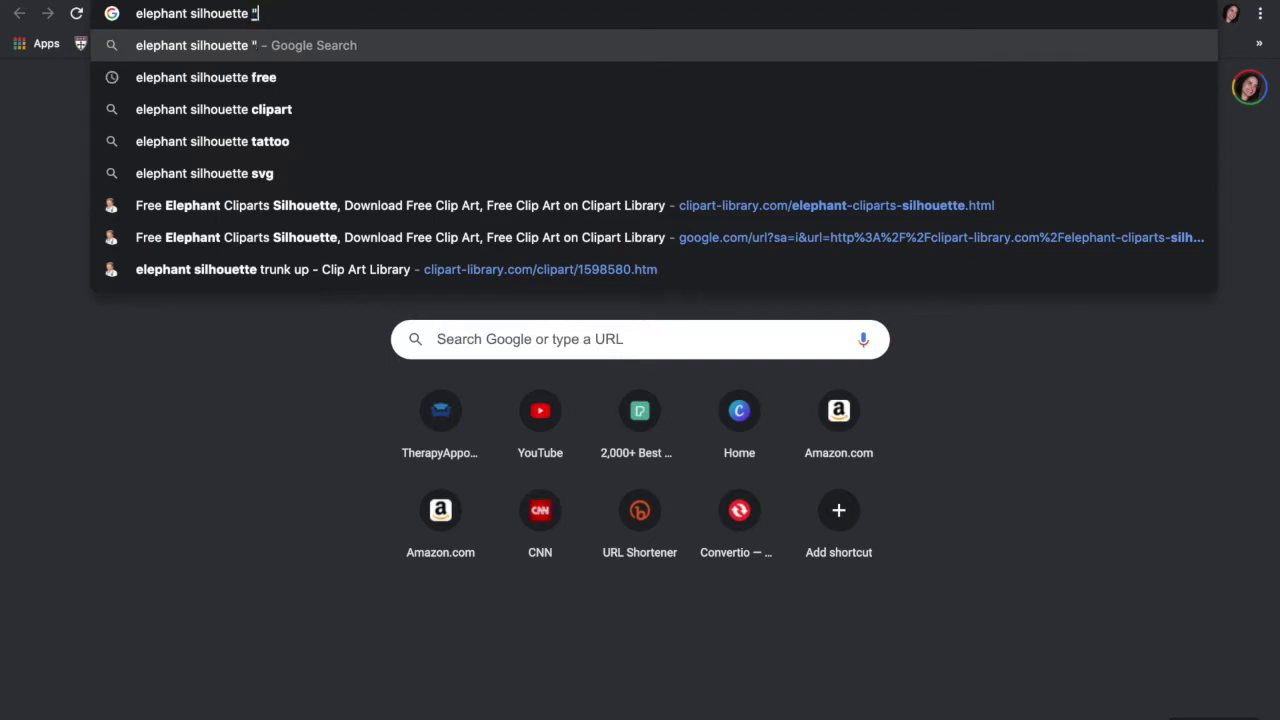
text("free")
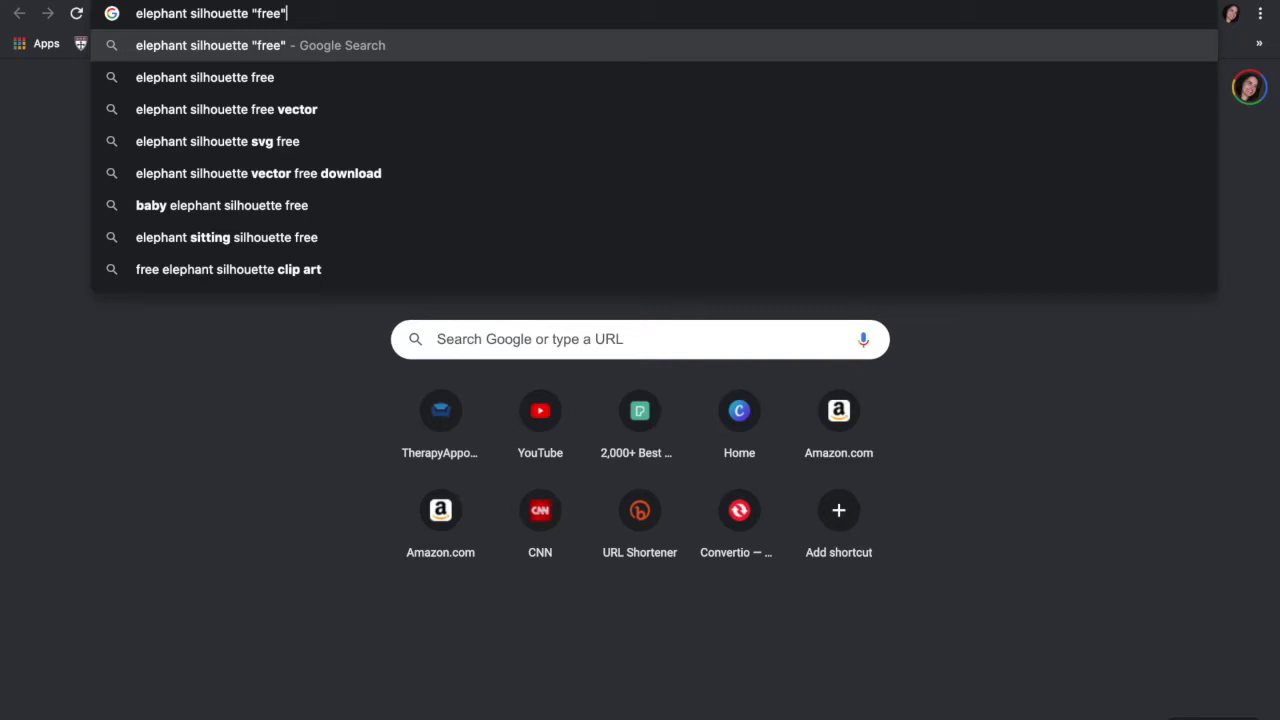
key(Return)
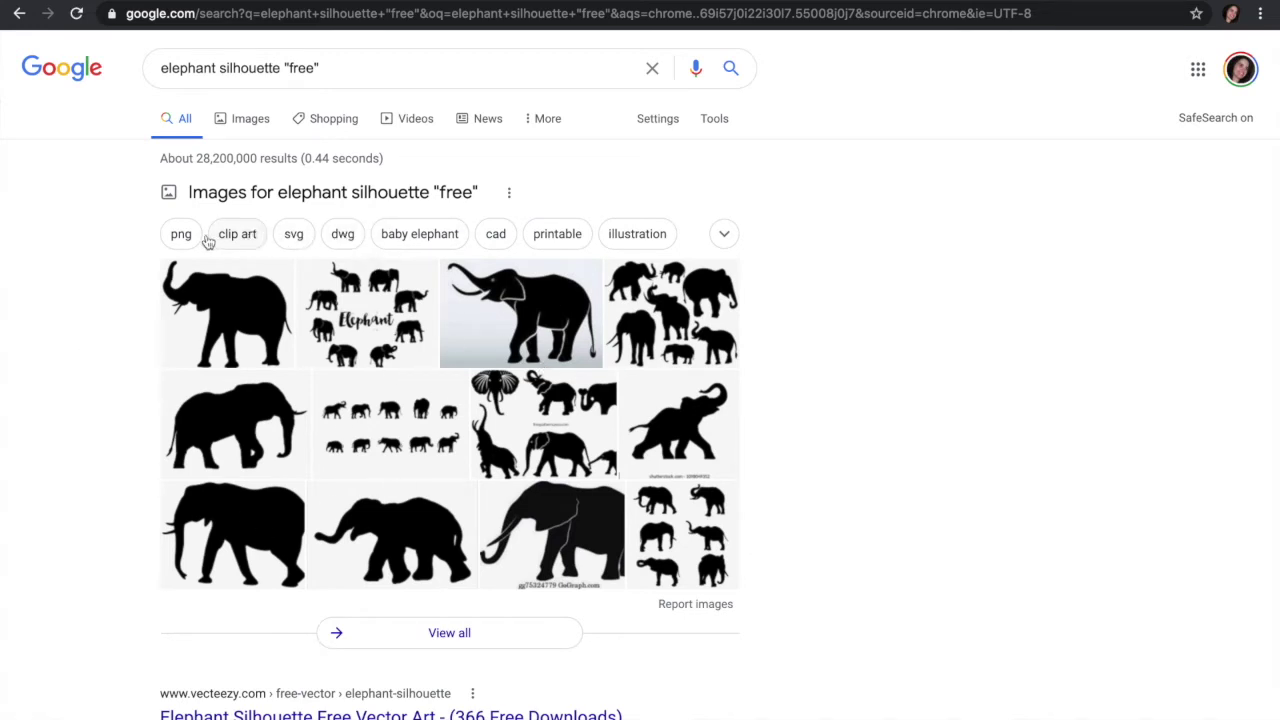
View the svg-filtered elephant images, return to the search results and filter the images by png instead.
click(294, 238)
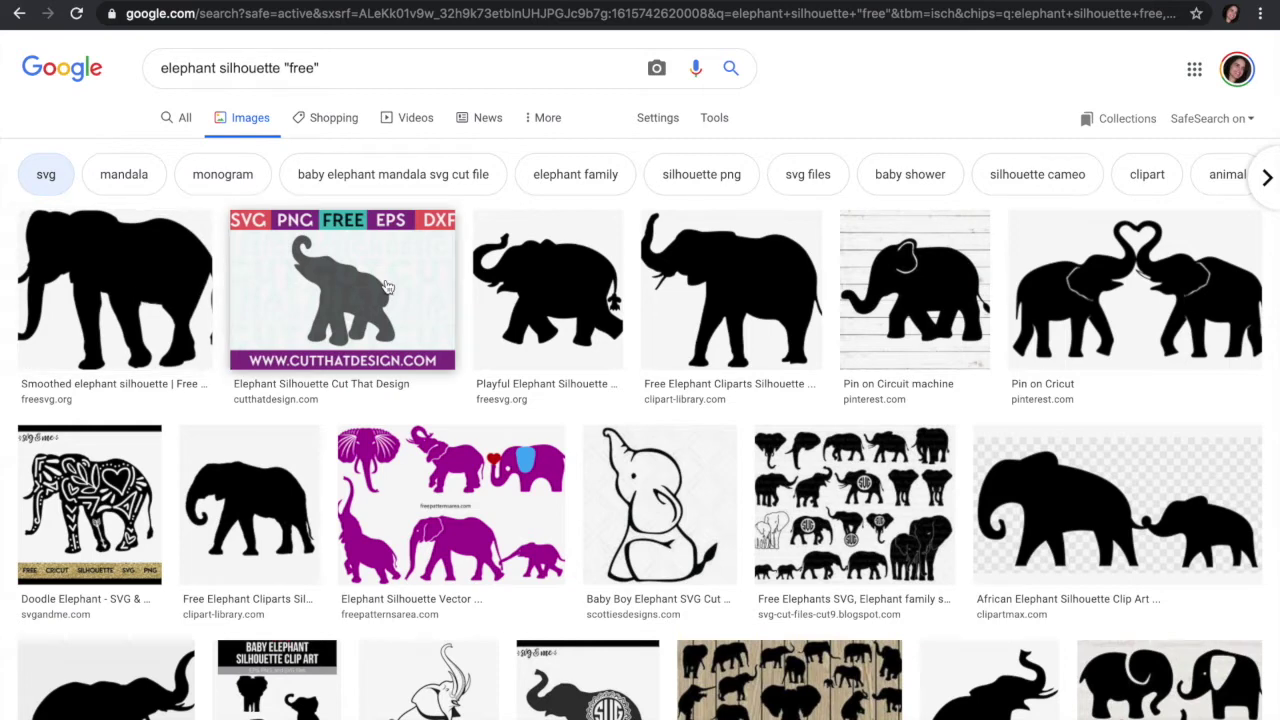
click(20, 14)
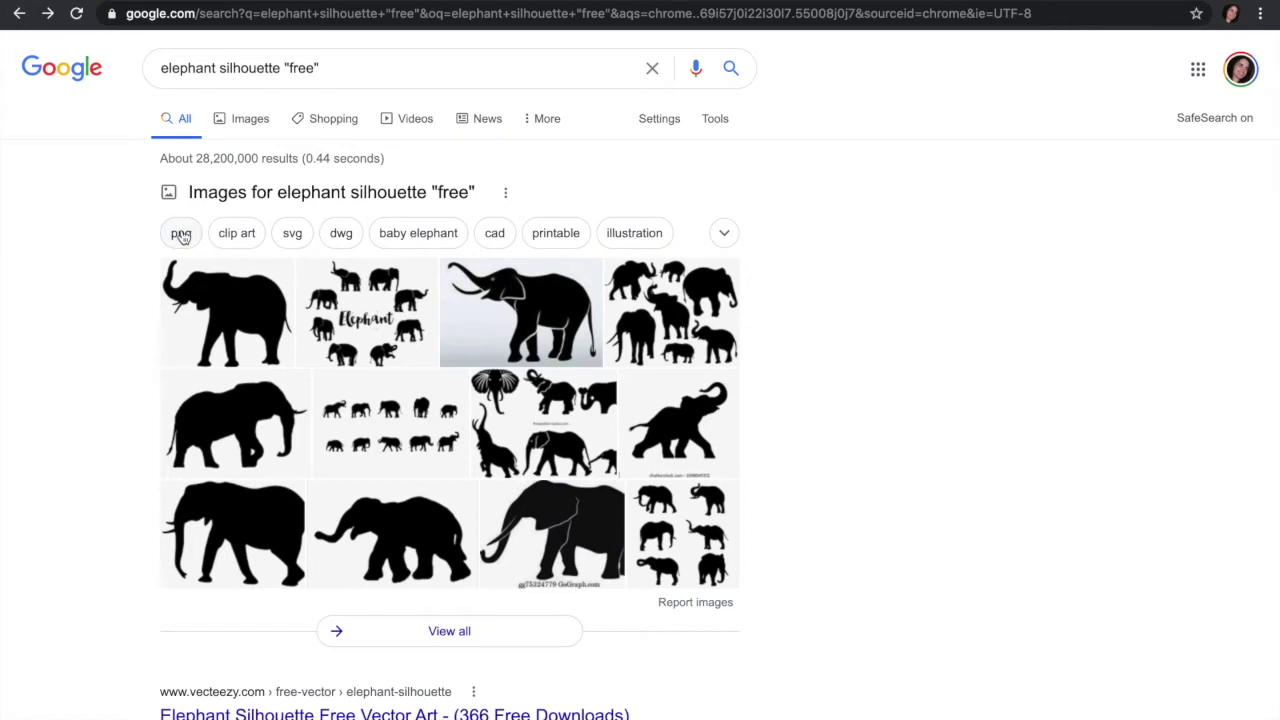
click(181, 234)
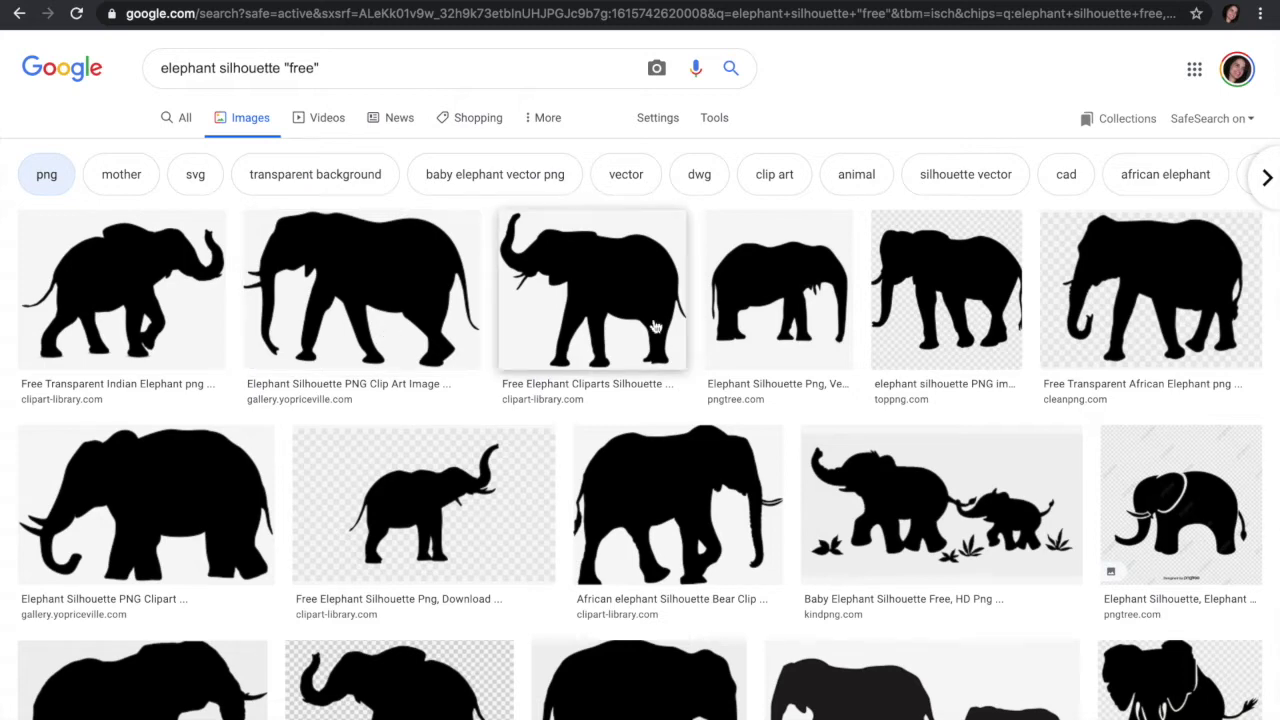
Save the silhouette of the elephant with its trunk raised from Clipart Library as a PNG image to the Desktop.
click(582, 300)
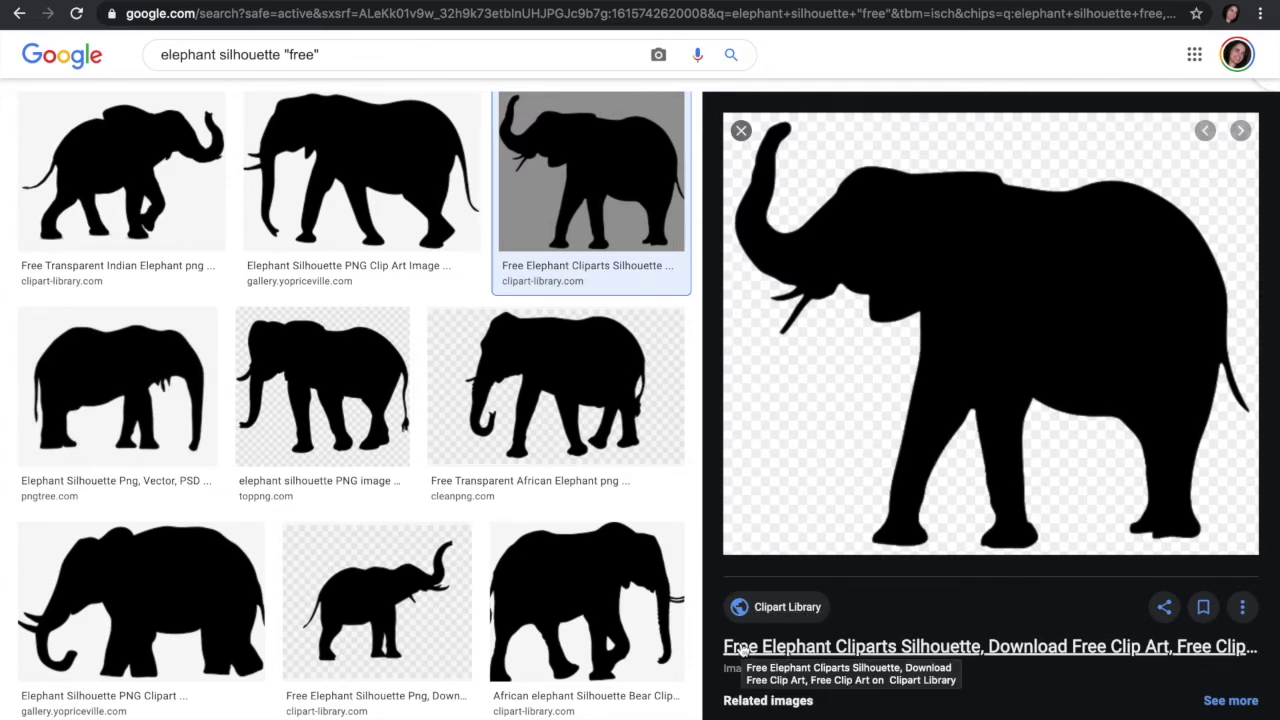
right_click(1019, 346)
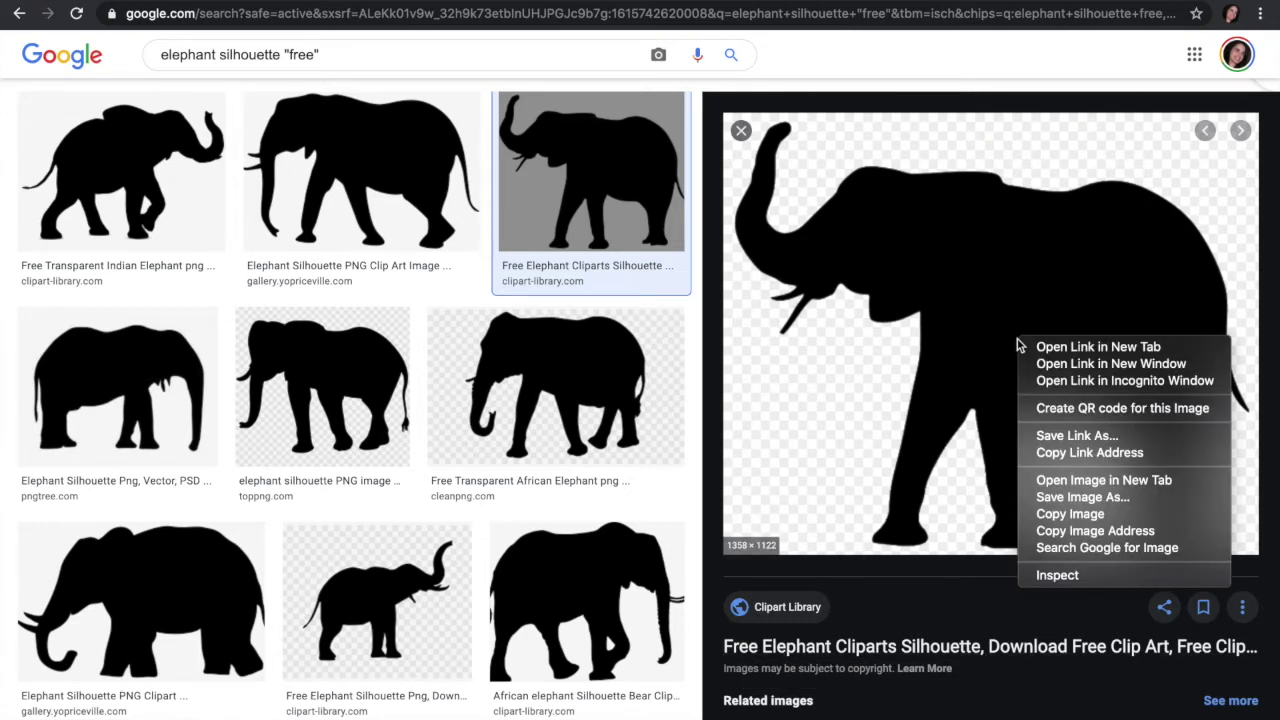
click(1084, 496)
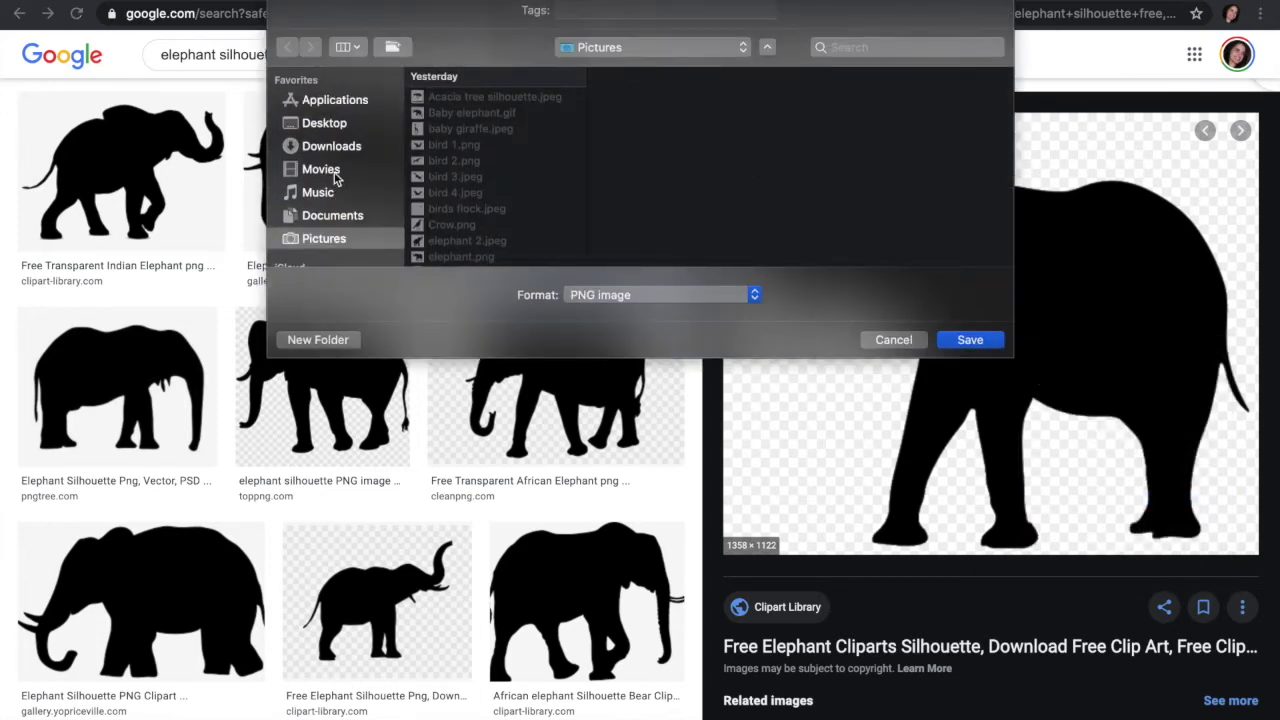
click(331, 169)
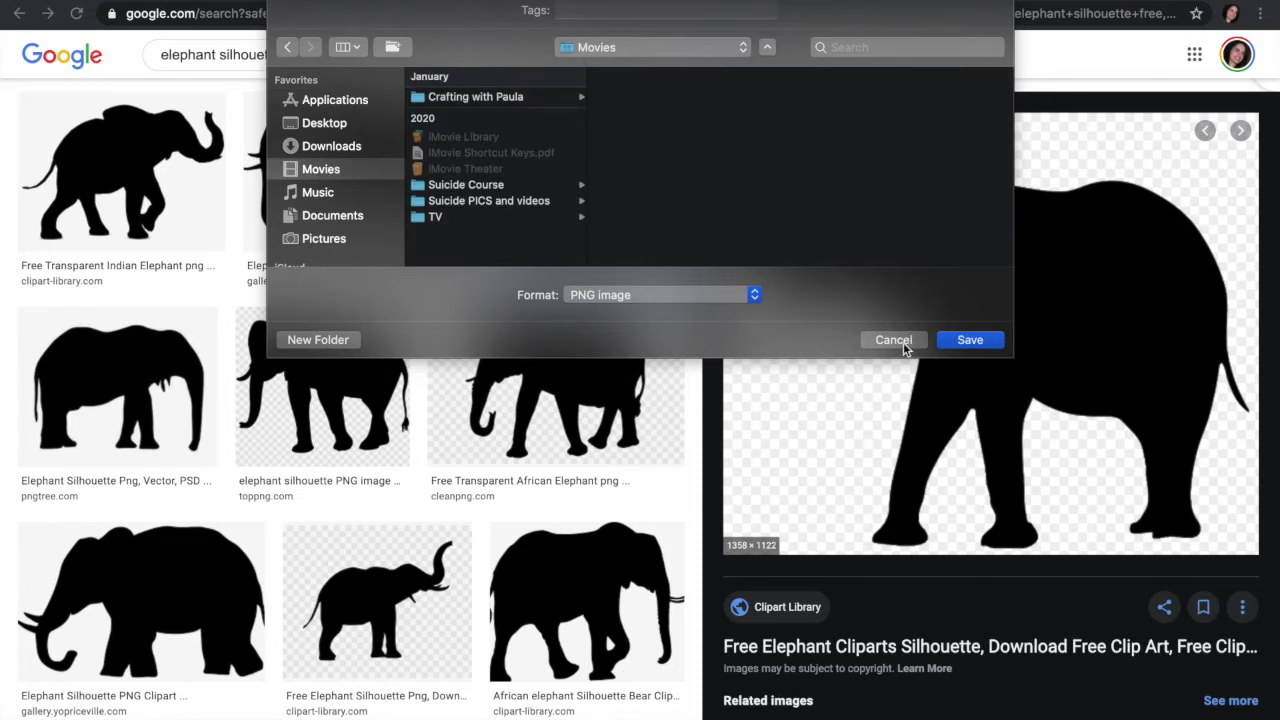
click(332, 125)
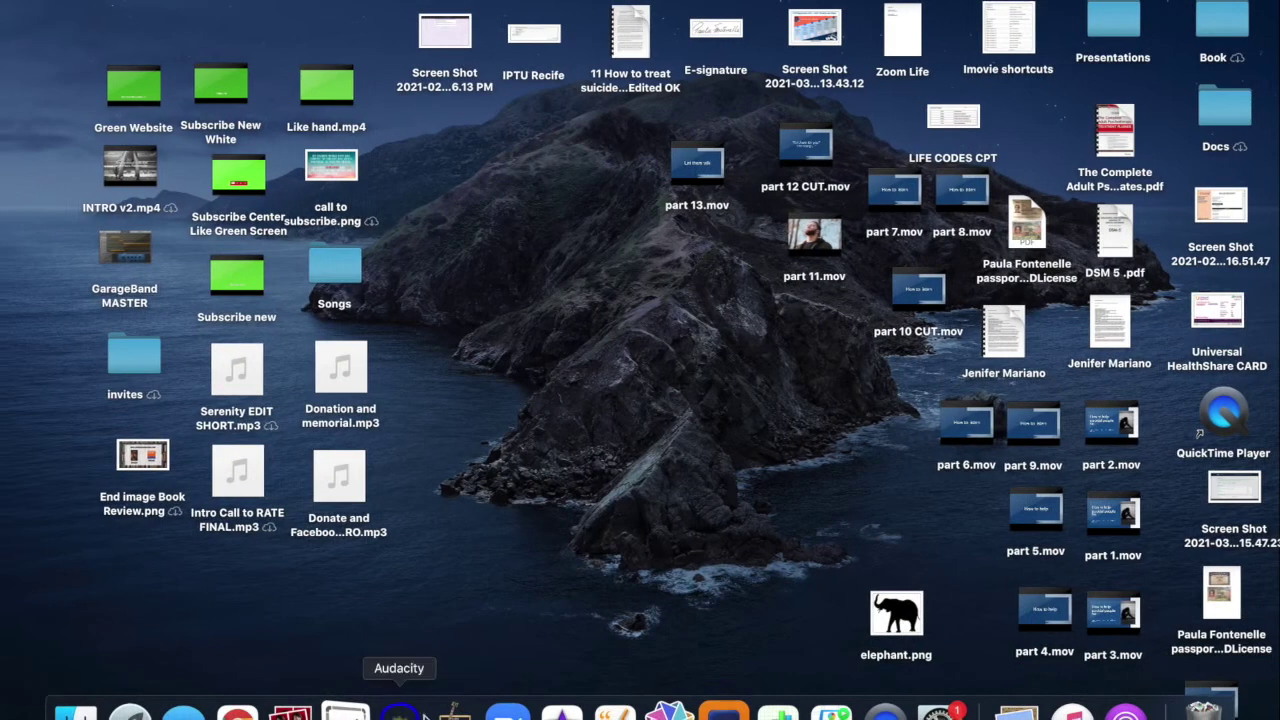
Switch to the Brother CanvasWorkspace app and import elephant-2.svg from the Themed stencils folder.
click(669, 712)
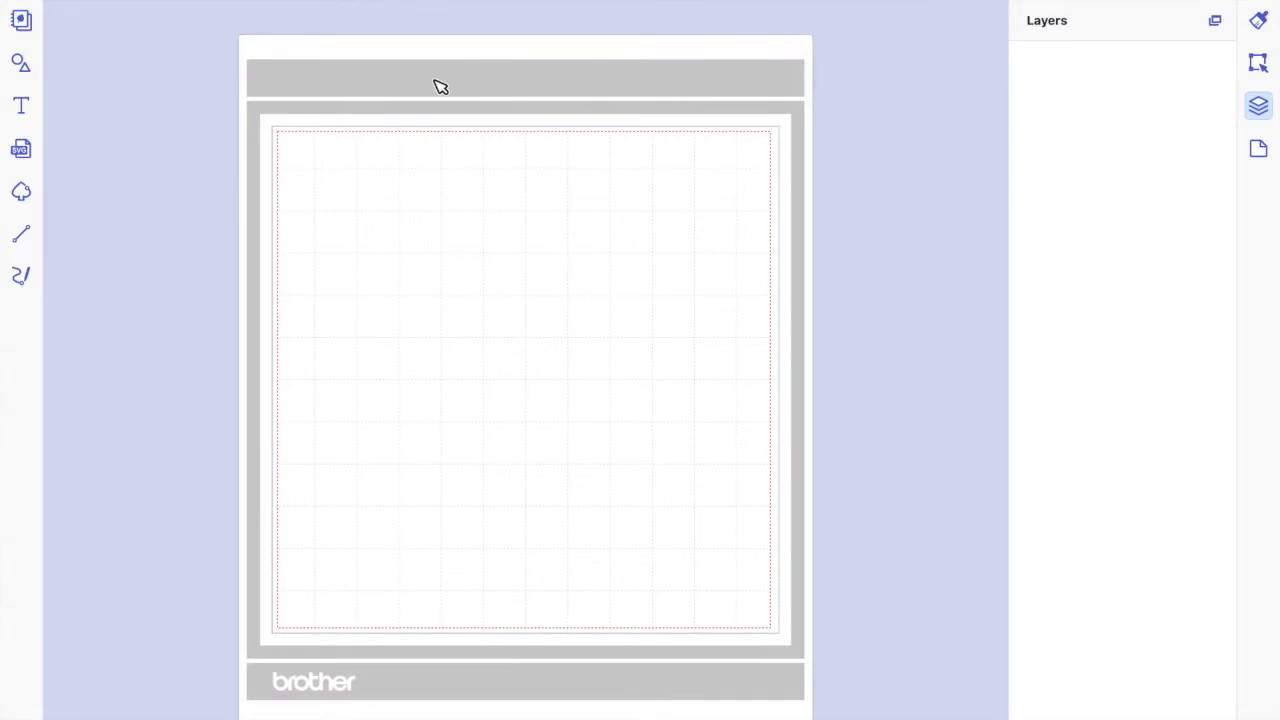
click(27, 155)
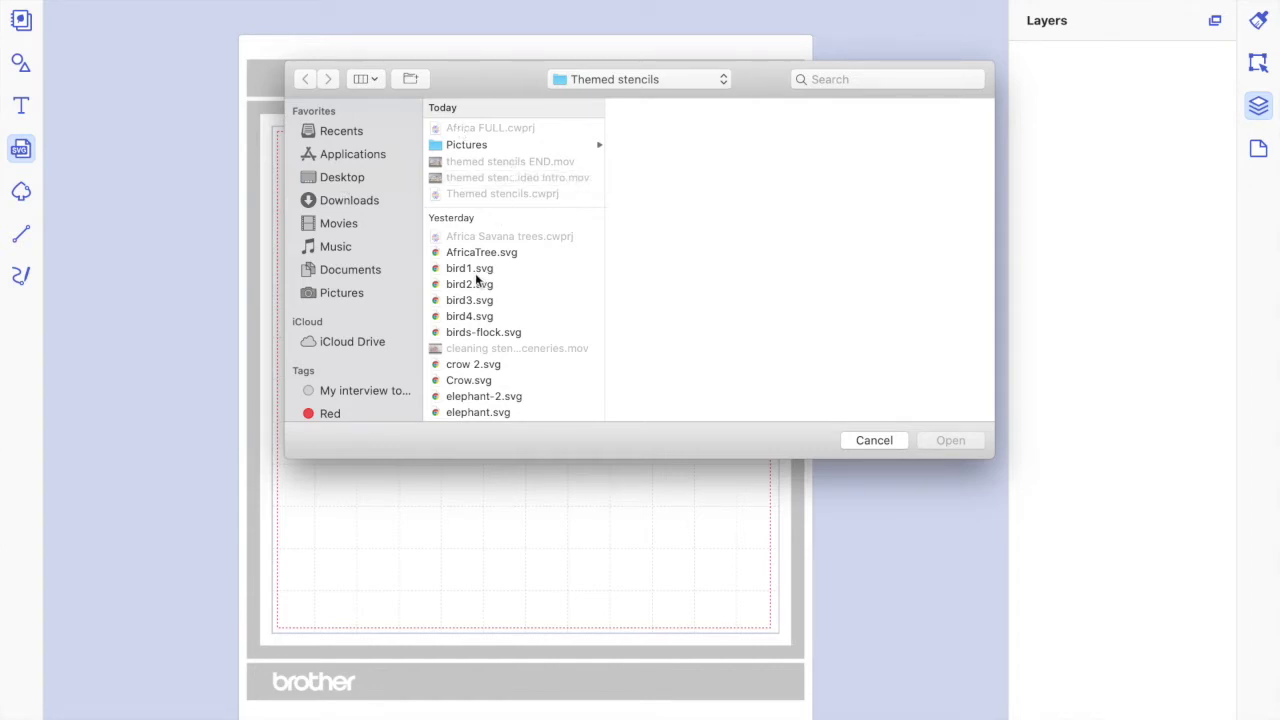
click(481, 270)
click(481, 286)
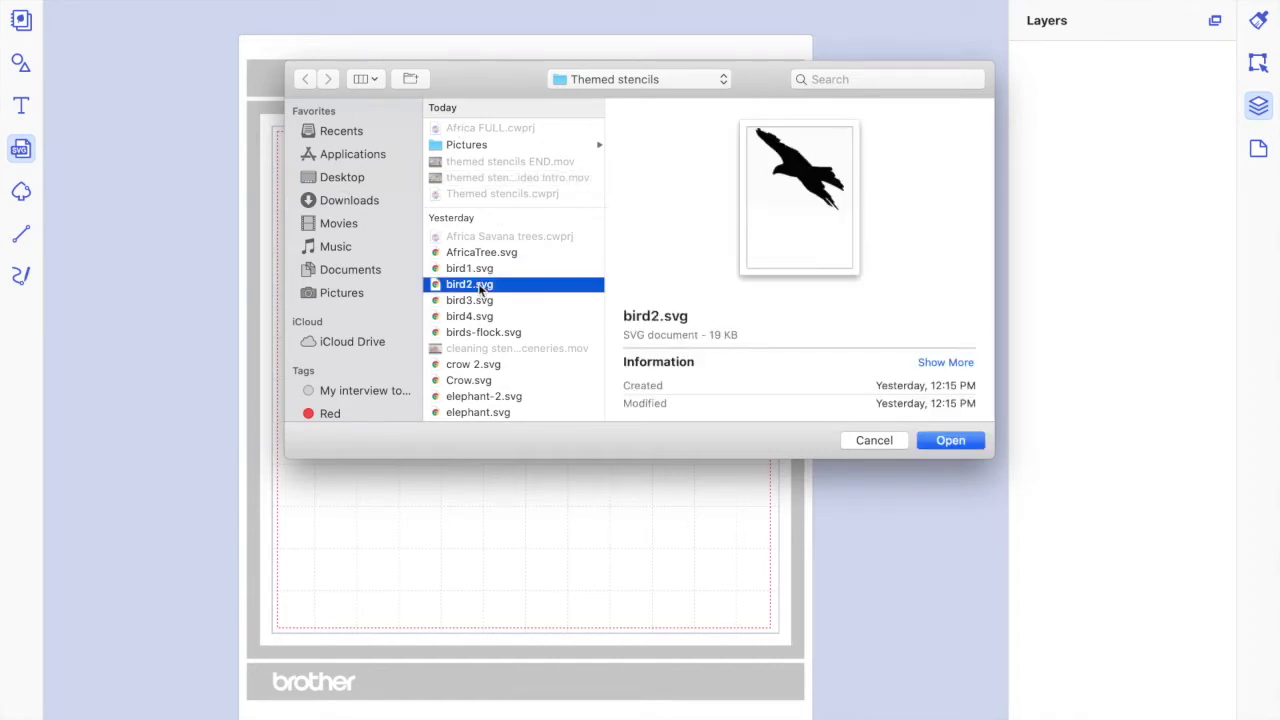
scroll(478, 314, down, 3)
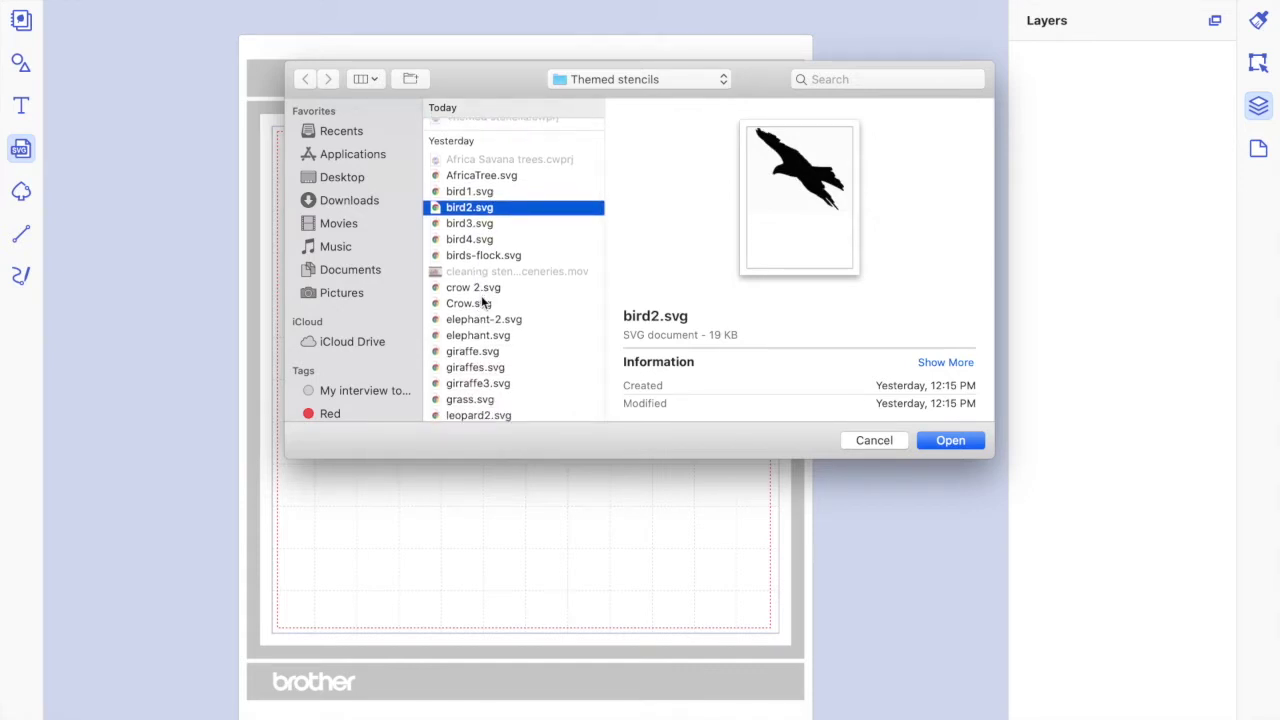
click(477, 320)
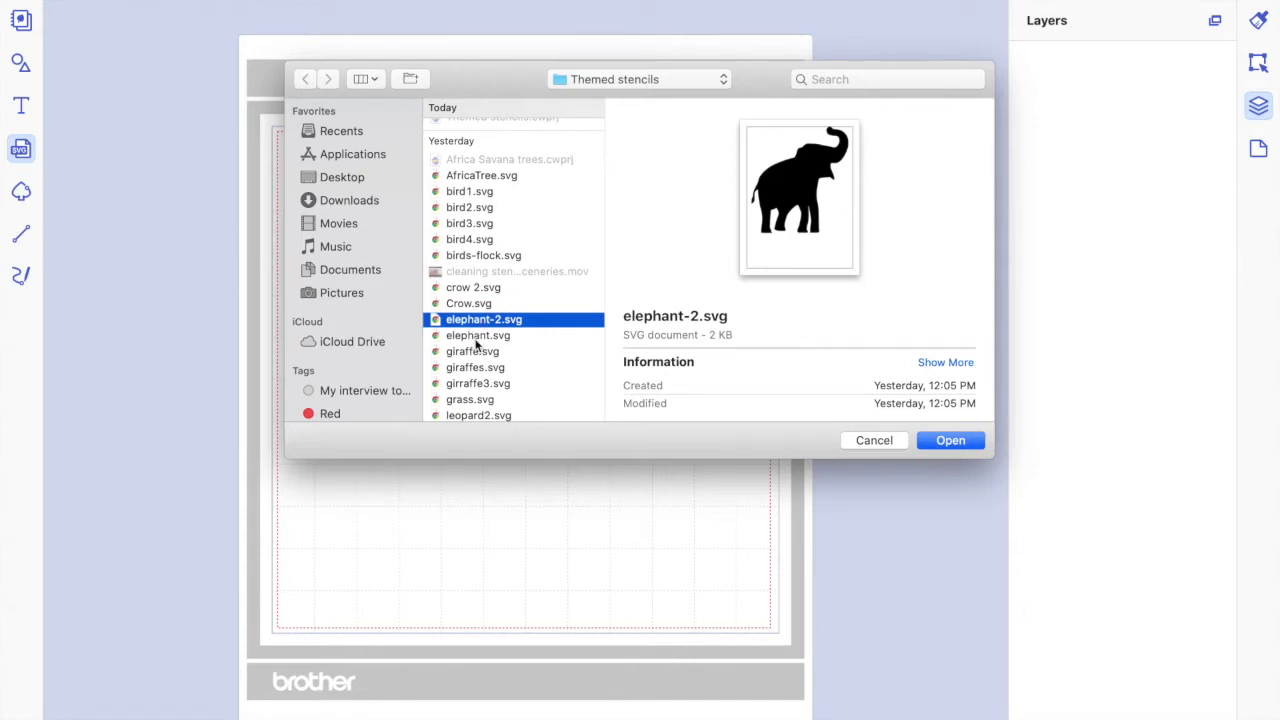
click(940, 440)
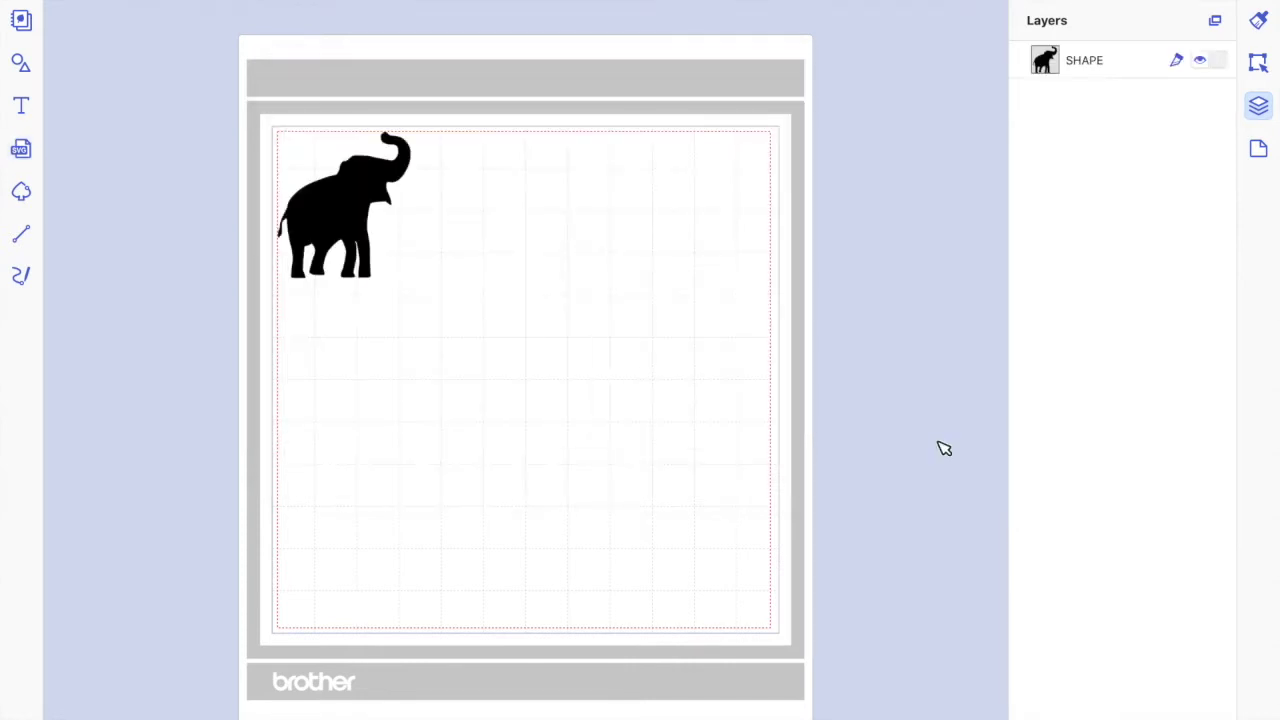
Import bird4.svg and giraffes.svg from the Themed stencils folder onto the mat.
click(21, 149)
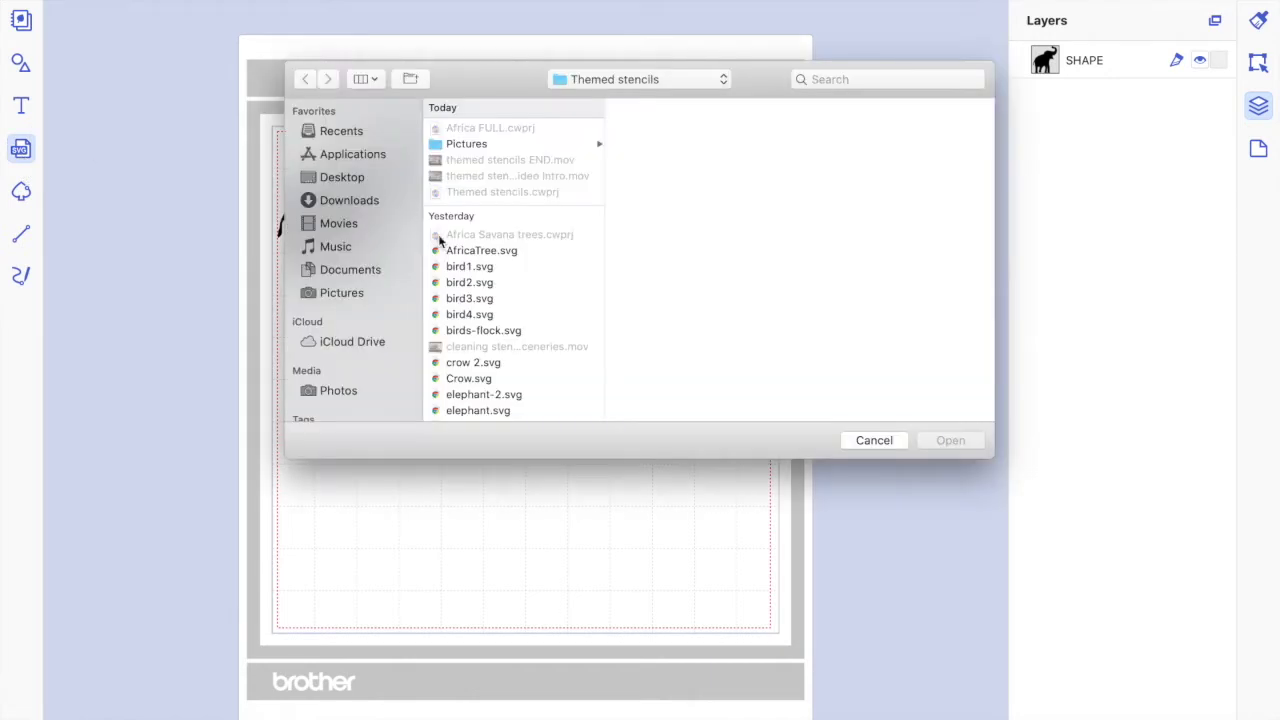
click(469, 316)
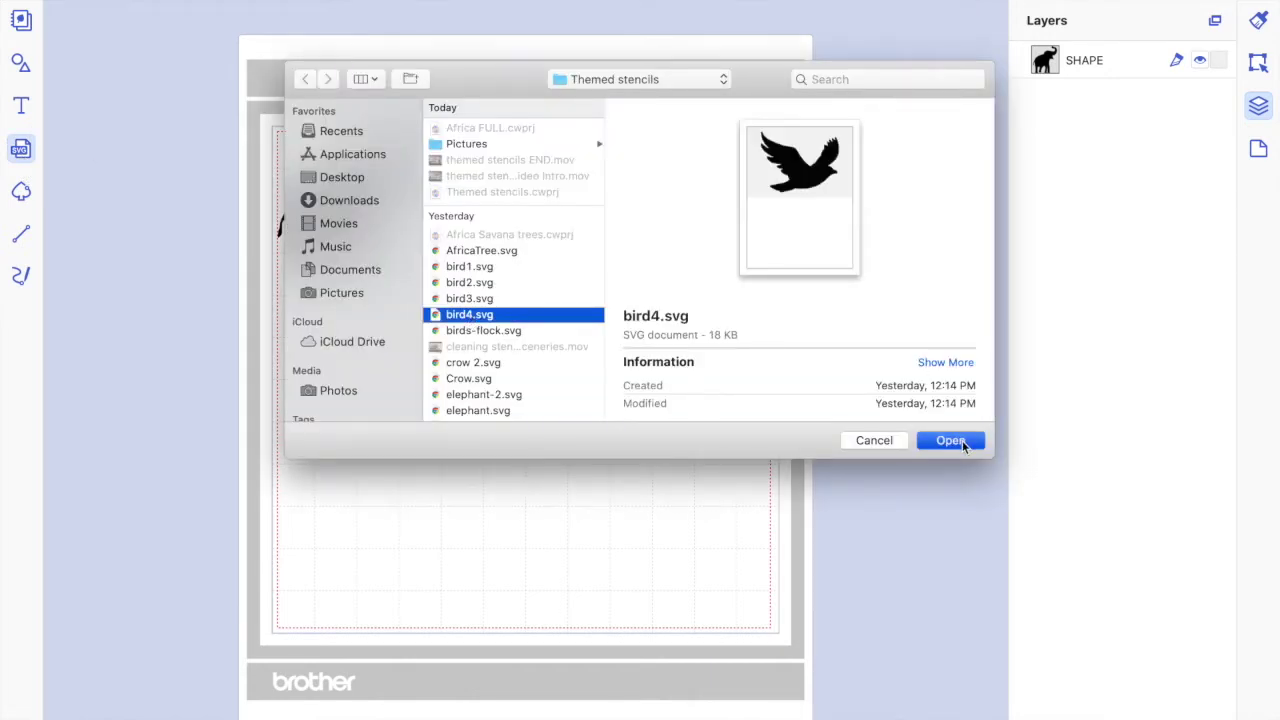
click(962, 442)
click(21, 151)
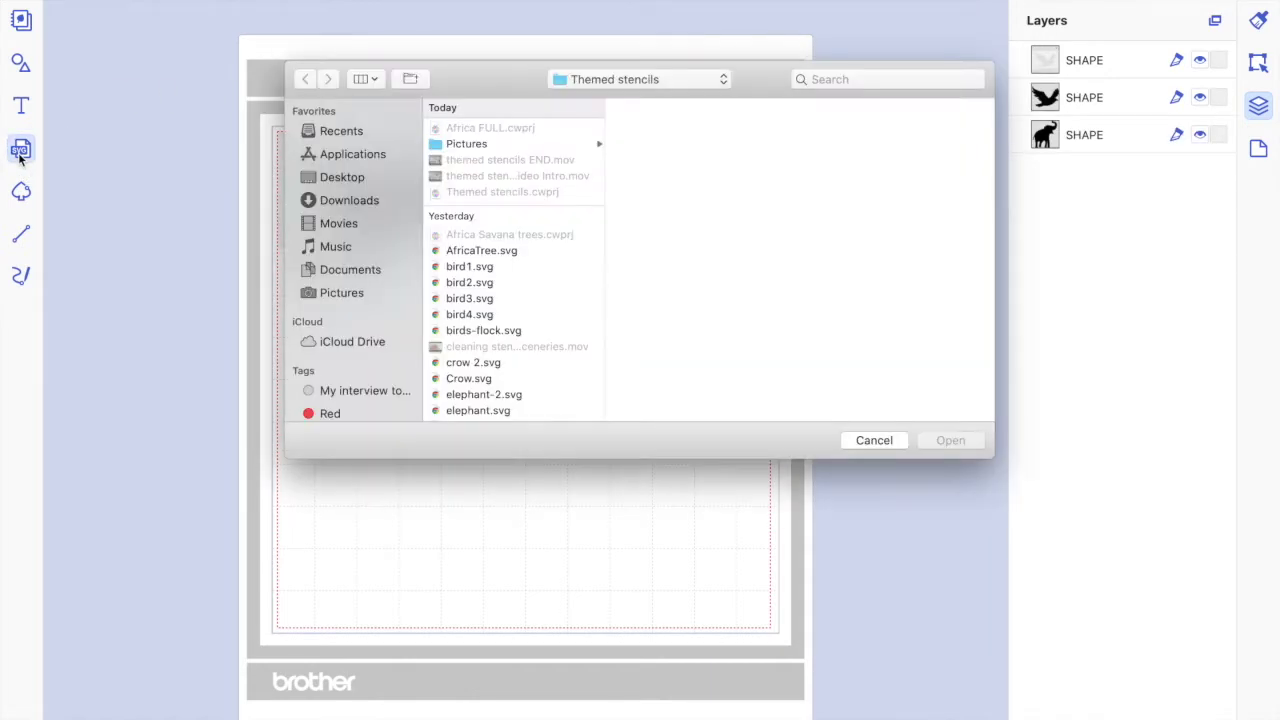
scroll(476, 340, down, 5)
click(475, 344)
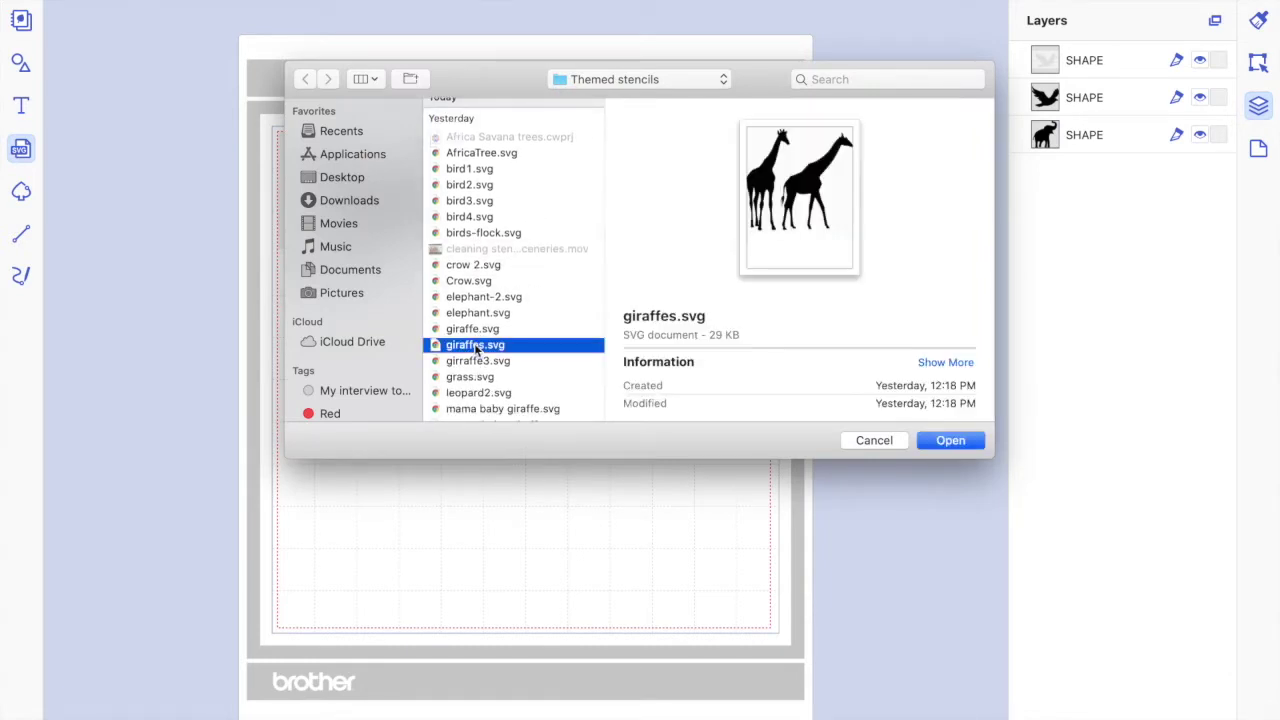
click(947, 441)
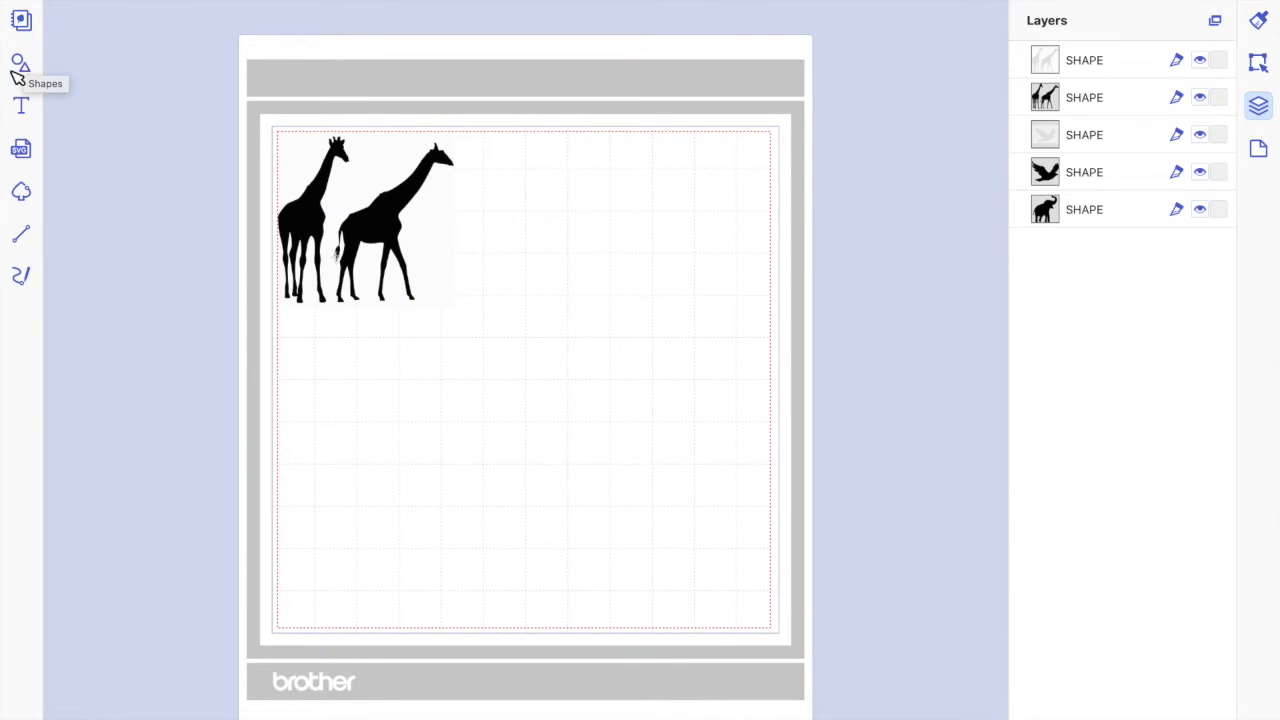
Preview the giraffe and leopard files in the Themed stencils folder and import leopard2.svg onto the mat.
click(27, 145)
scroll(505, 327, down, 3)
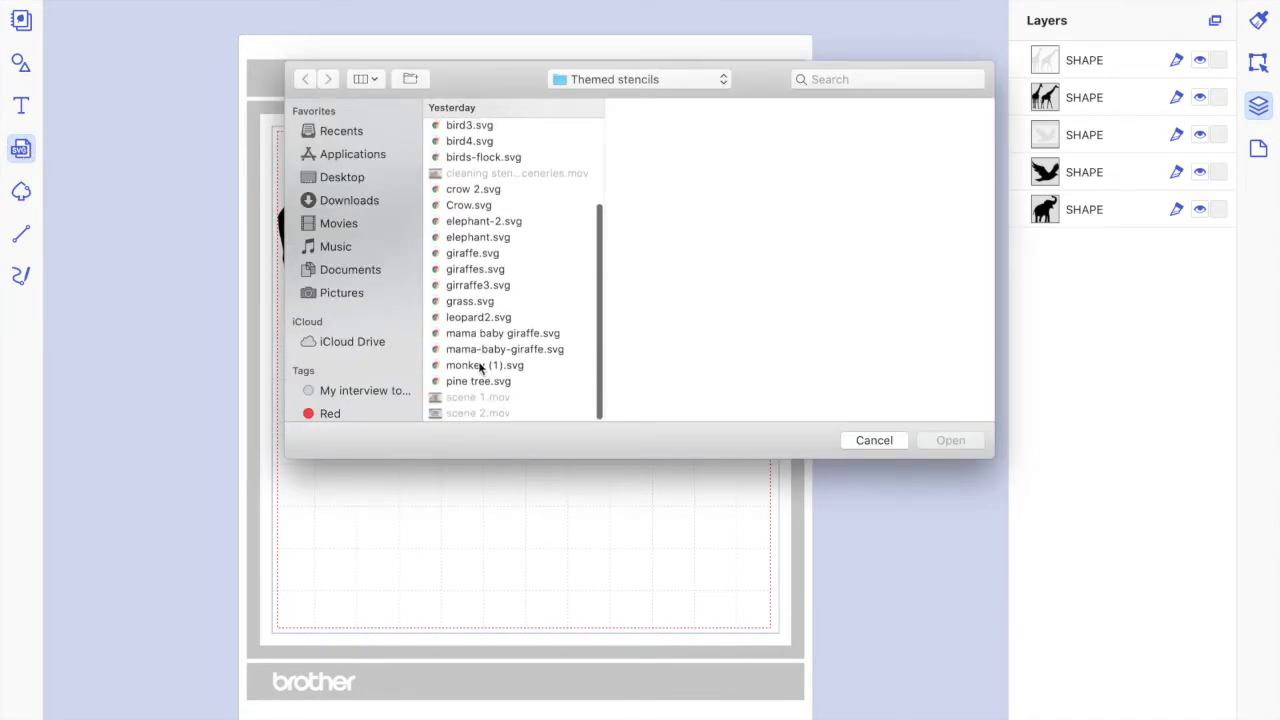
click(484, 364)
click(481, 349)
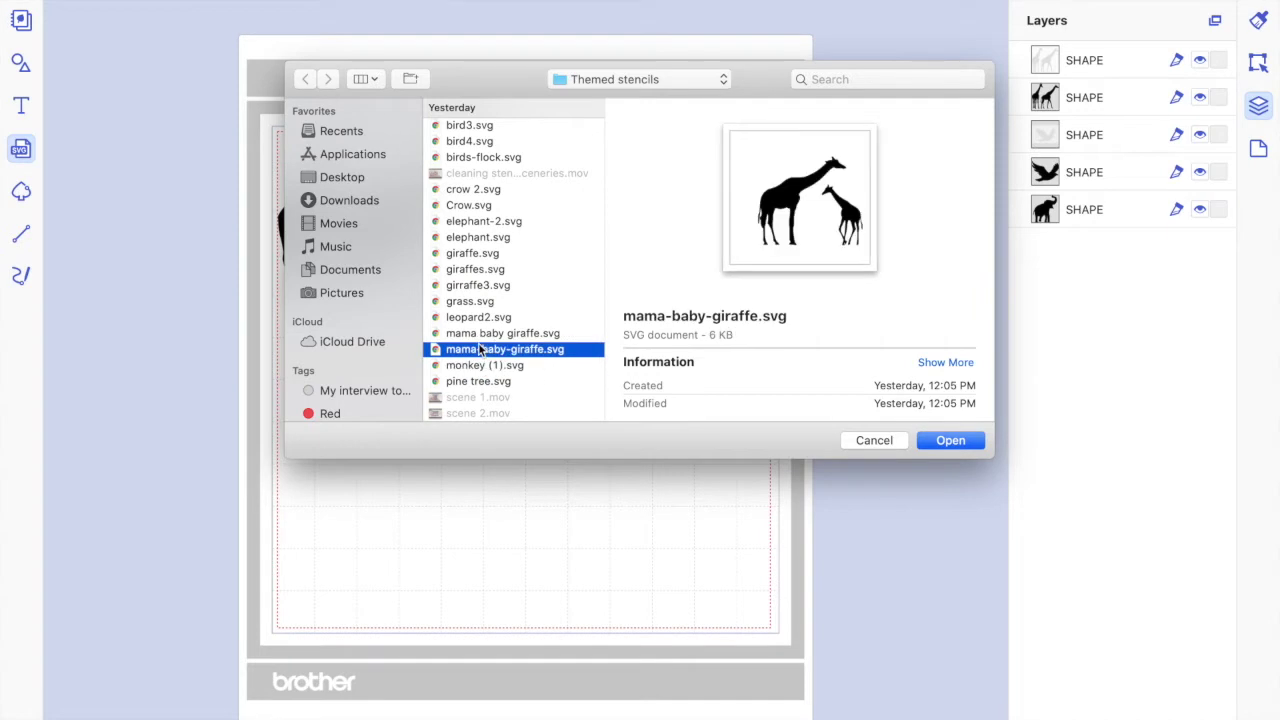
click(486, 335)
click(513, 317)
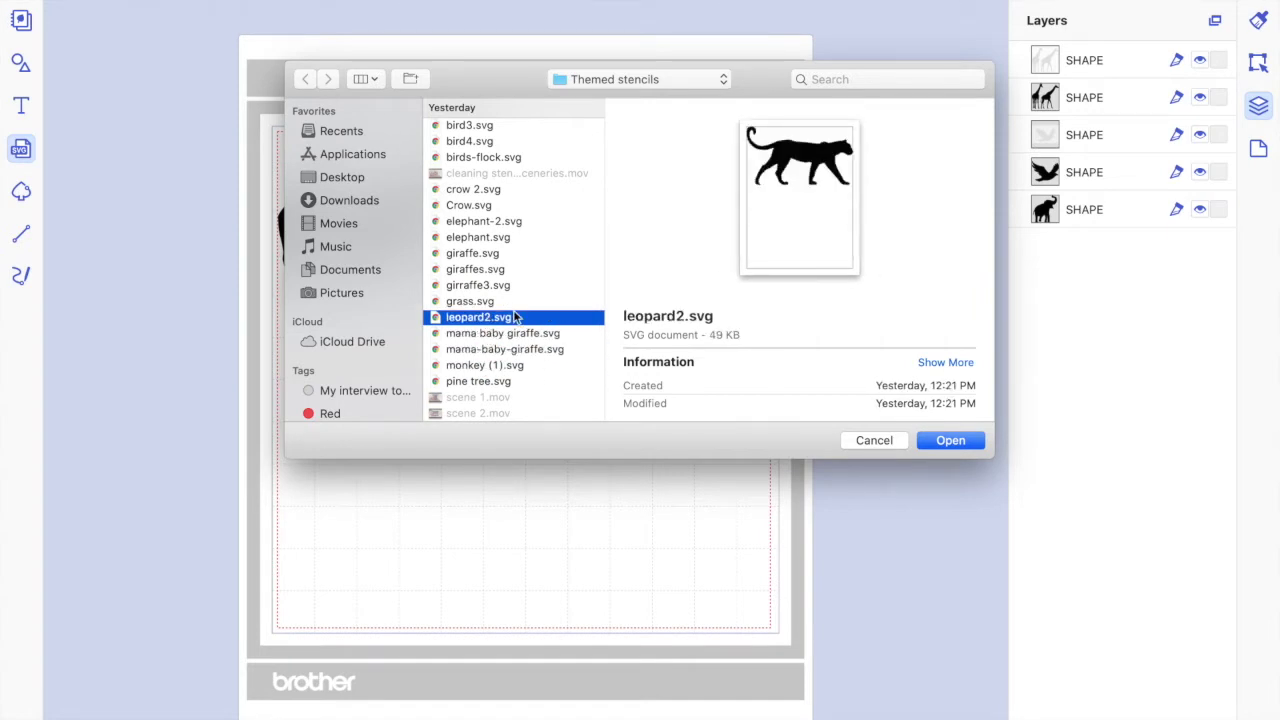
click(946, 445)
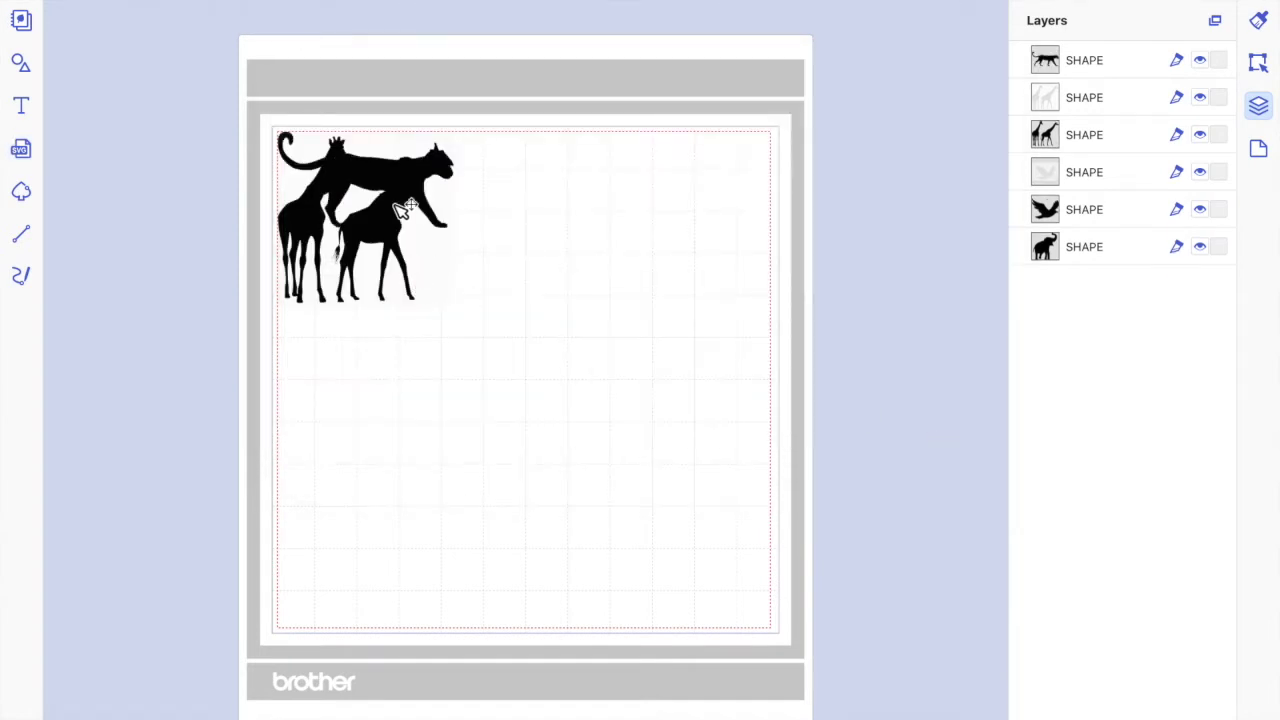
Move the leopard and giraffes away from the stacked shapes and delete the pale background shapes of the giraffes and the bird.
drag(397, 172, 450, 445)
drag(394, 217, 741, 279)
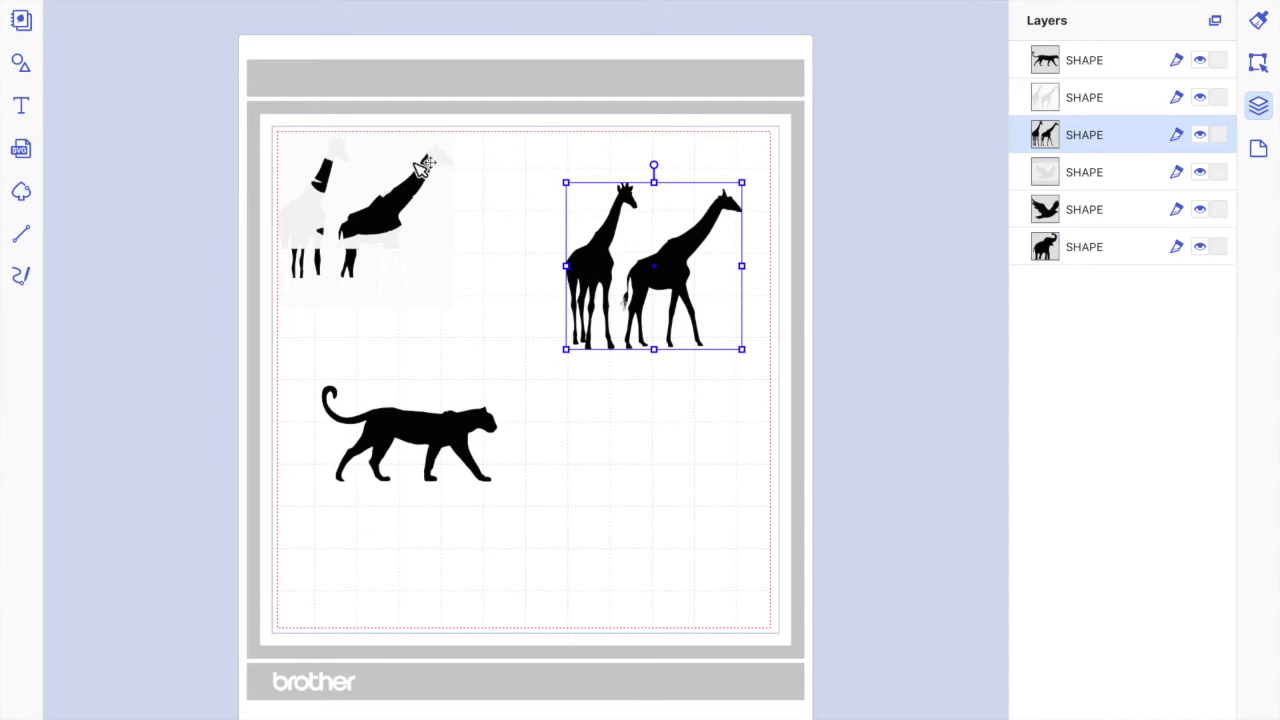
click(447, 207)
key(Delete)
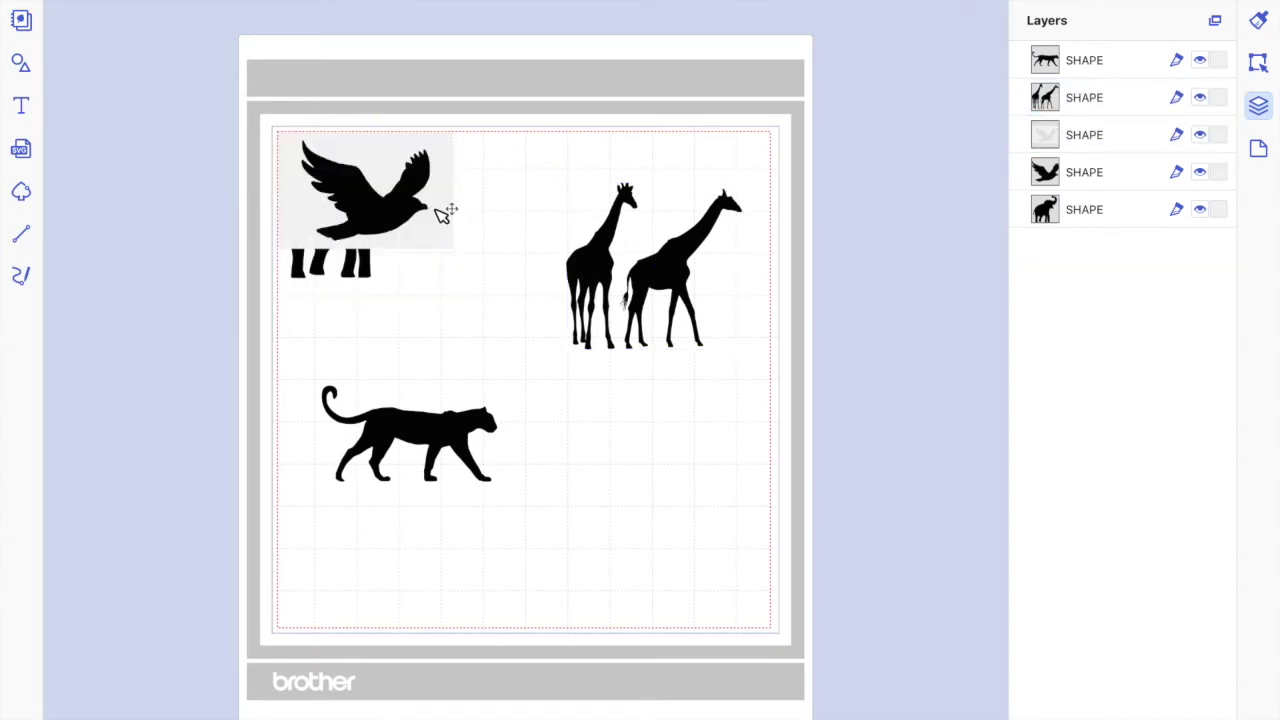
click(445, 215)
key(Delete)
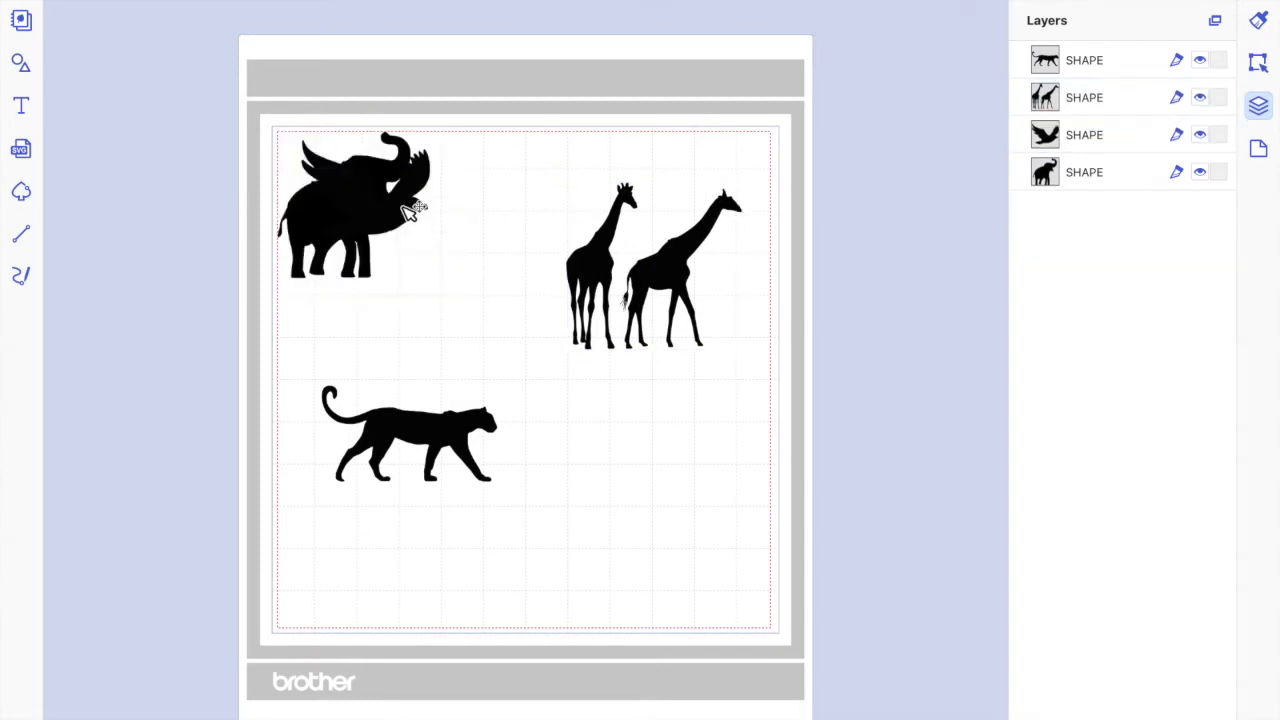
Move the bird below the giraffes and place the elephant beside the giraffes, above the leopard.
click(414, 209)
drag(414, 209, 700, 505)
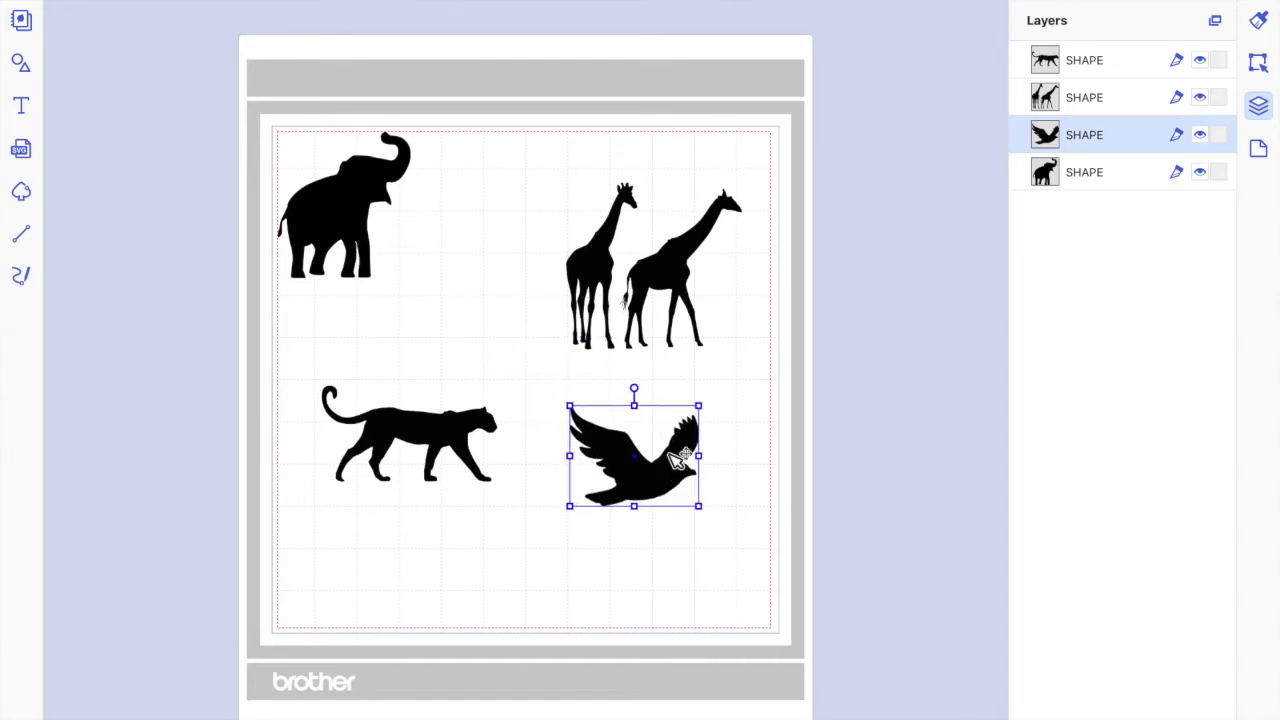
drag(376, 222, 484, 282)
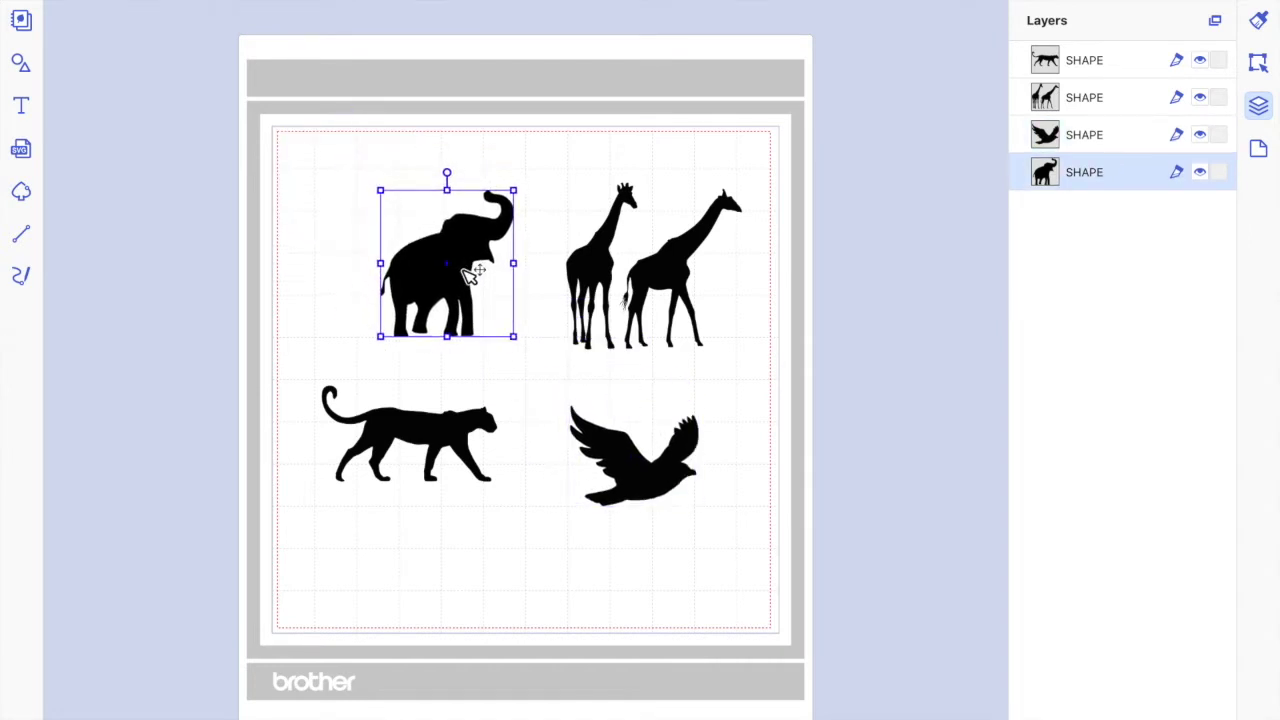
click(592, 276)
drag(592, 276, 590, 265)
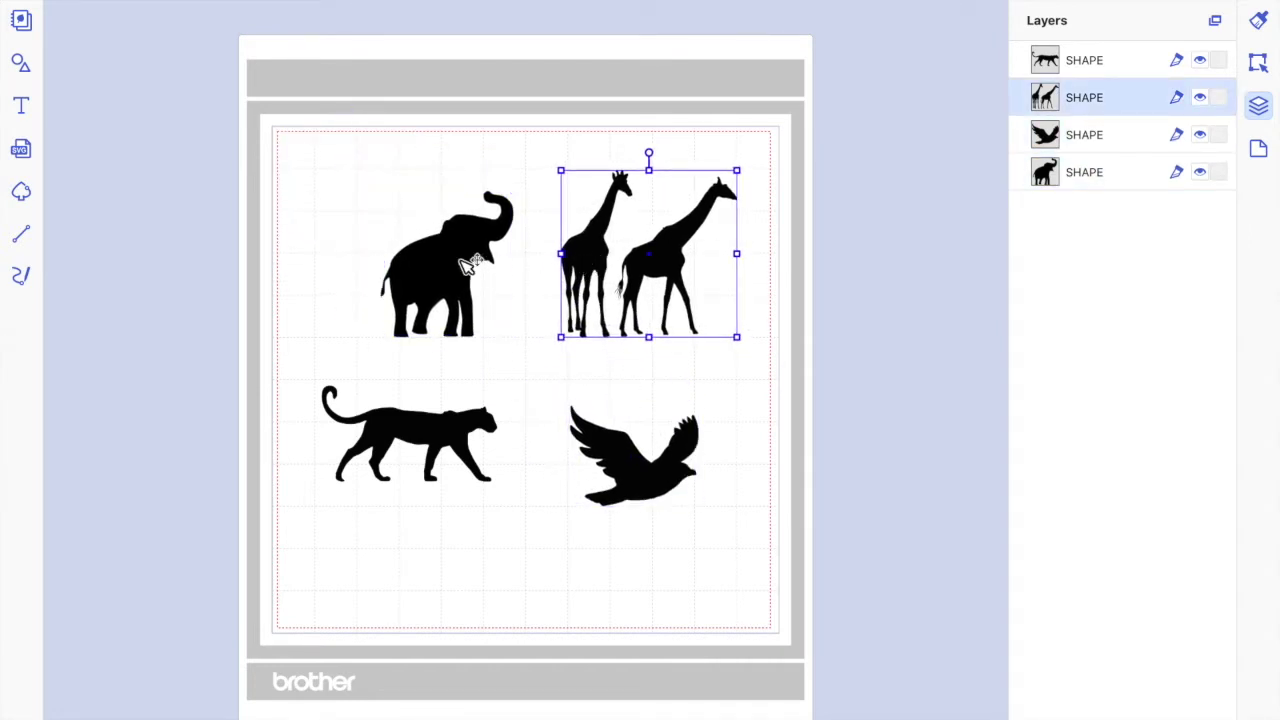
Arrange the elephant, giraffes and leopard in a row along the mat's upper edge, with the bird below the leopard.
drag(457, 261, 364, 207)
click(590, 252)
drag(591, 253, 491, 217)
drag(414, 423, 748, 196)
drag(648, 484, 708, 342)
click(162, 210)
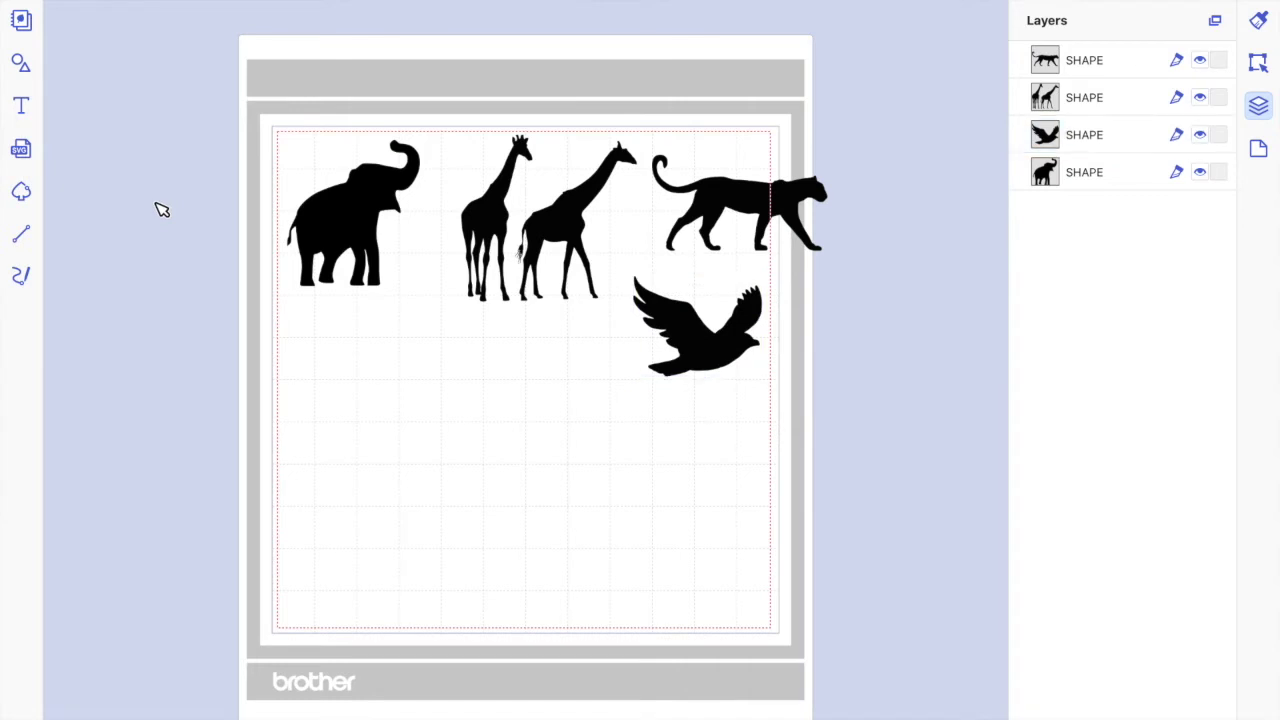
Add a plain square shape, move it to the empty area below the animals and fill it with Tangerine.
click(22, 66)
click(115, 110)
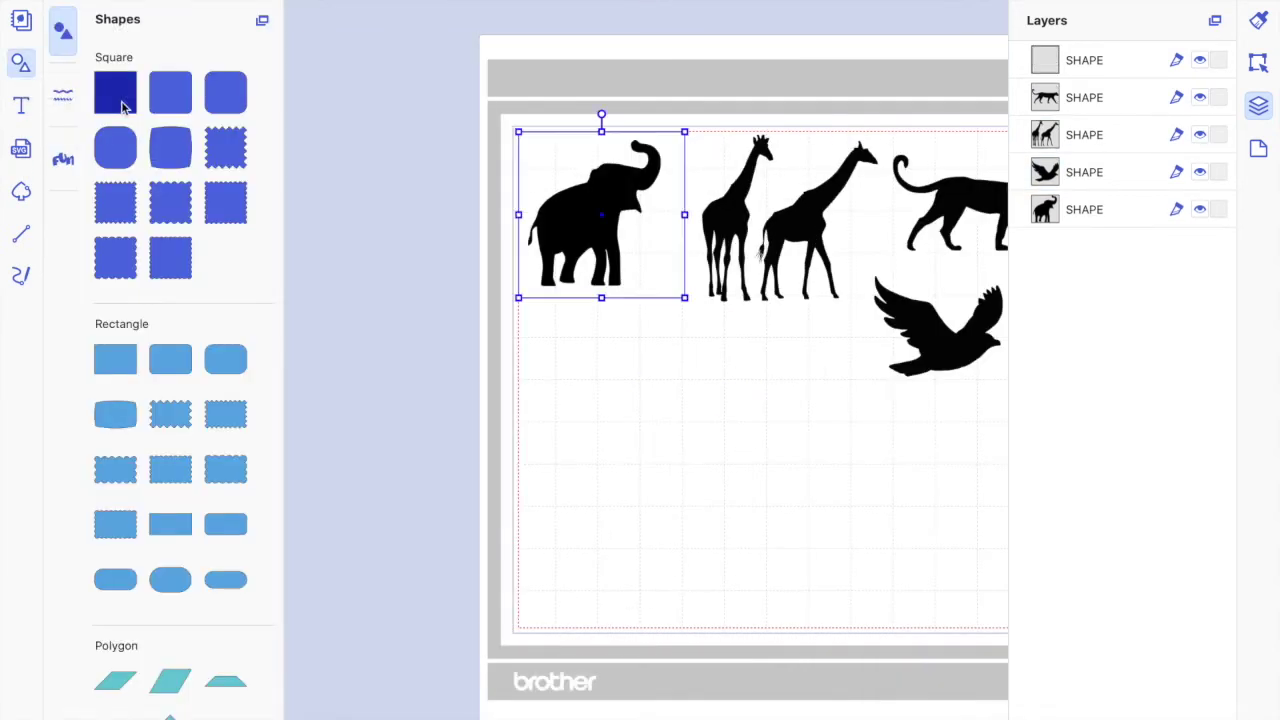
drag(697, 447, 717, 517)
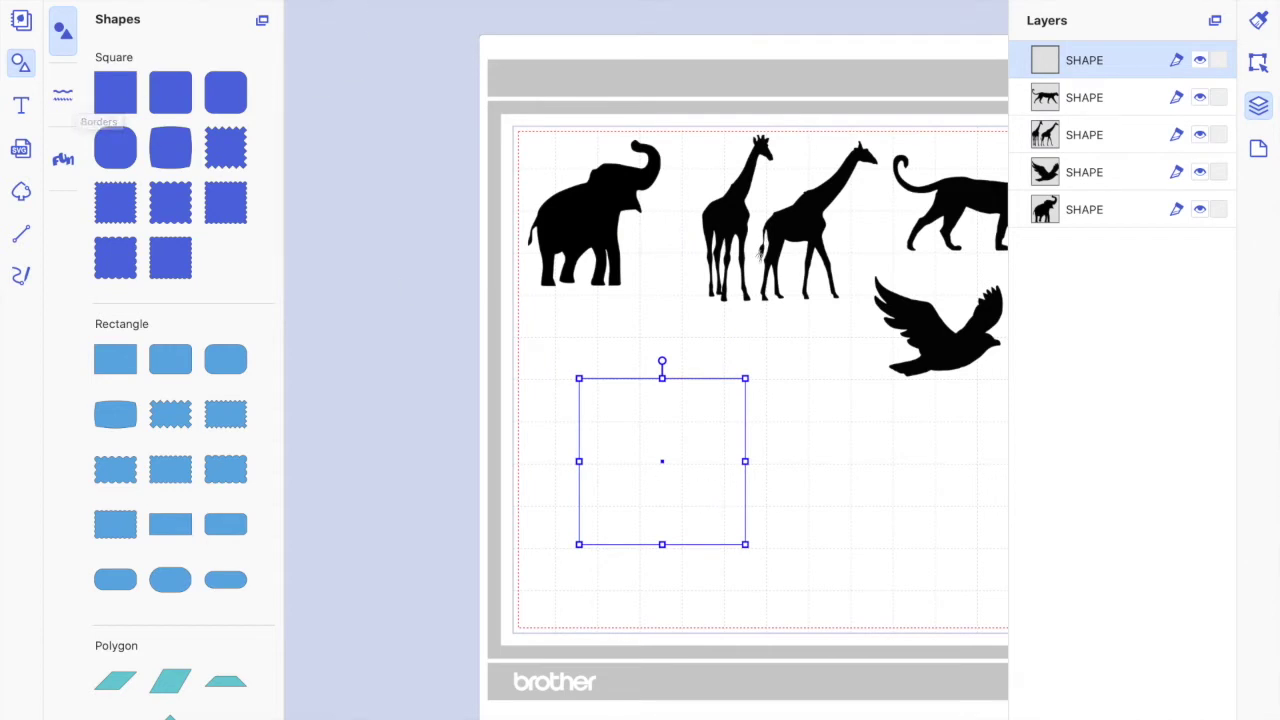
key(super+shift+c)
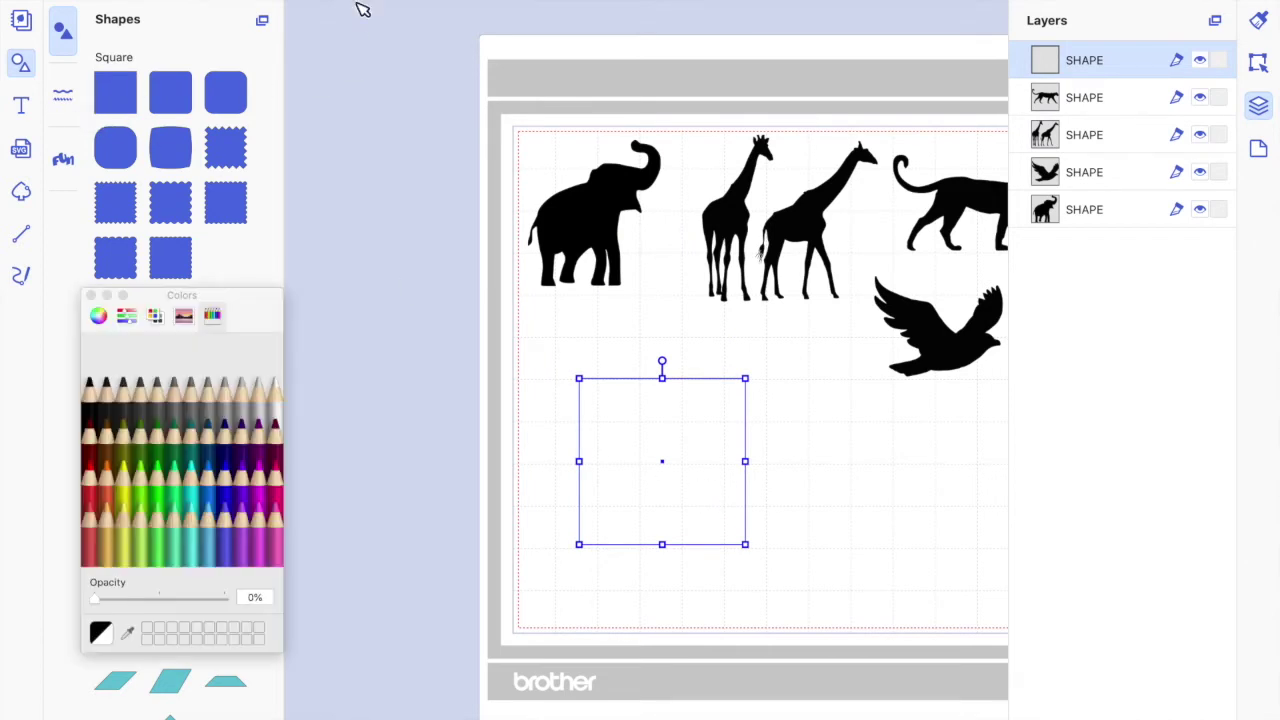
click(104, 476)
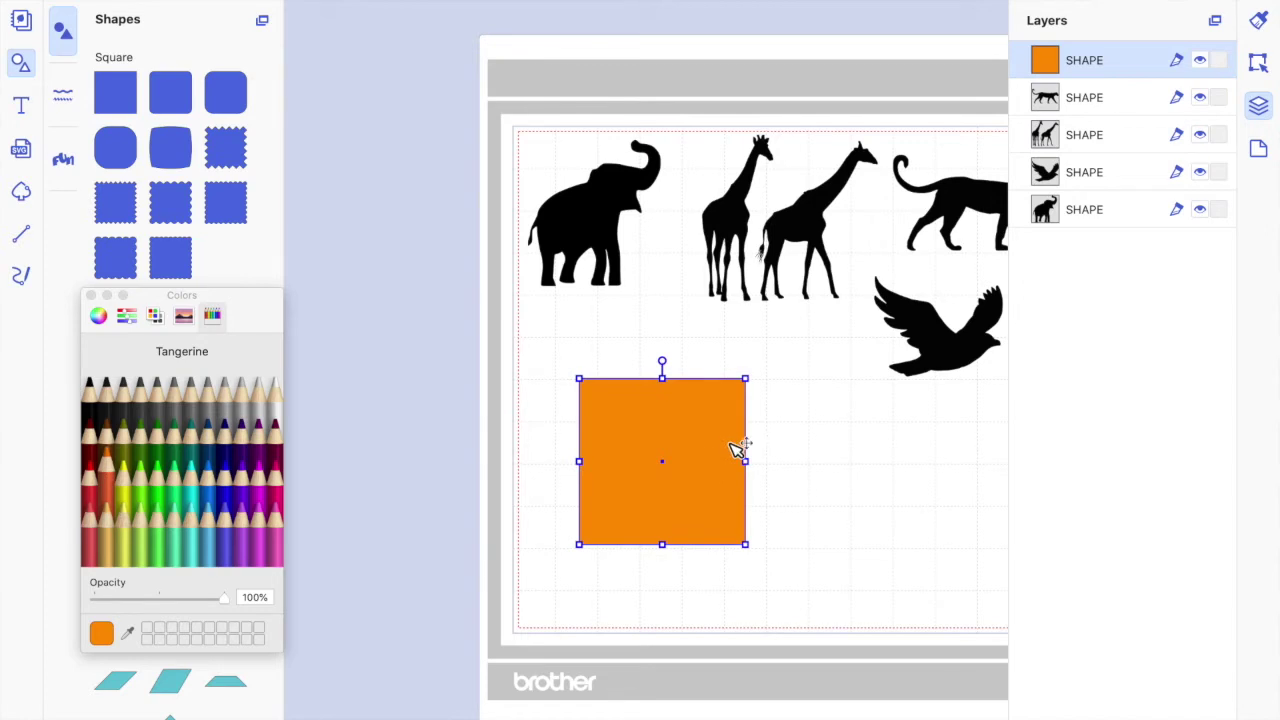
Reduce only the orange square's height to 2.94 in, then enlarge the resulting rectangle proportionally to a height of 3.31 in.
click(1262, 63)
double_click(1066, 152)
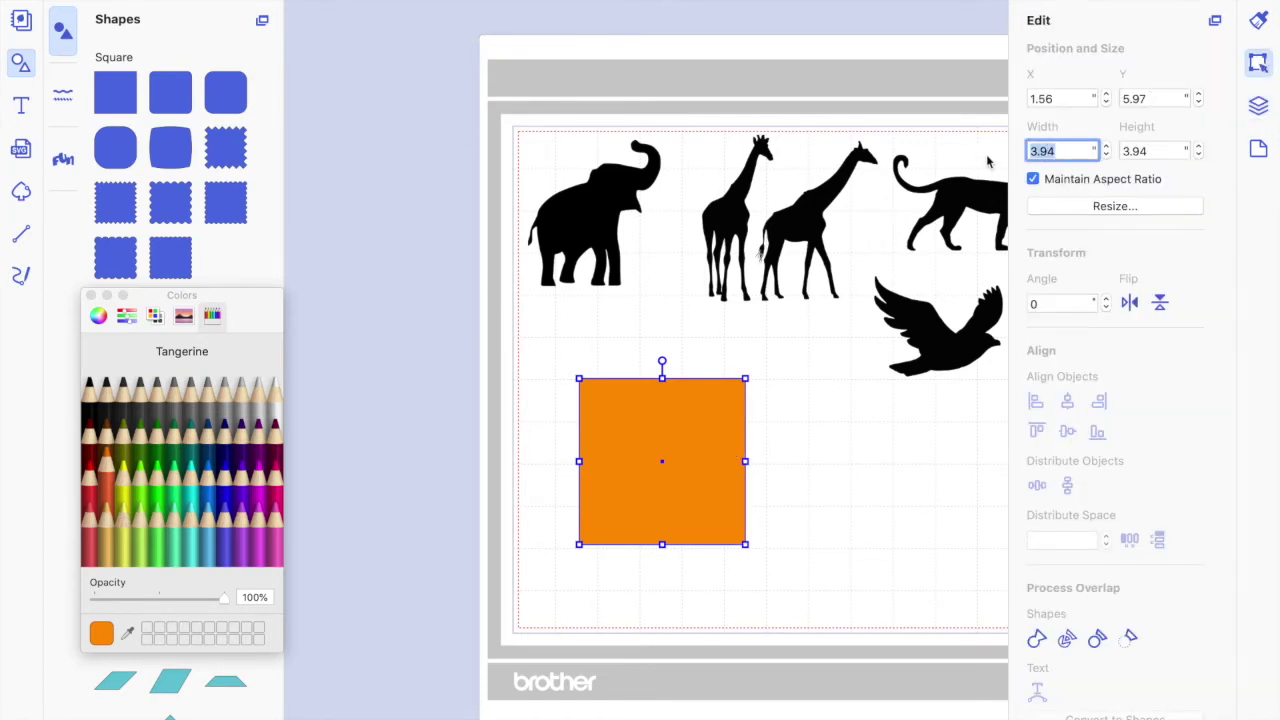
click(1033, 180)
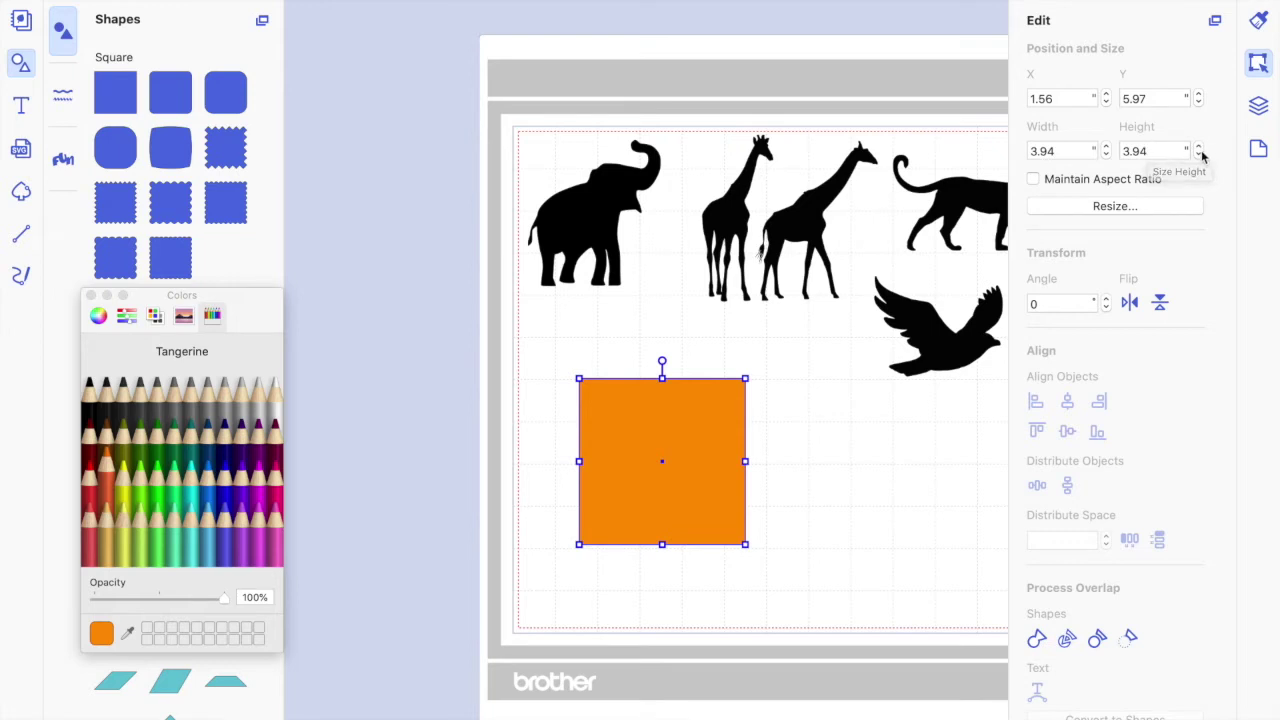
click(1199, 155)
click(1033, 179)
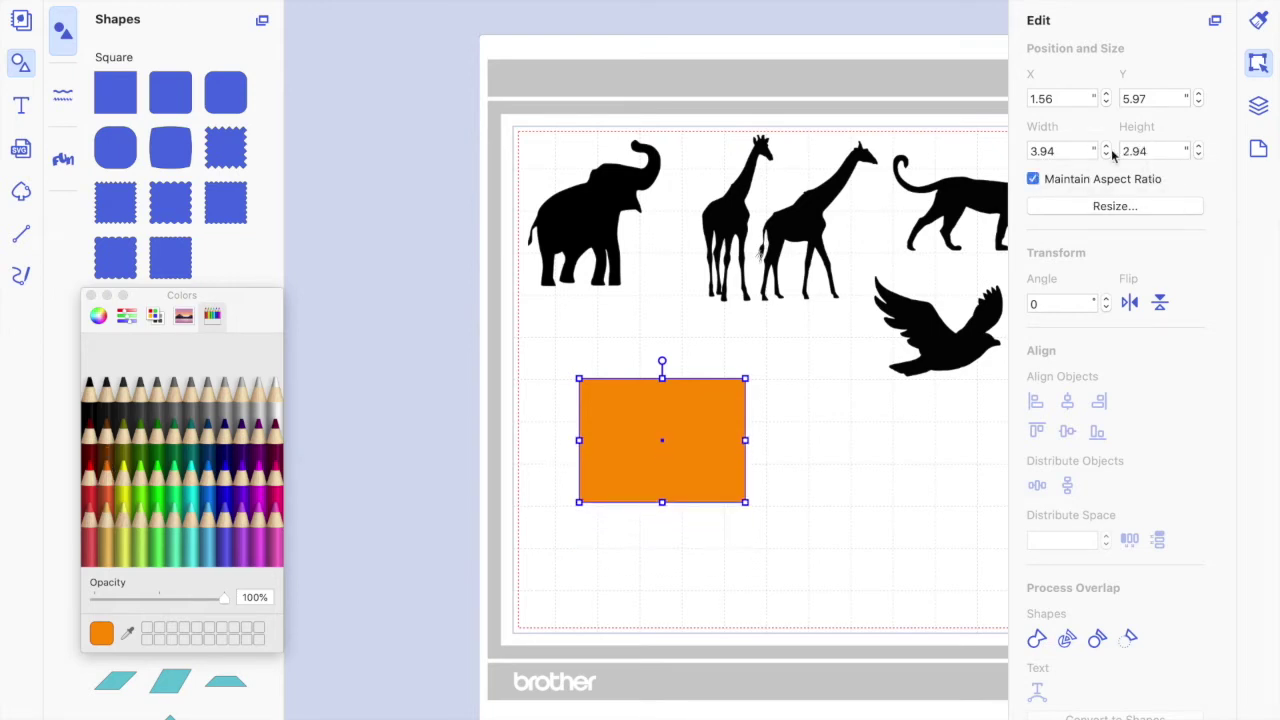
click(1106, 147)
click(1106, 147)
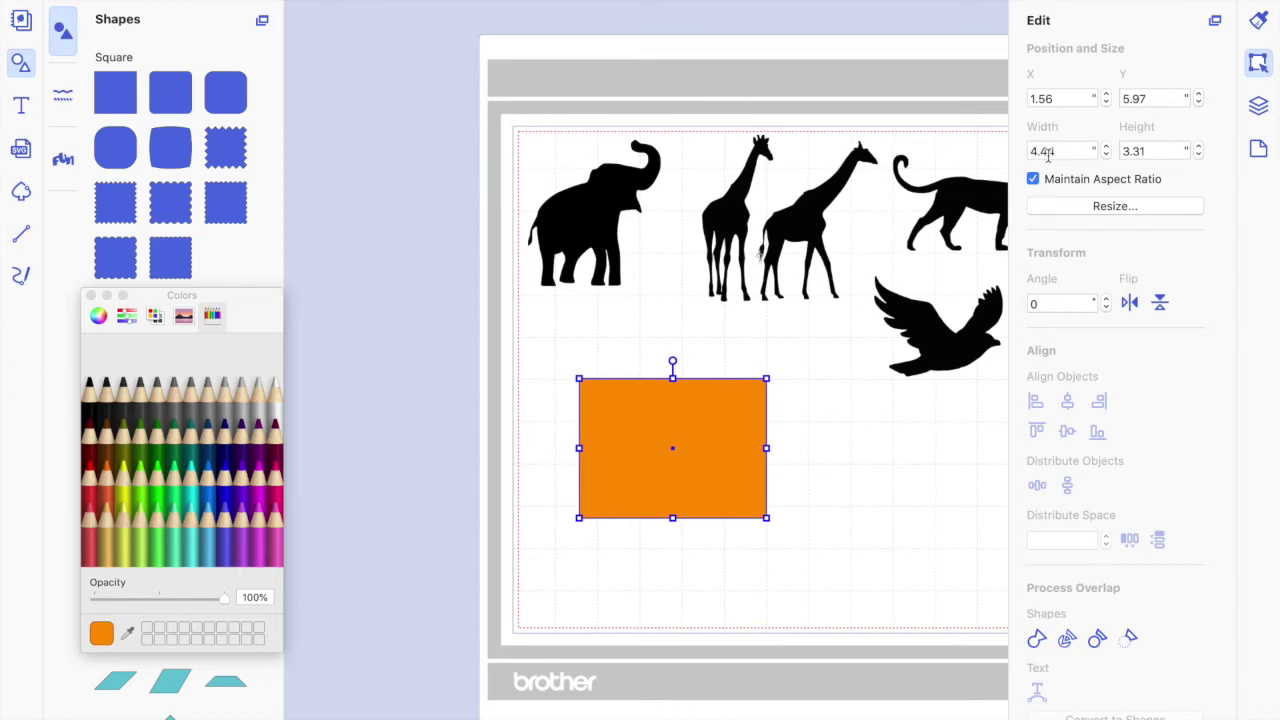
Unlock the orange rectangle's aspect ratio, set its width to 4 in and height to 5.25 in, and deselect it.
click(1033, 179)
double_click(1057, 151)
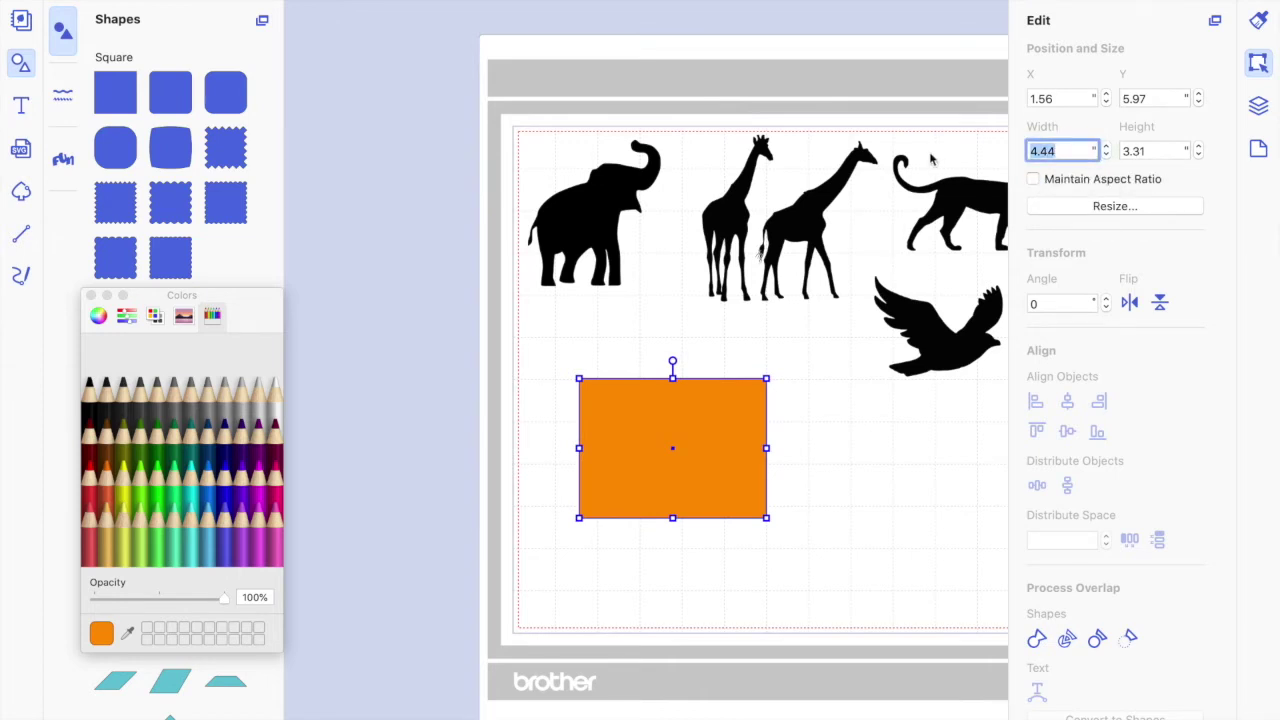
text(4)
key(Return)
double_click(1168, 152)
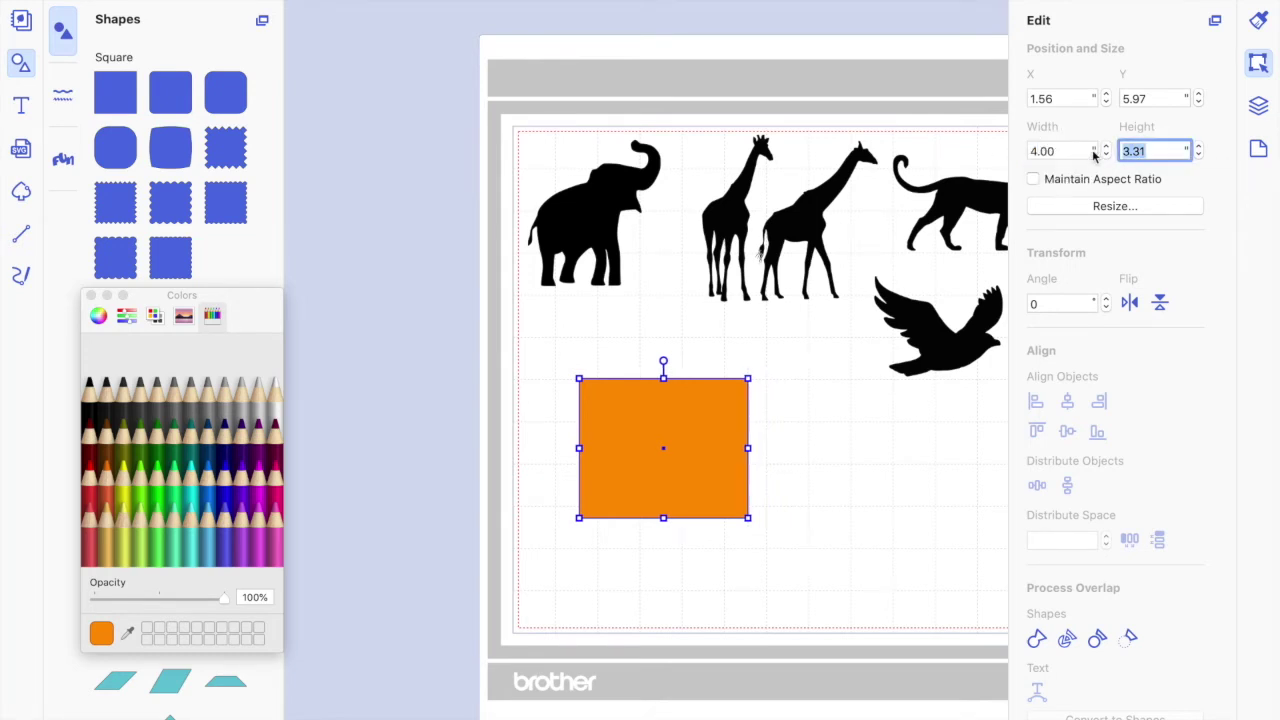
text(5.25)
key(Return)
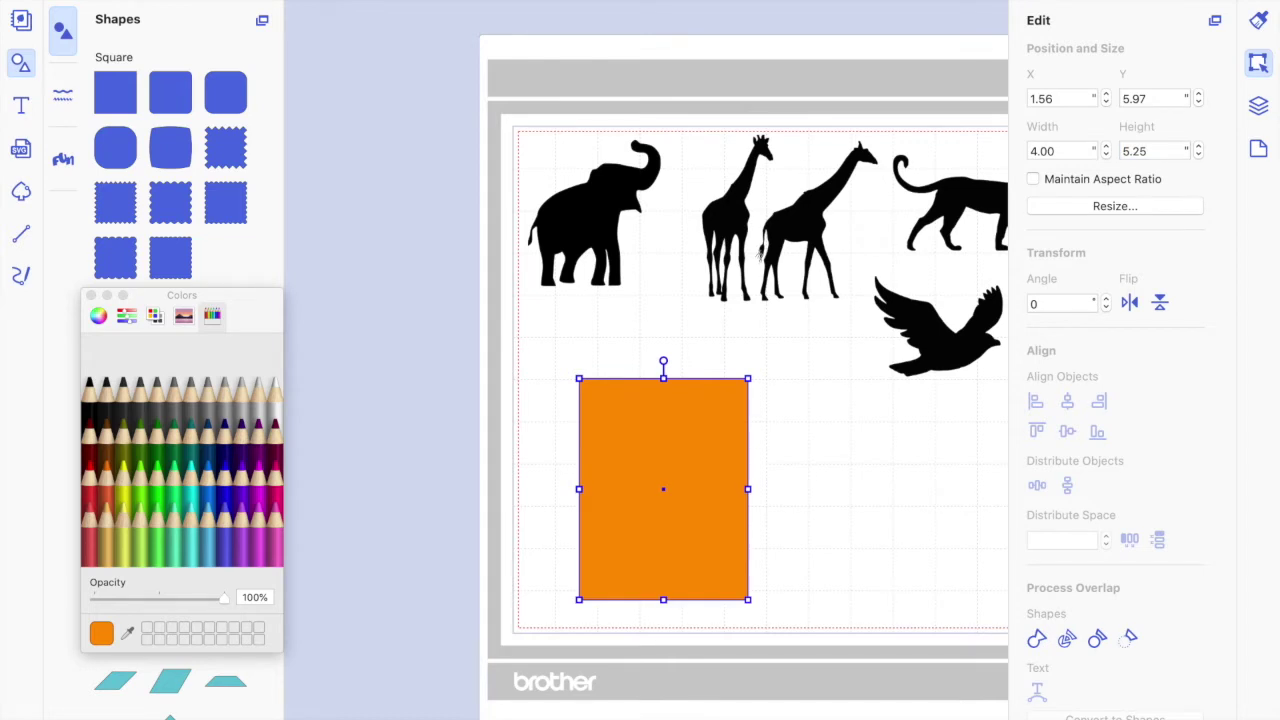
click(839, 495)
Move the elephant to just above the orange rectangle and try to send it one layer backward.
drag(606, 218, 632, 272)
drag(663, 421, 633, 308)
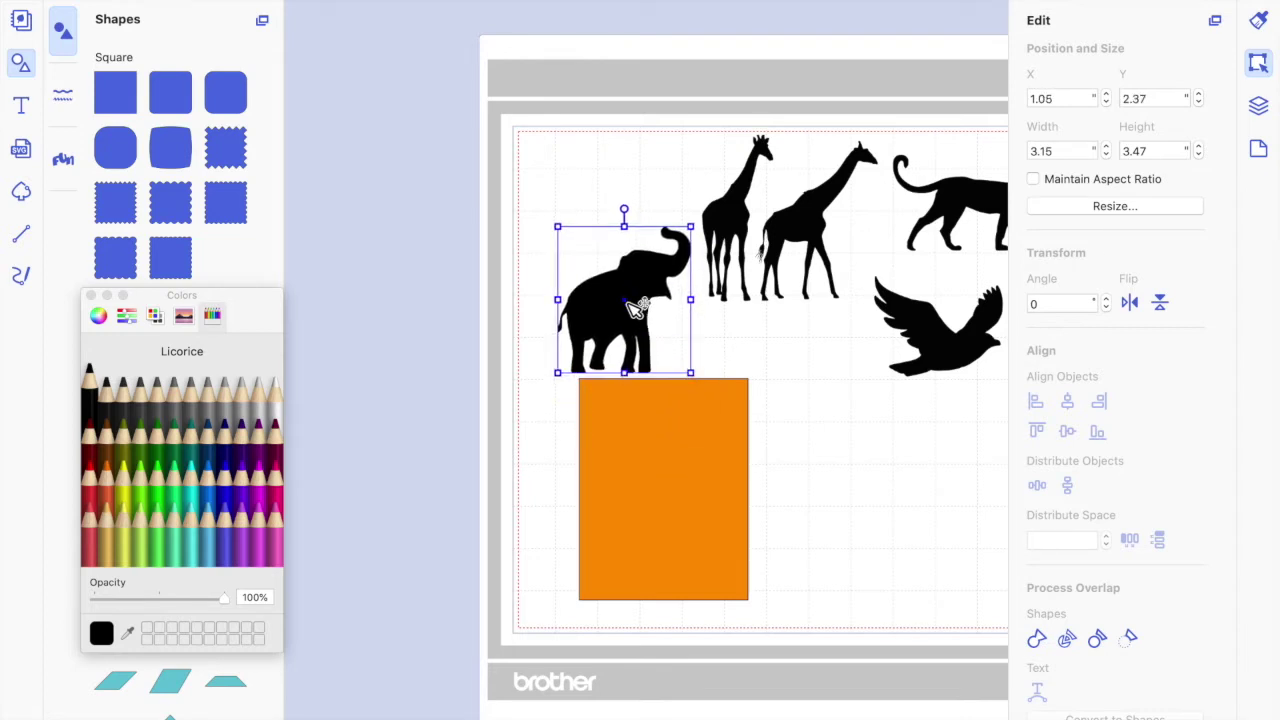
click(1258, 106)
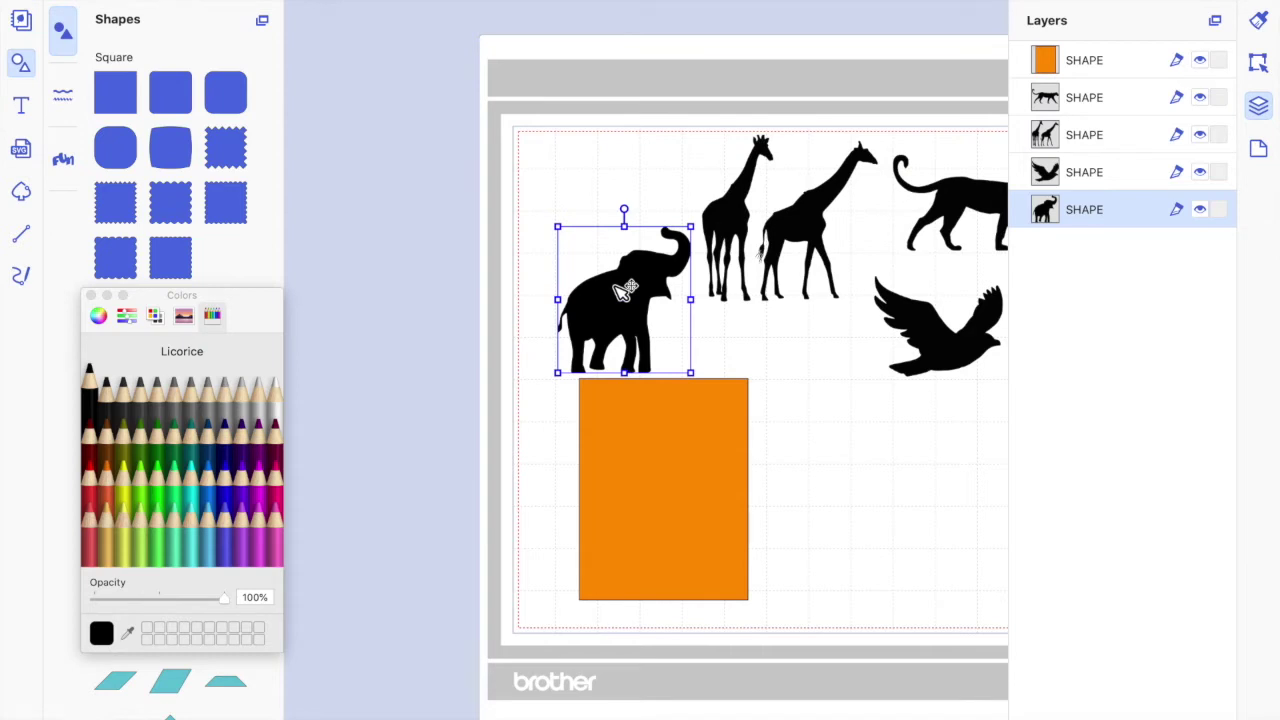
mouse_move(622, 290)
mouse_down()
mouse_move(628, 244)
mouse_move(660, 414)
mouse_move(636, 272)
mouse_move(656, 410)
mouse_move(616, 250)
mouse_move(762, 216)
mouse_move(905, 335)
mouse_move(675, 322)
mouse_move(680, 420)
mouse_move(660, 420)
mouse_move(620, 273)
mouse_up()
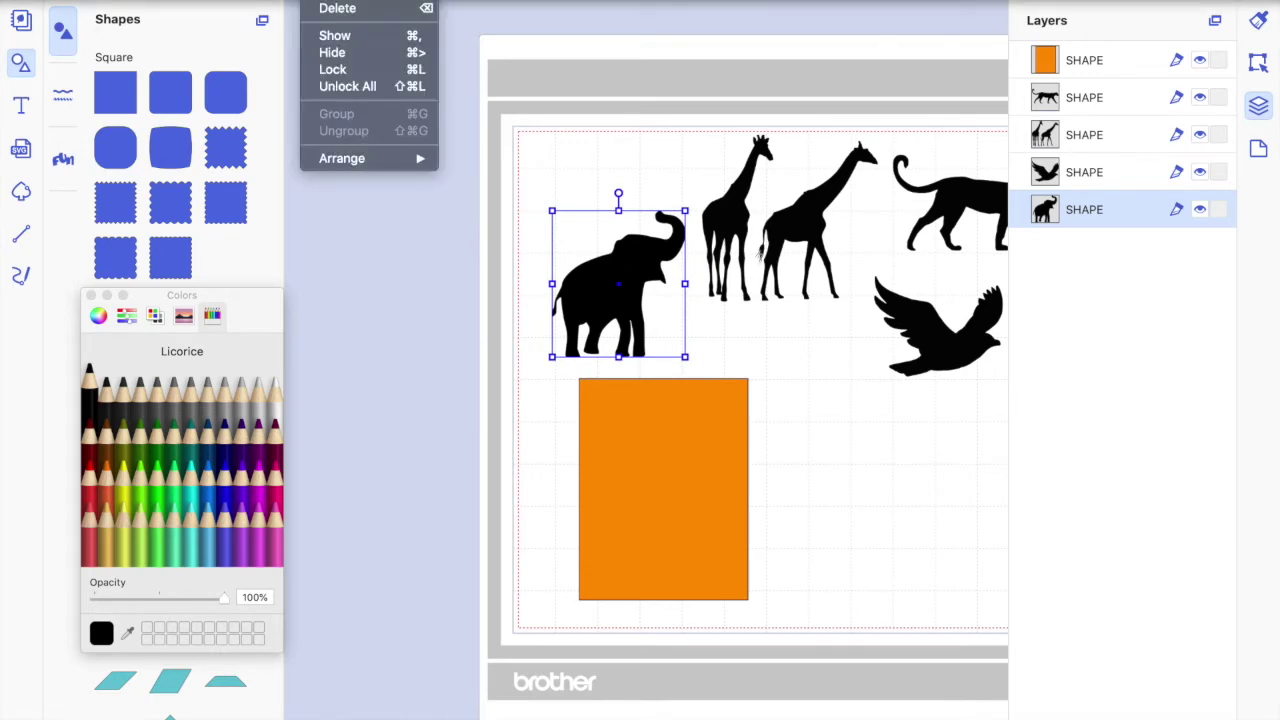
mouse_move(372, 158)
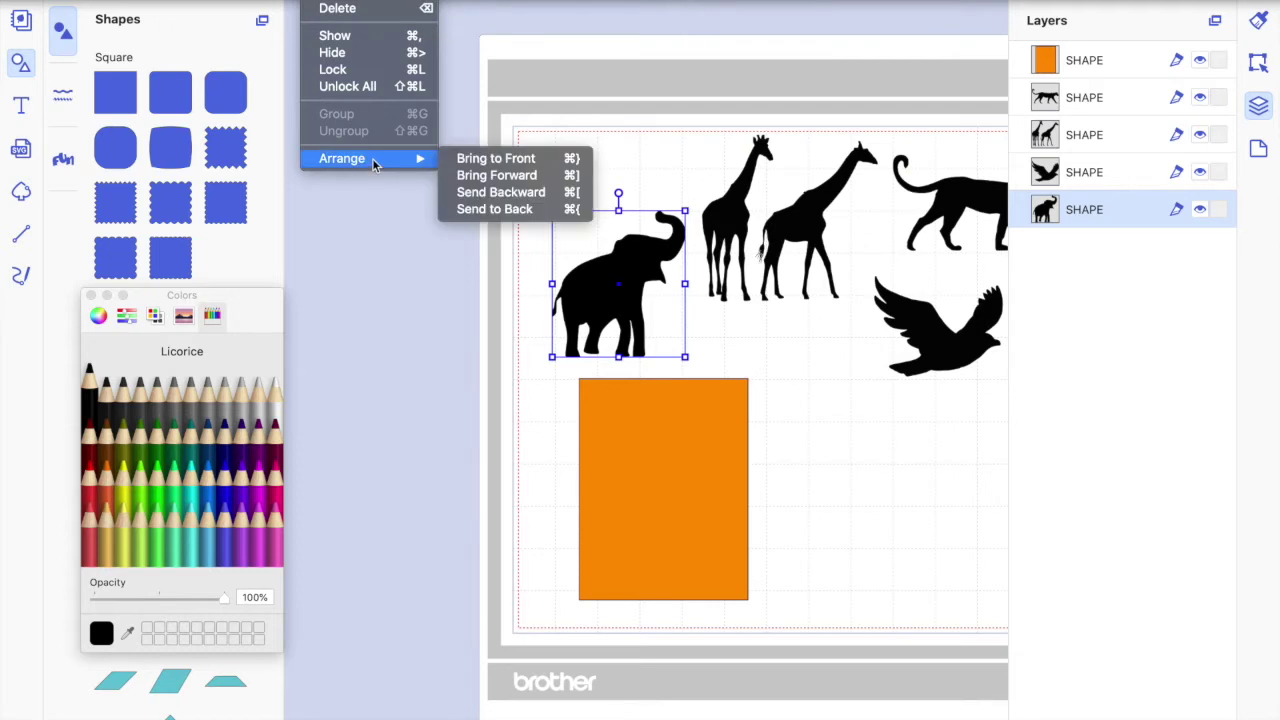
click(514, 193)
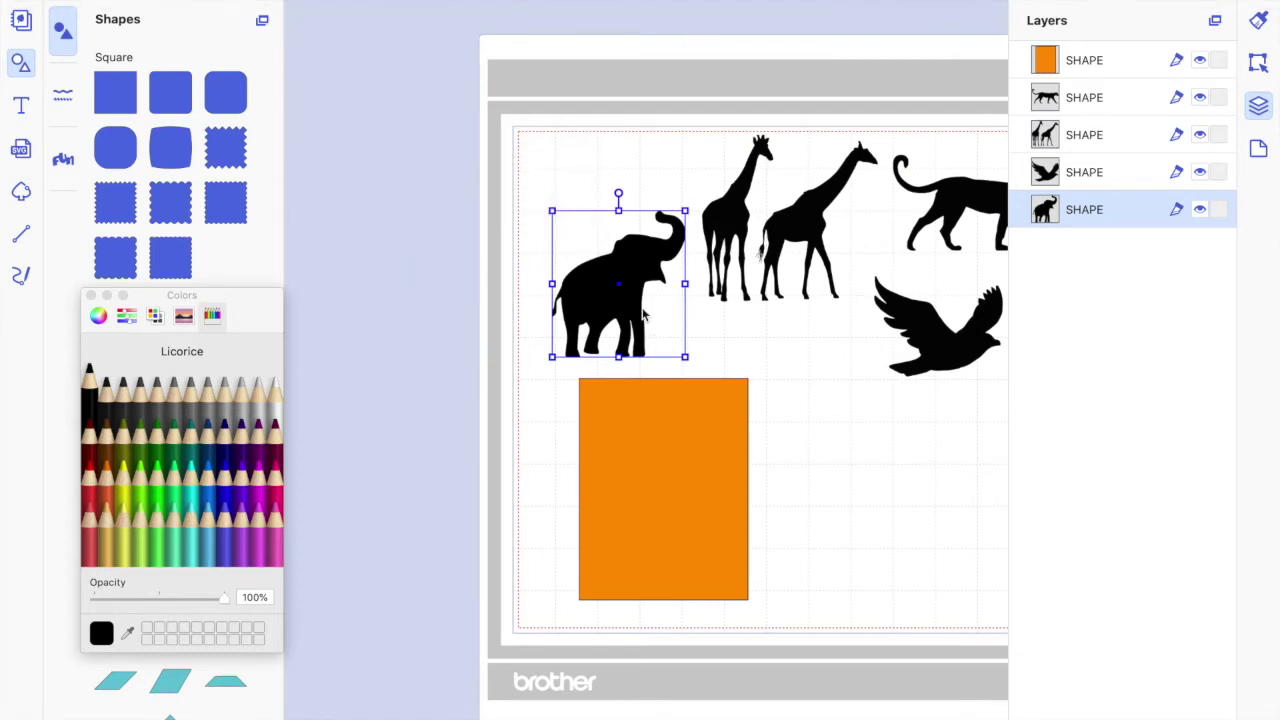
Bring the elephant one layer forward and move it so it overlaps the orange rectangle's upper edge.
click(320, 0)
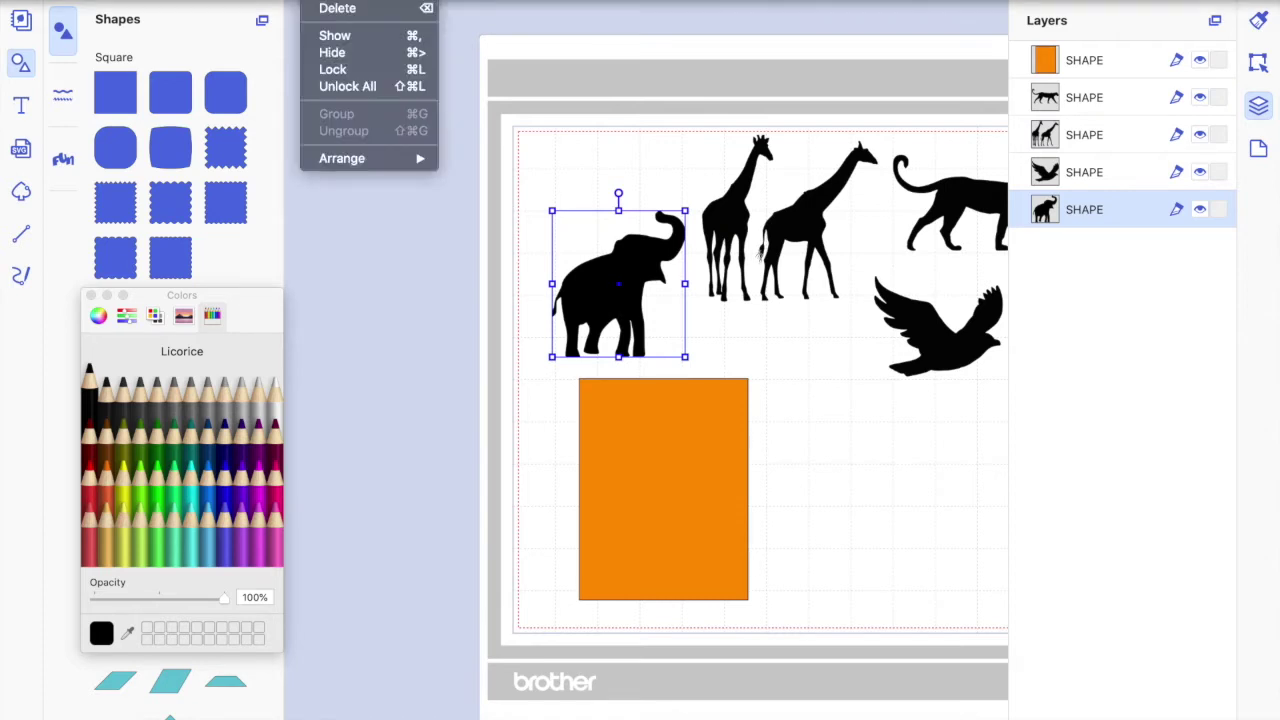
mouse_move(365, 158)
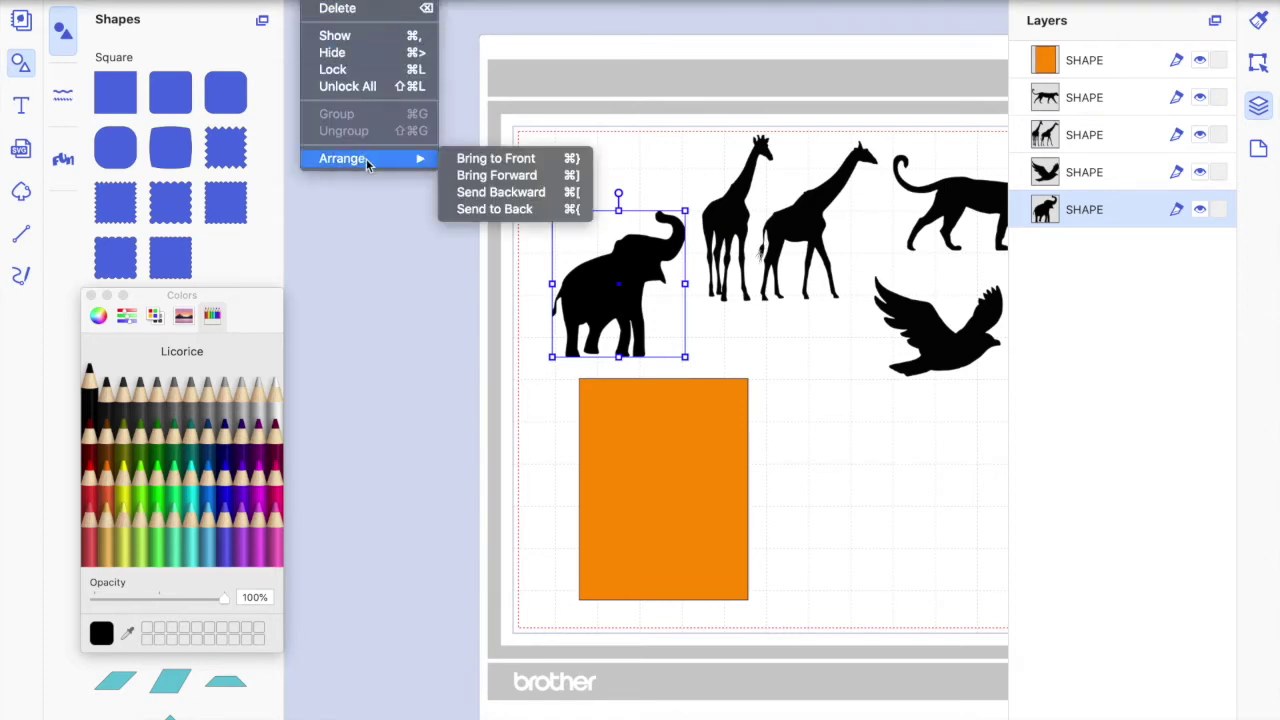
click(537, 176)
drag(622, 284, 625, 324)
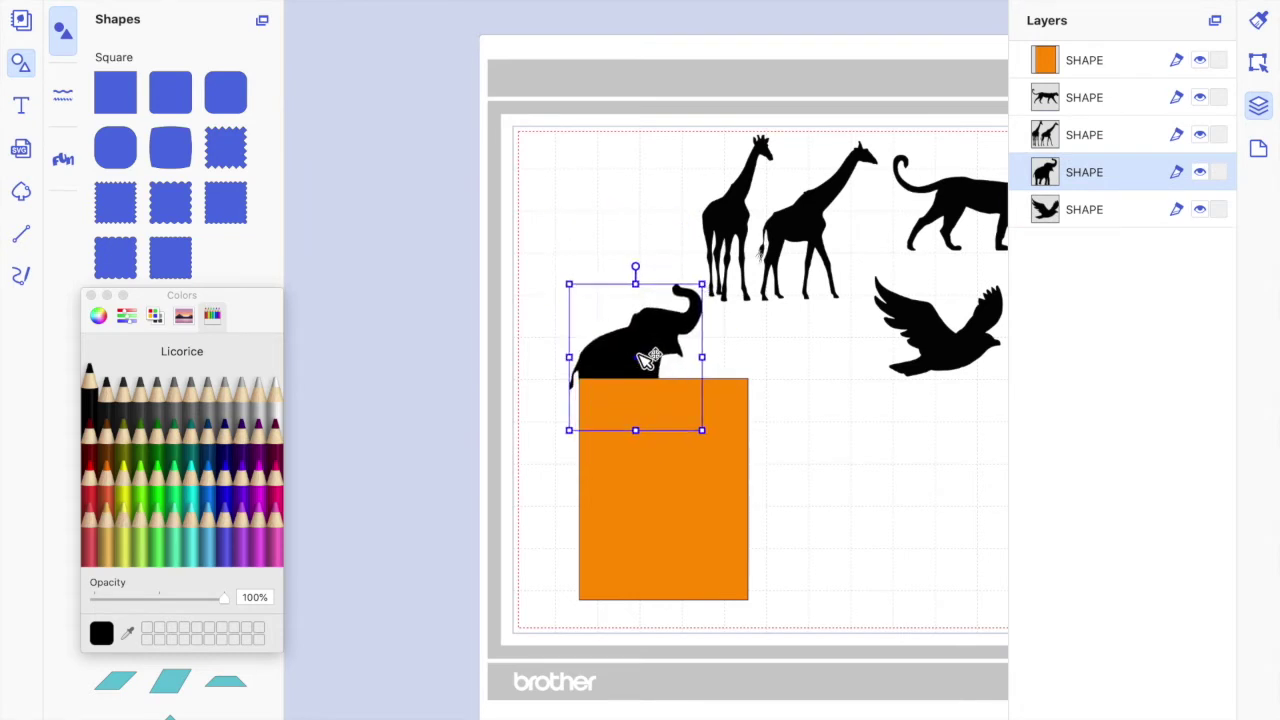
Bring the elephant in front of all other shapes and place it in the middle of the orange rectangle.
click(320, 1)
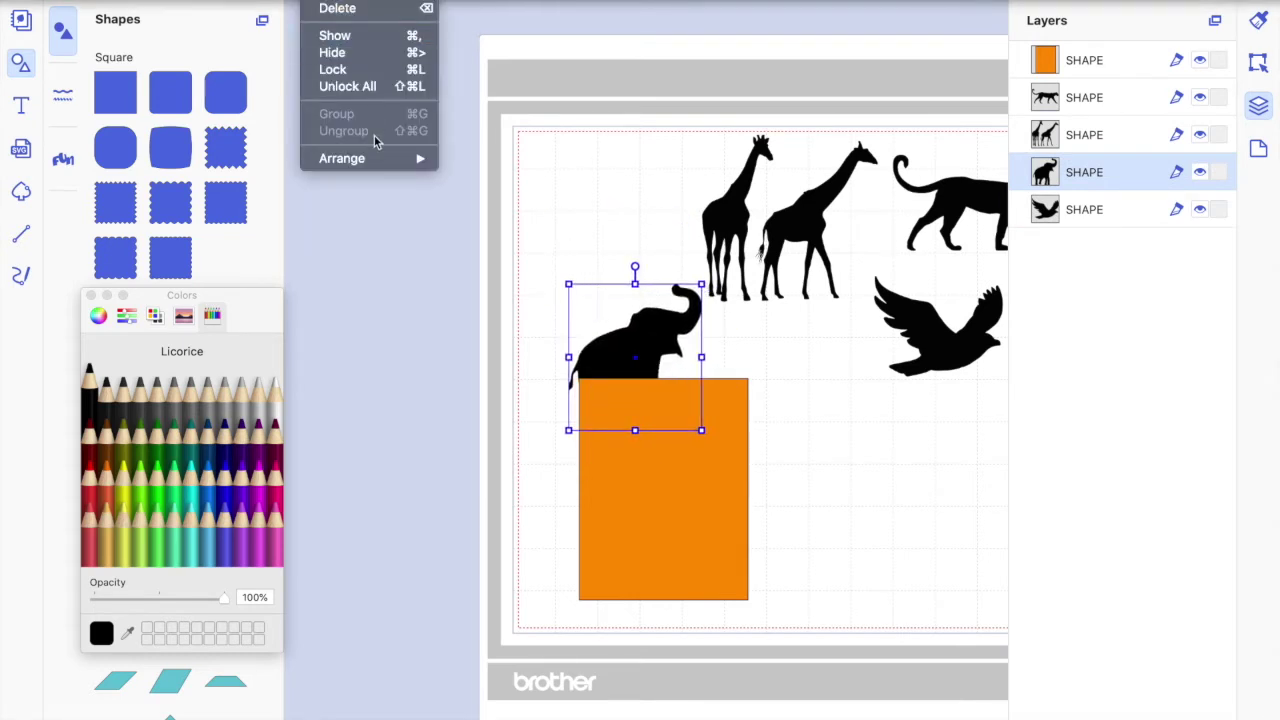
mouse_move(378, 163)
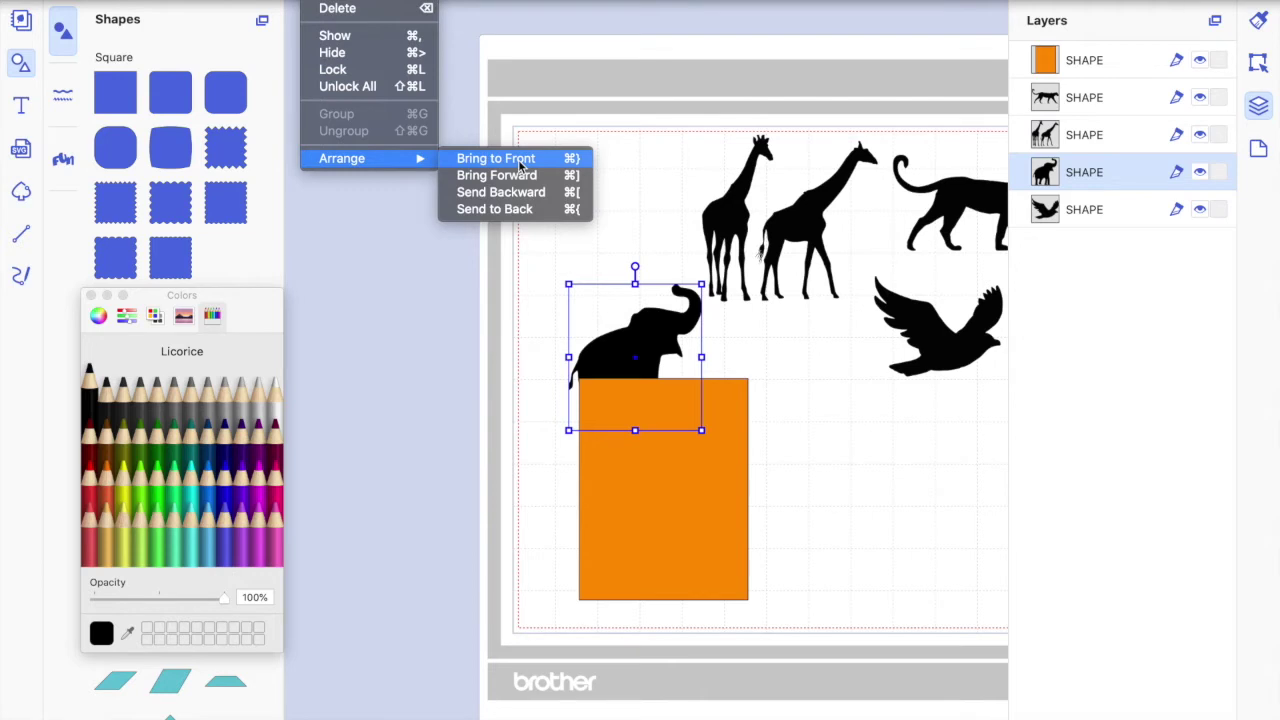
click(519, 160)
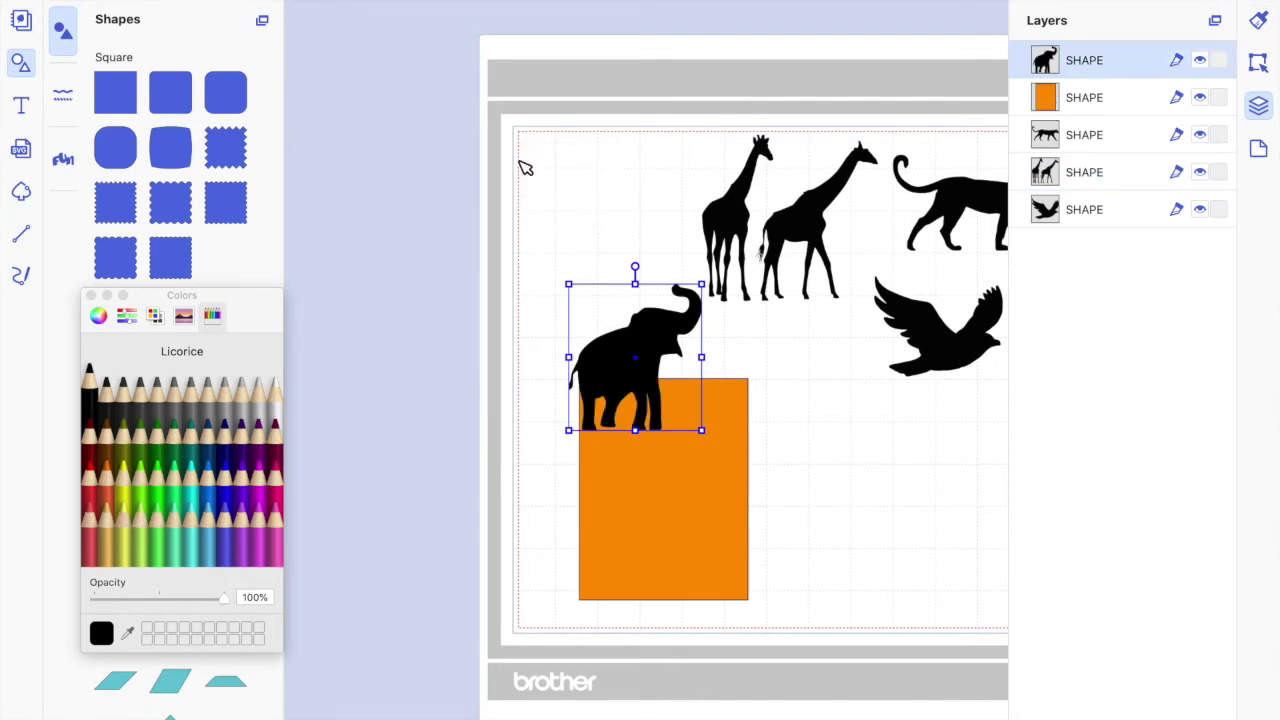
drag(658, 344, 683, 465)
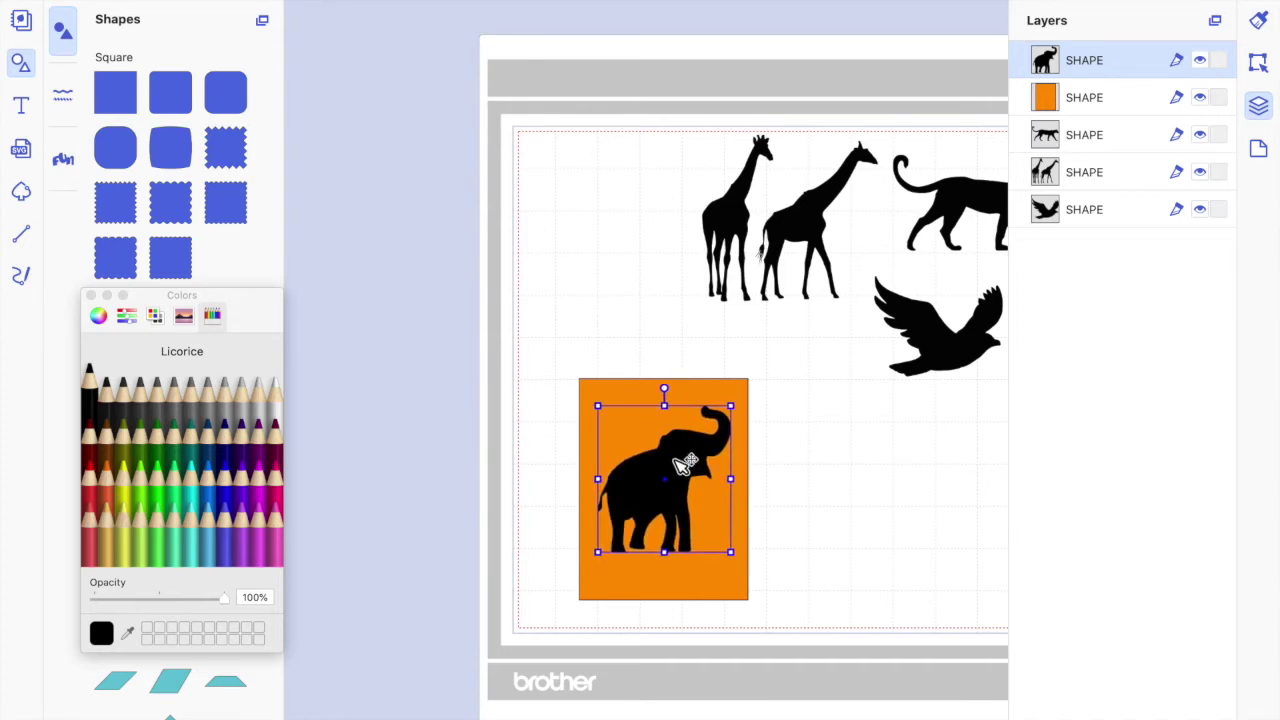
Rotate the orange rectangle 90° clockwise into landscape orientation.
click(722, 391)
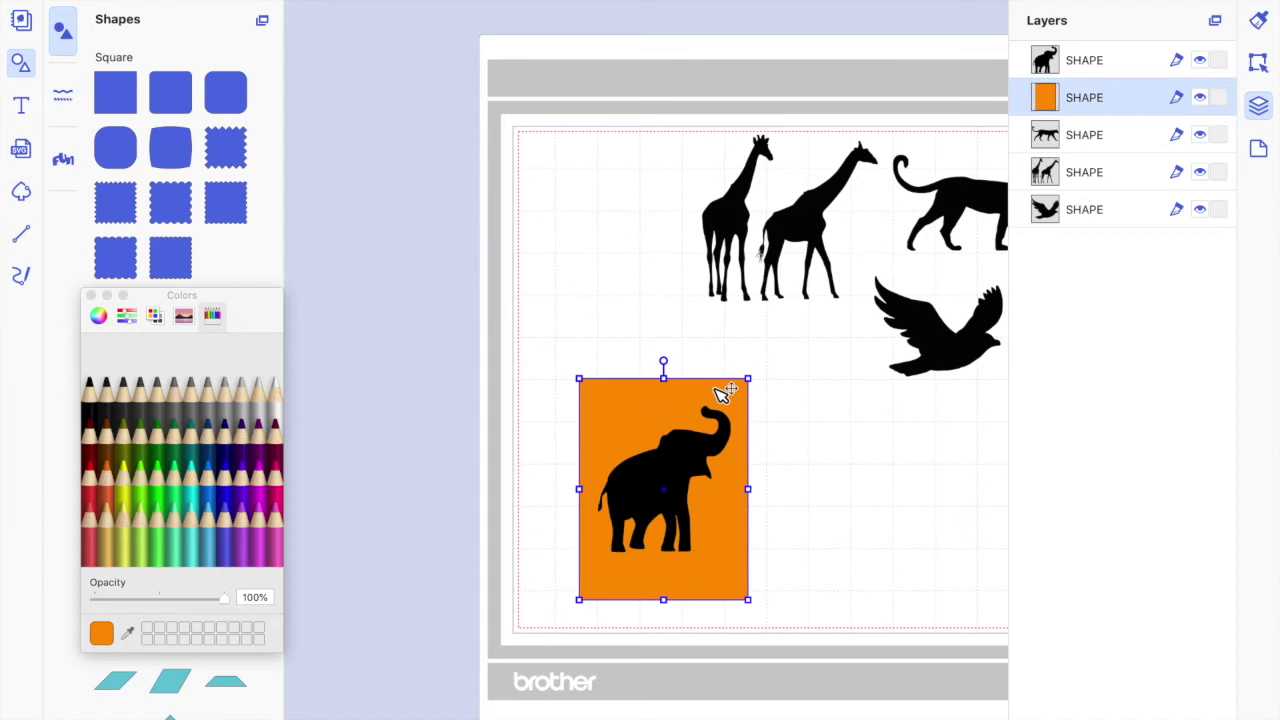
click(702, 460)
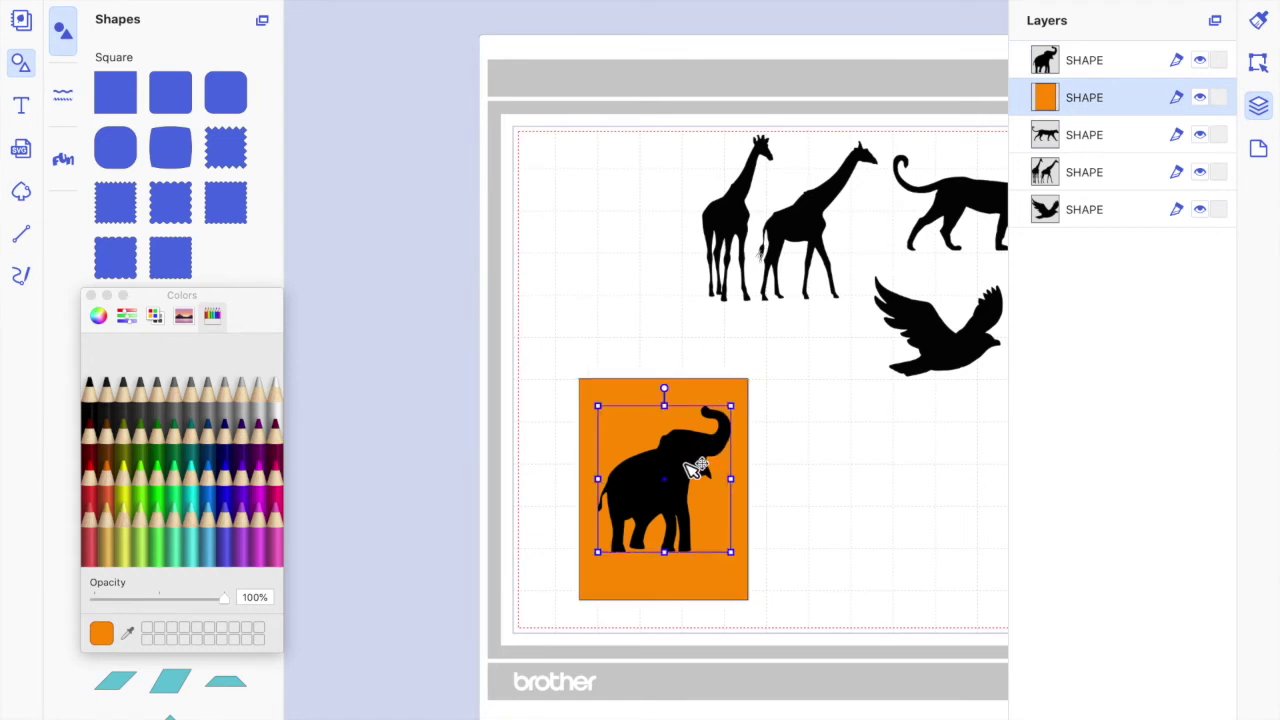
click(734, 396)
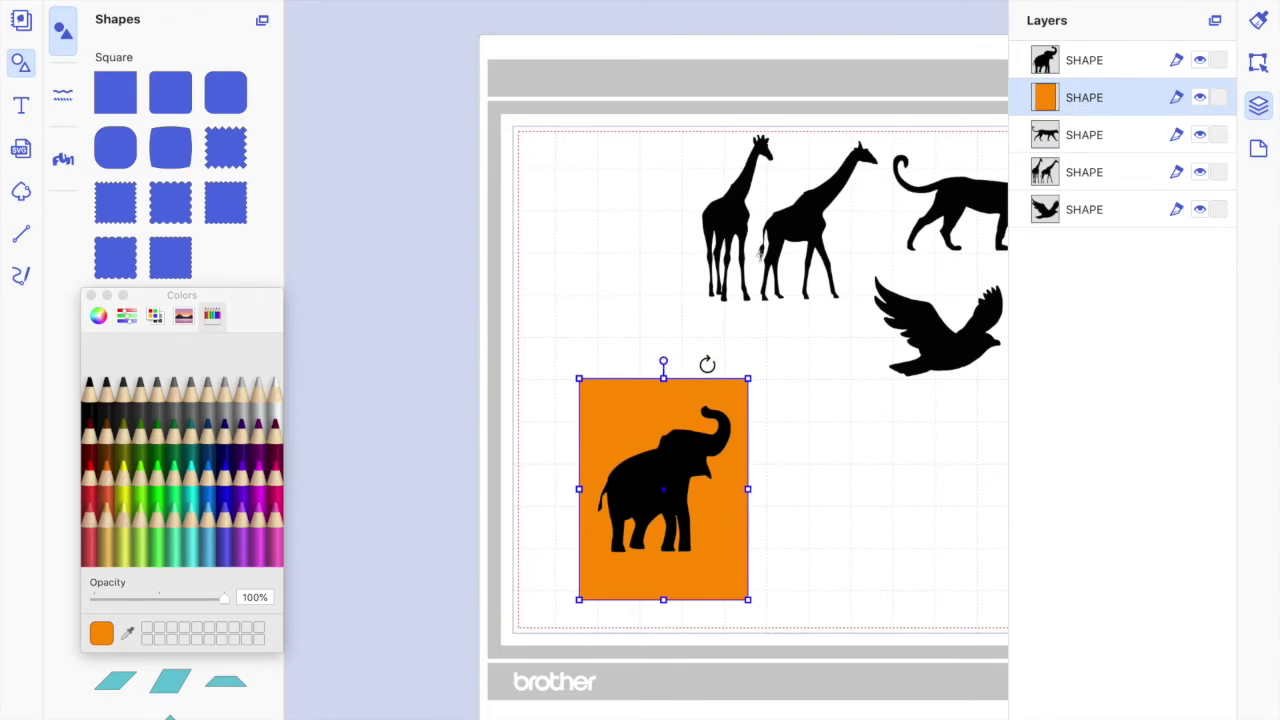
drag(707, 364, 748, 387)
key(ctrl+z)
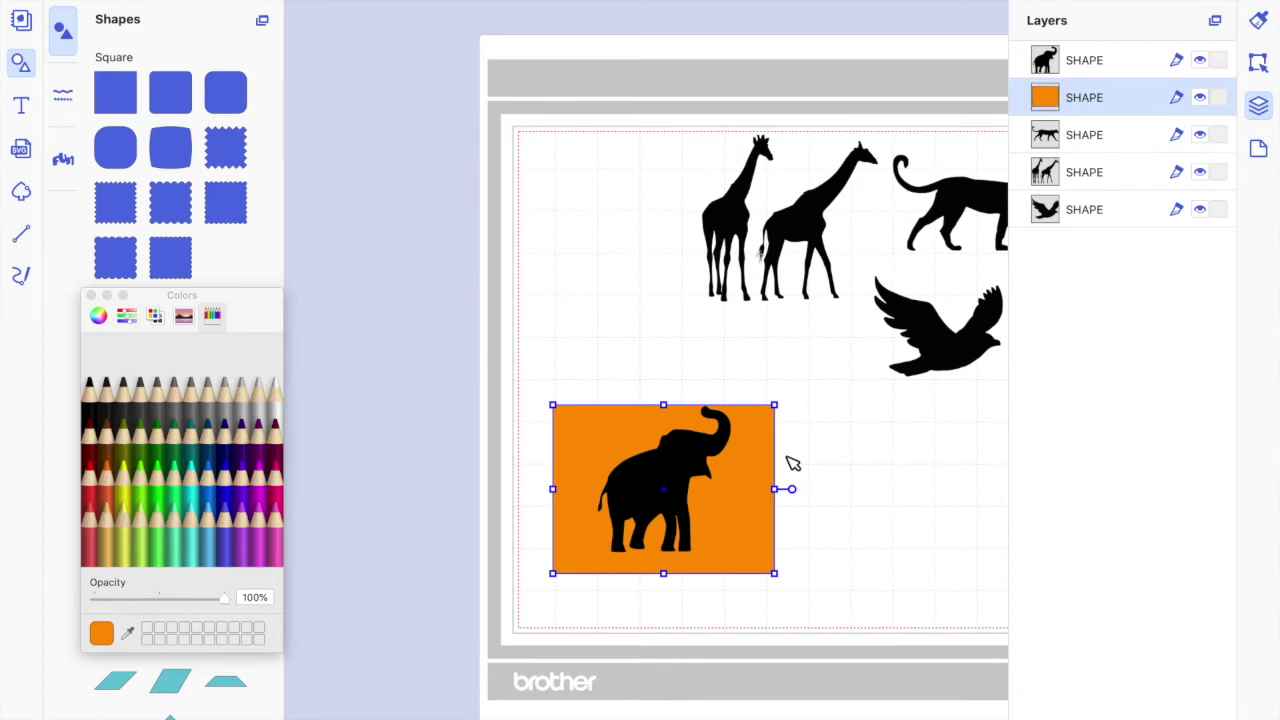
Shrink the elephant to roughly a third of its size near the orange rectangle's lower edge, left of its centre.
click(690, 478)
drag(679, 495, 693, 485)
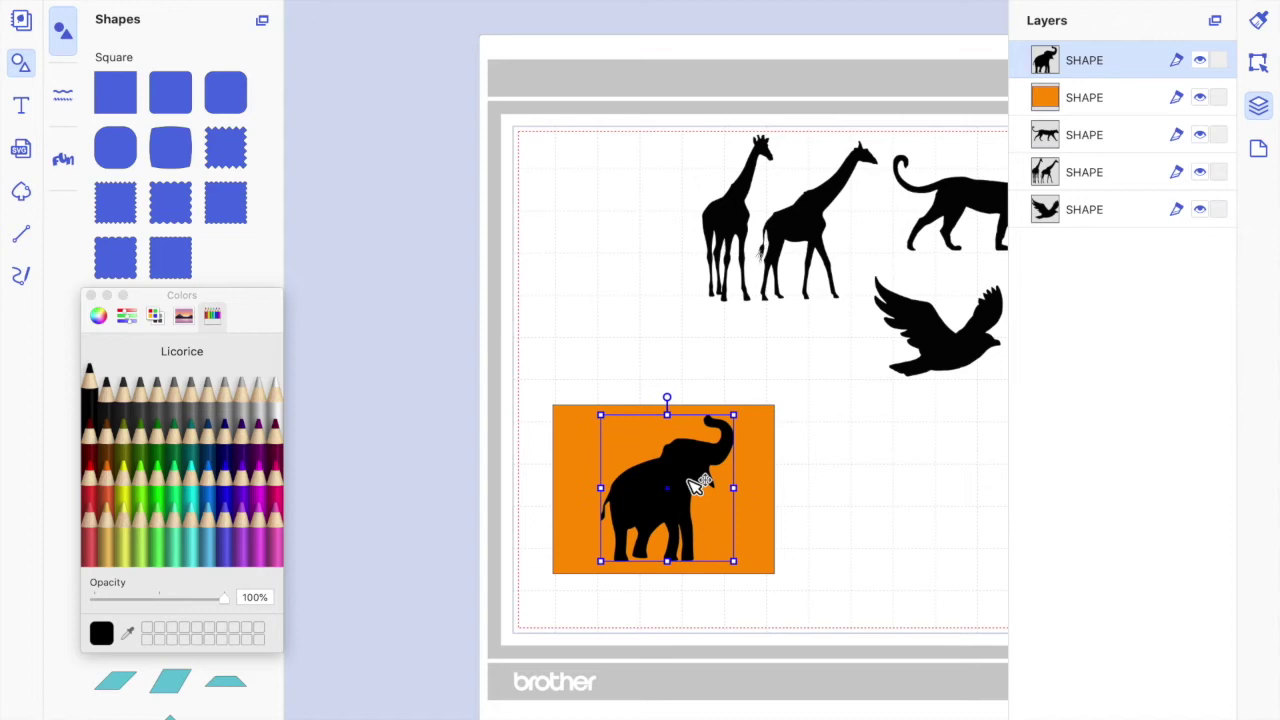
drag(731, 416, 639, 537)
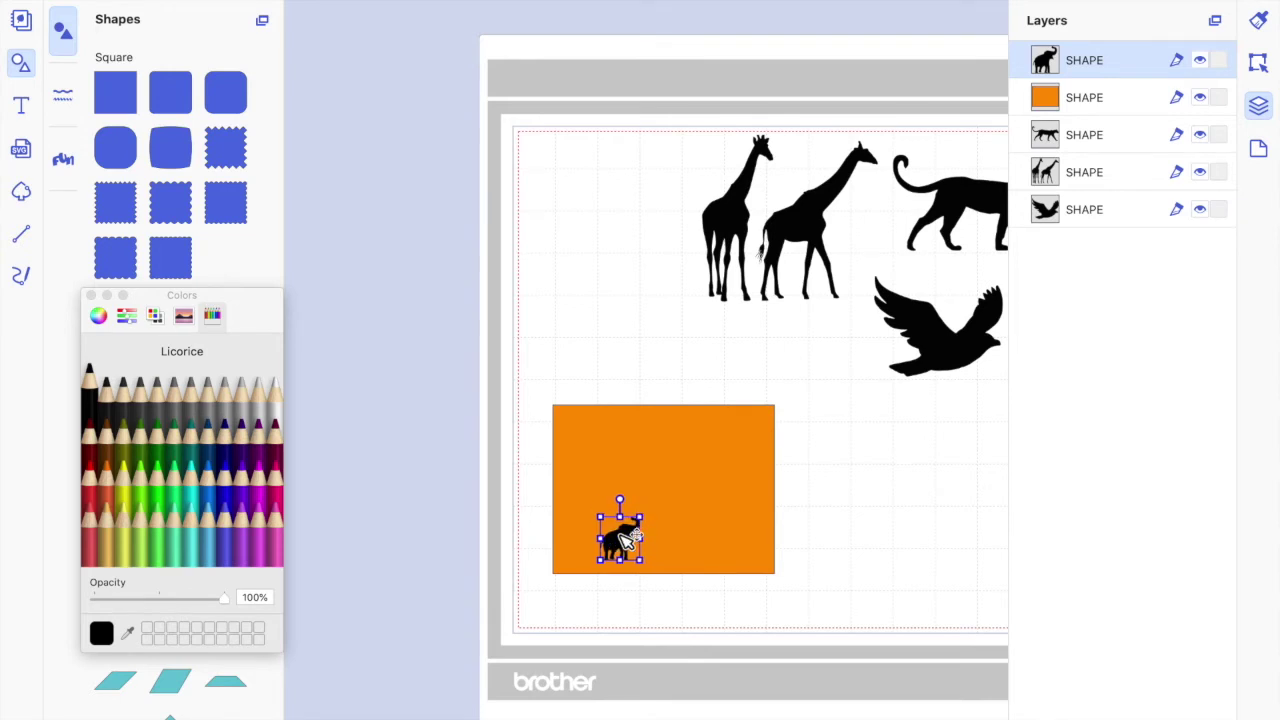
Move the giraffes onto the orange rectangle's upper edge and bring them in front of all other shapes.
drag(820, 229, 765, 347)
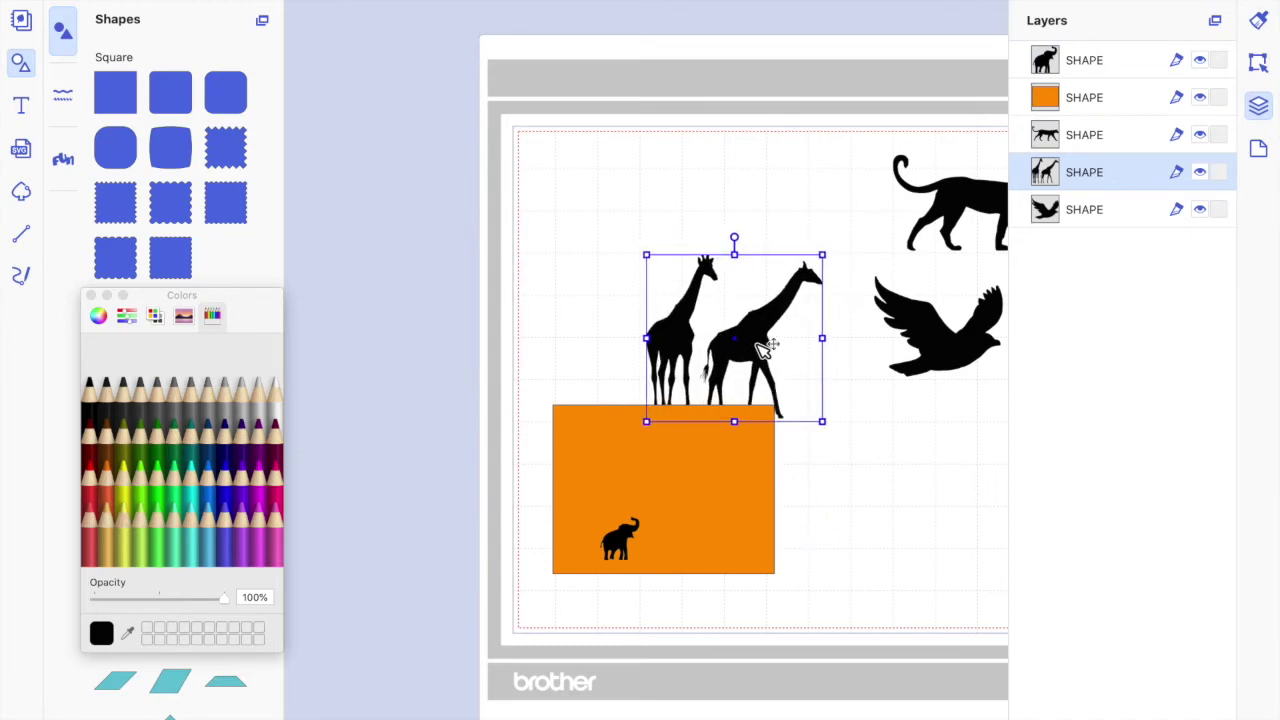
click(330, 2)
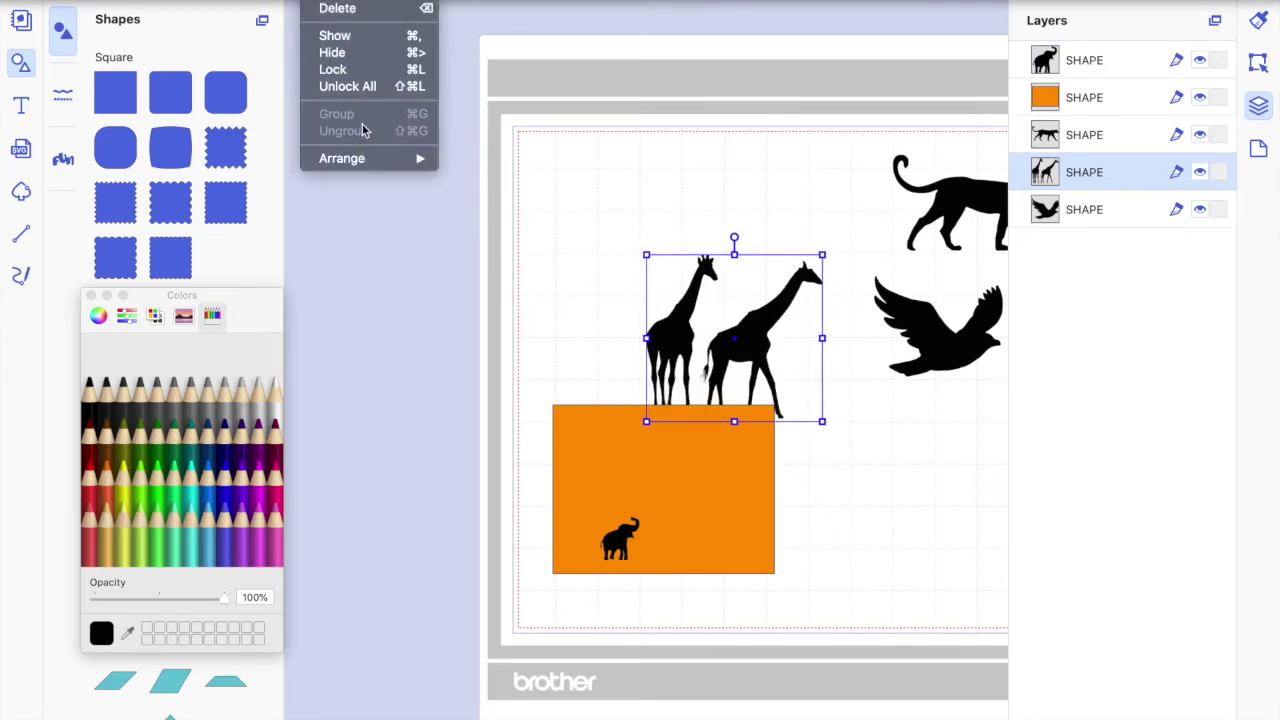
click(527, 172)
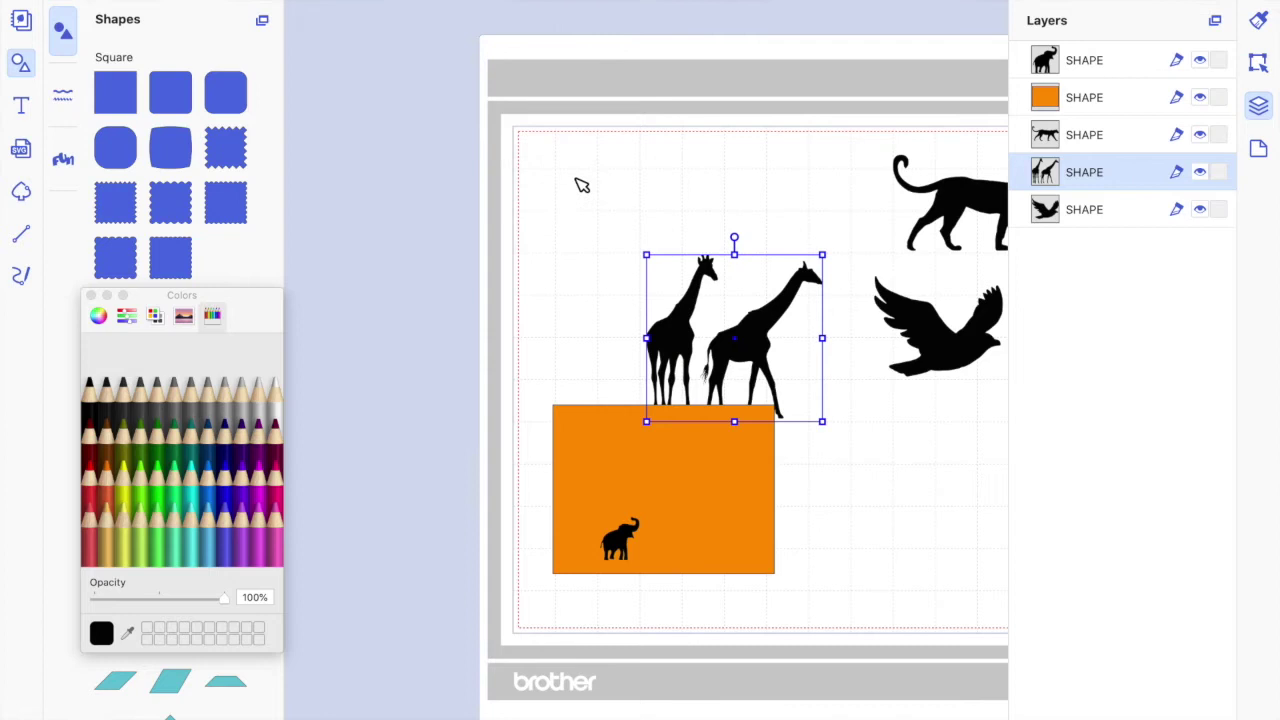
Shrink the giraffes to about 1.19 by 1.13 in and place them on the orange rectangle, right of the elephant.
drag(750, 335, 760, 508)
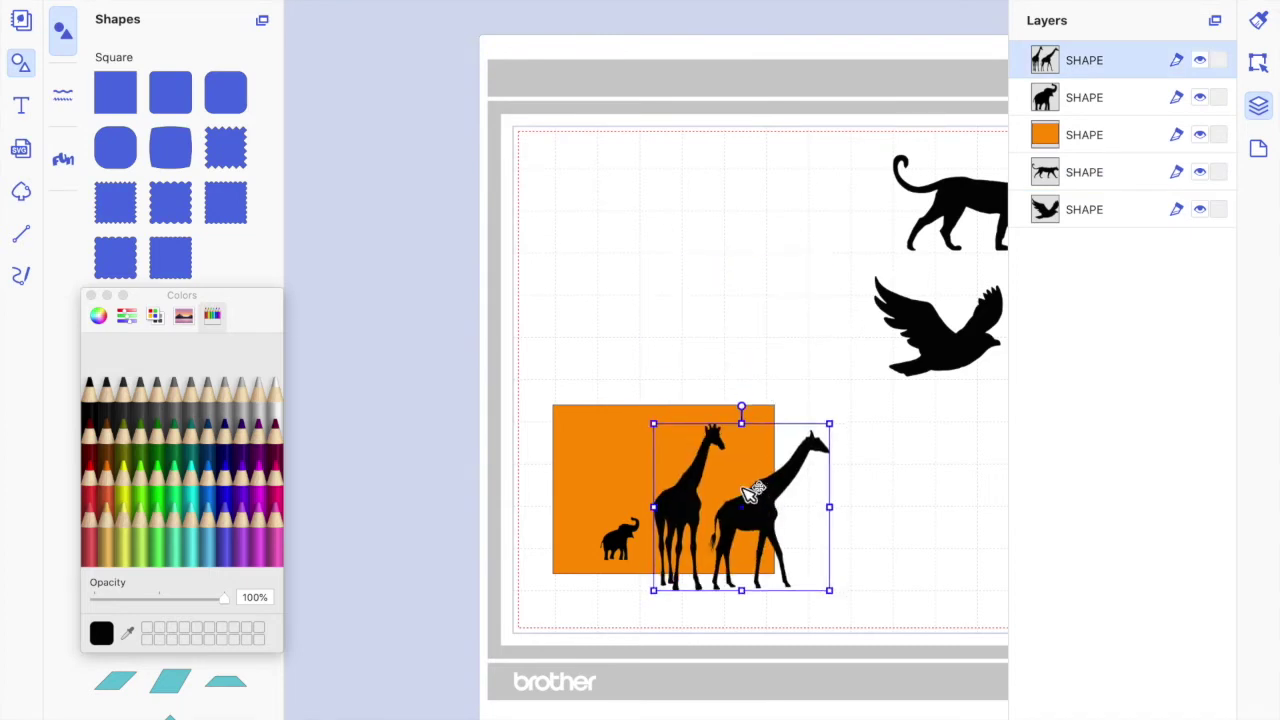
drag(655, 423, 782, 516)
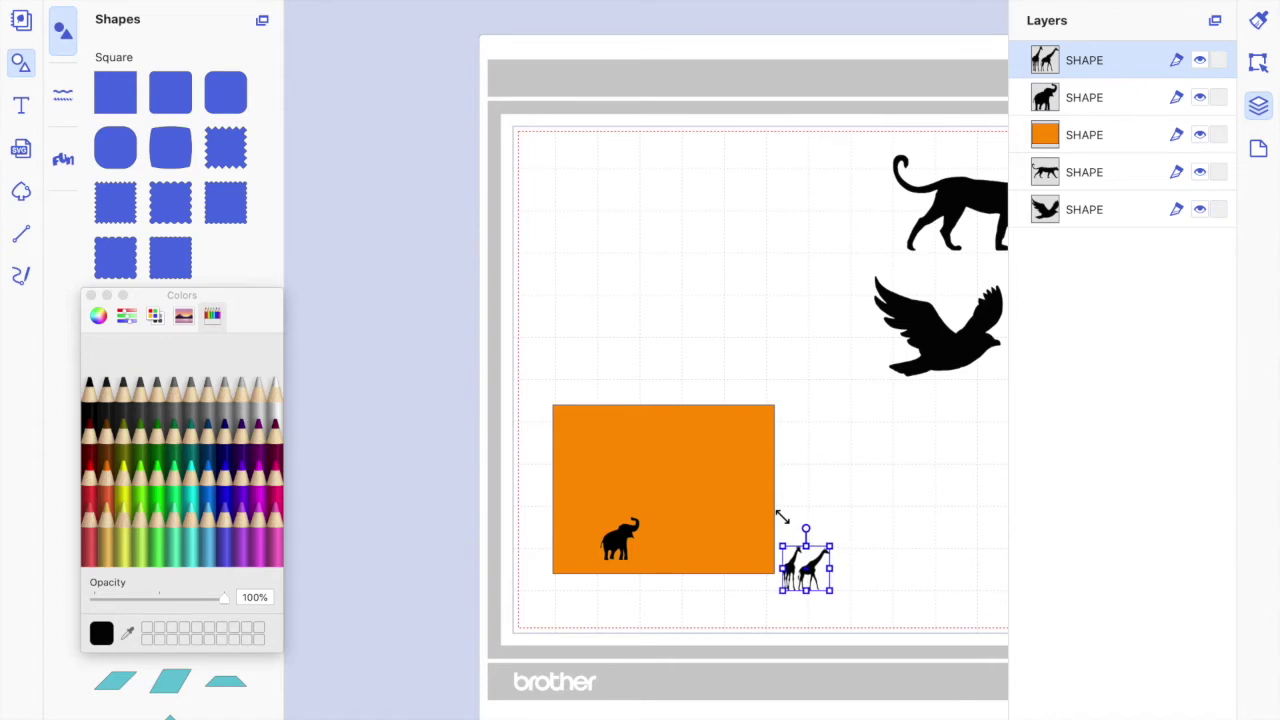
drag(816, 574, 730, 512)
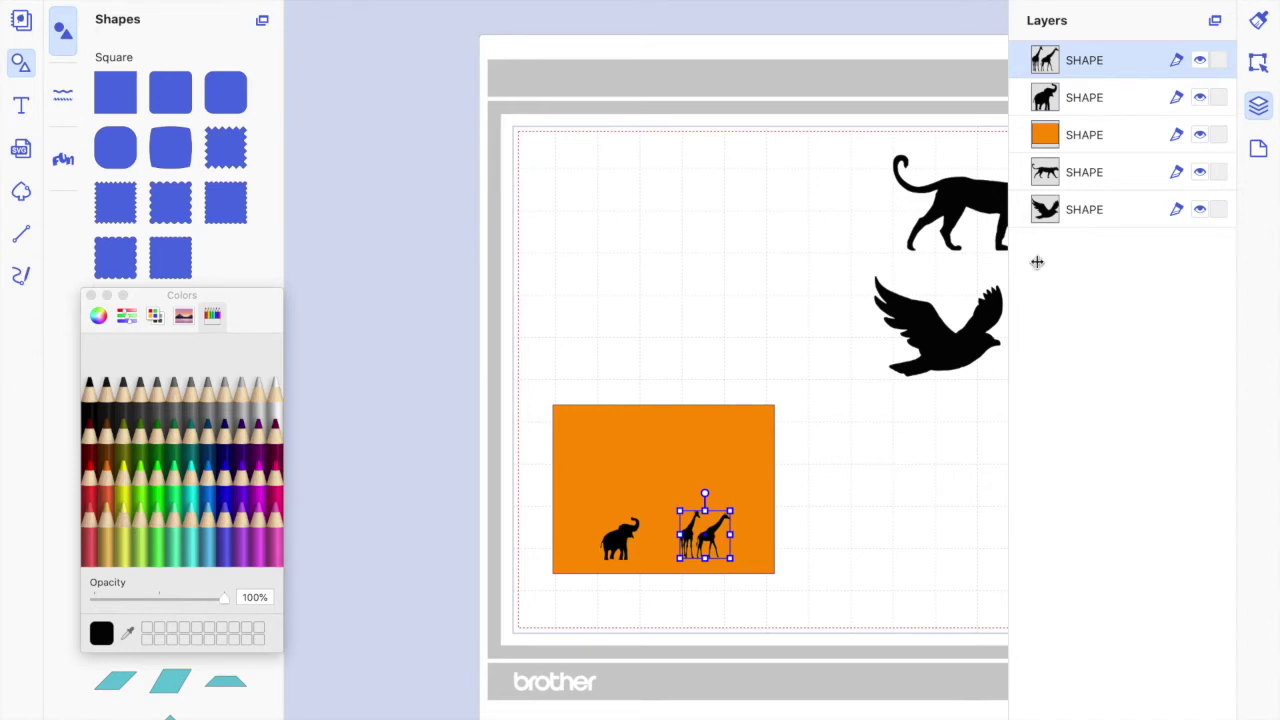
Mirror the giraffes left to right so they face the elephant, and nudge them slightly to the right.
click(1258, 64)
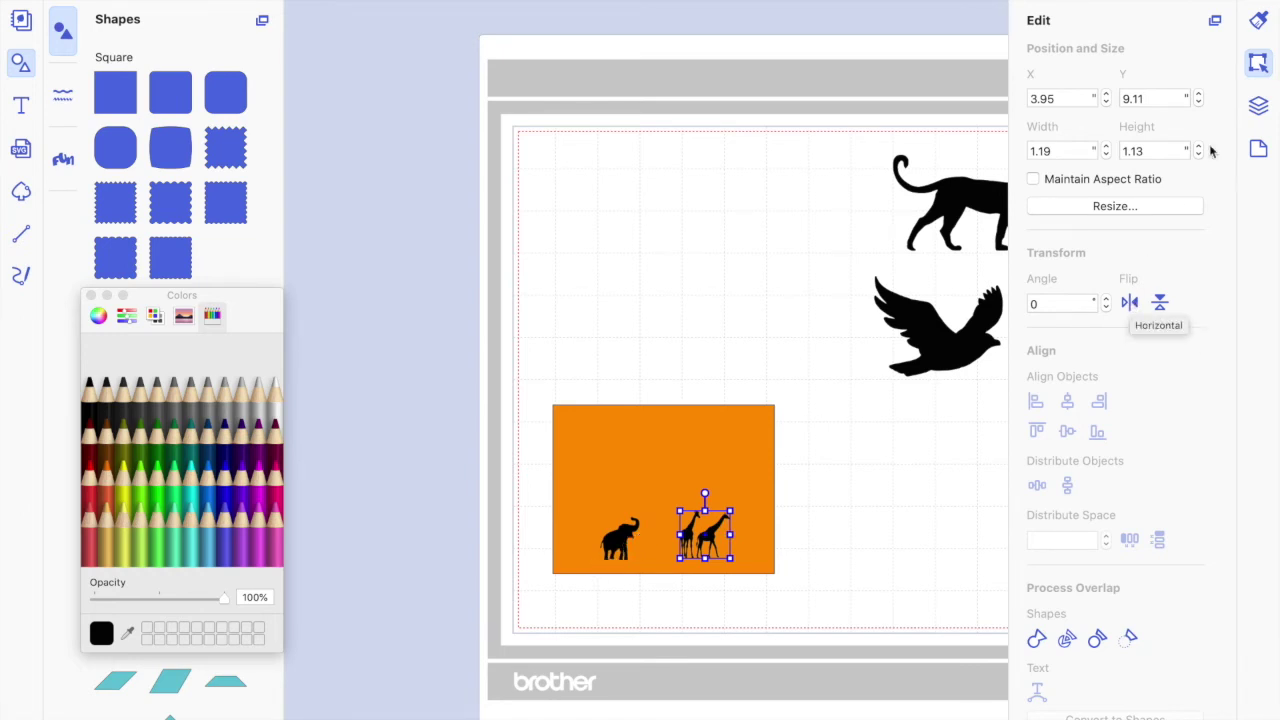
click(1131, 303)
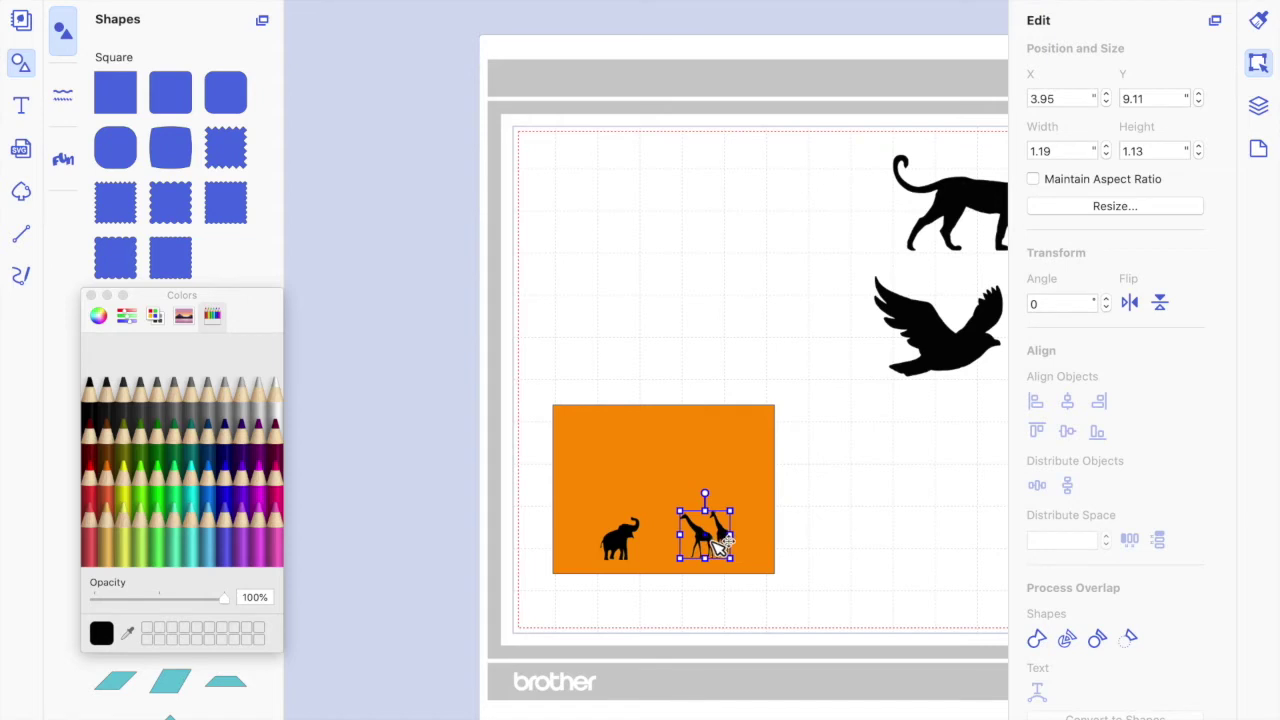
drag(718, 548, 723, 549)
Move the bird to just above the orange rectangle and bring it in front of all other shapes.
click(940, 345)
drag(890, 362, 706, 378)
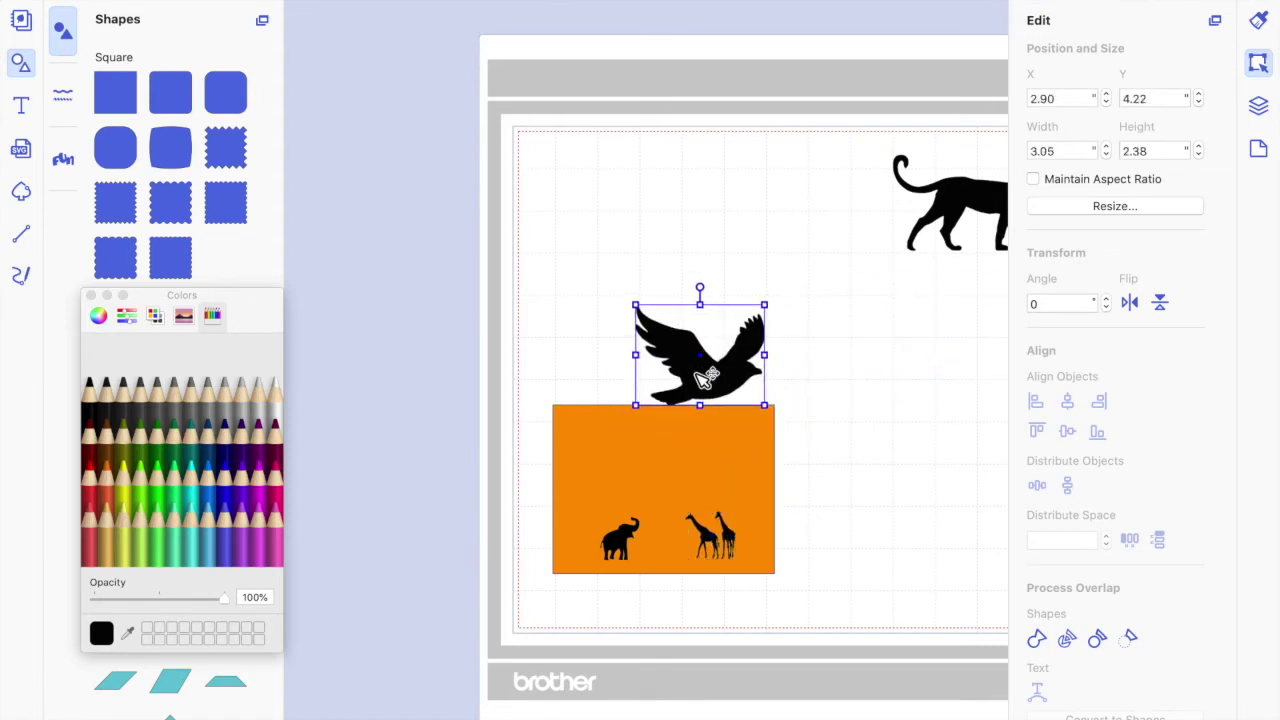
click(330, 0)
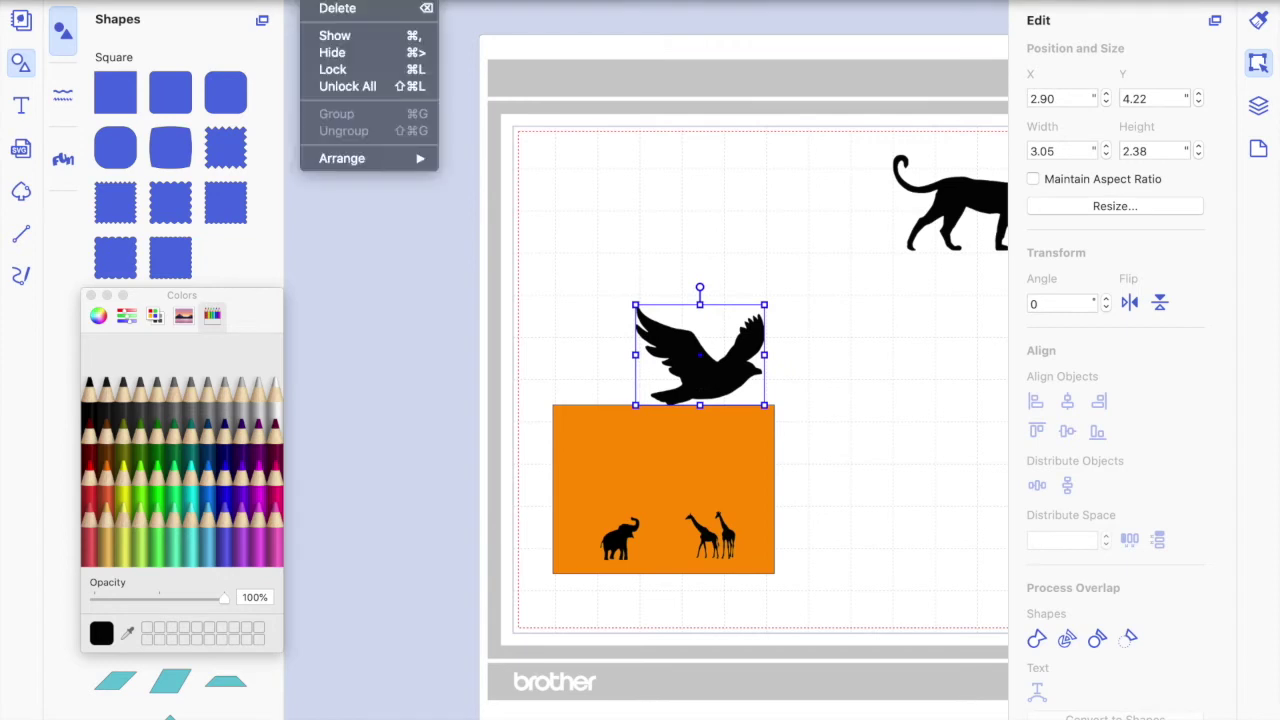
mouse_move(368, 160)
click(481, 158)
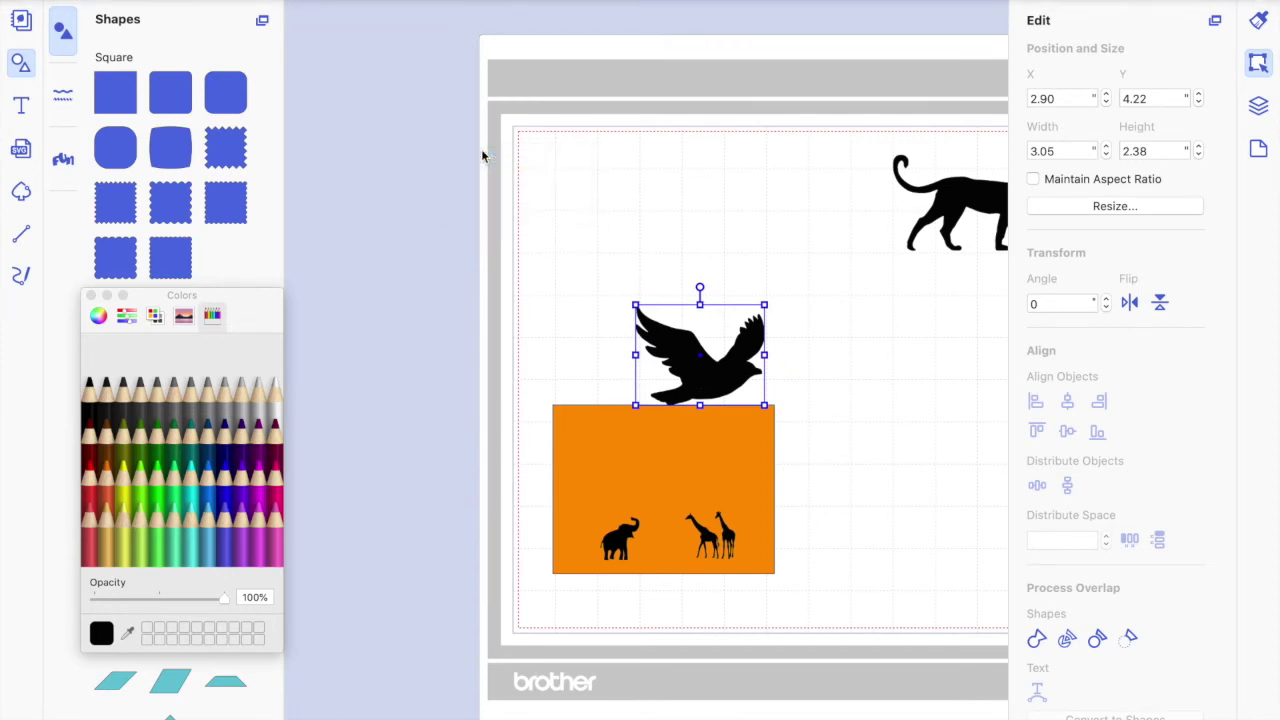
Shrink the bird to about 0.36 by 0.28 in and place it above the elephant, near the orange rectangle's upper edge.
drag(631, 302, 621, 438)
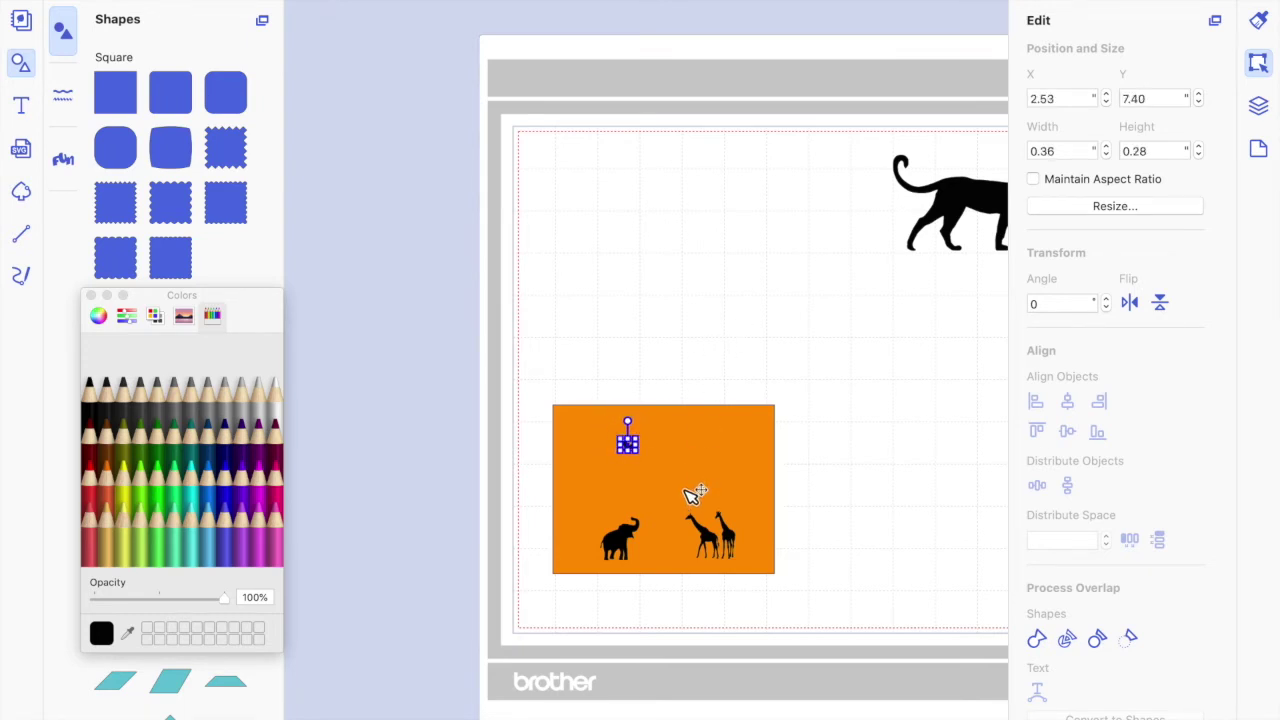
scroll(690, 495, up, 3)
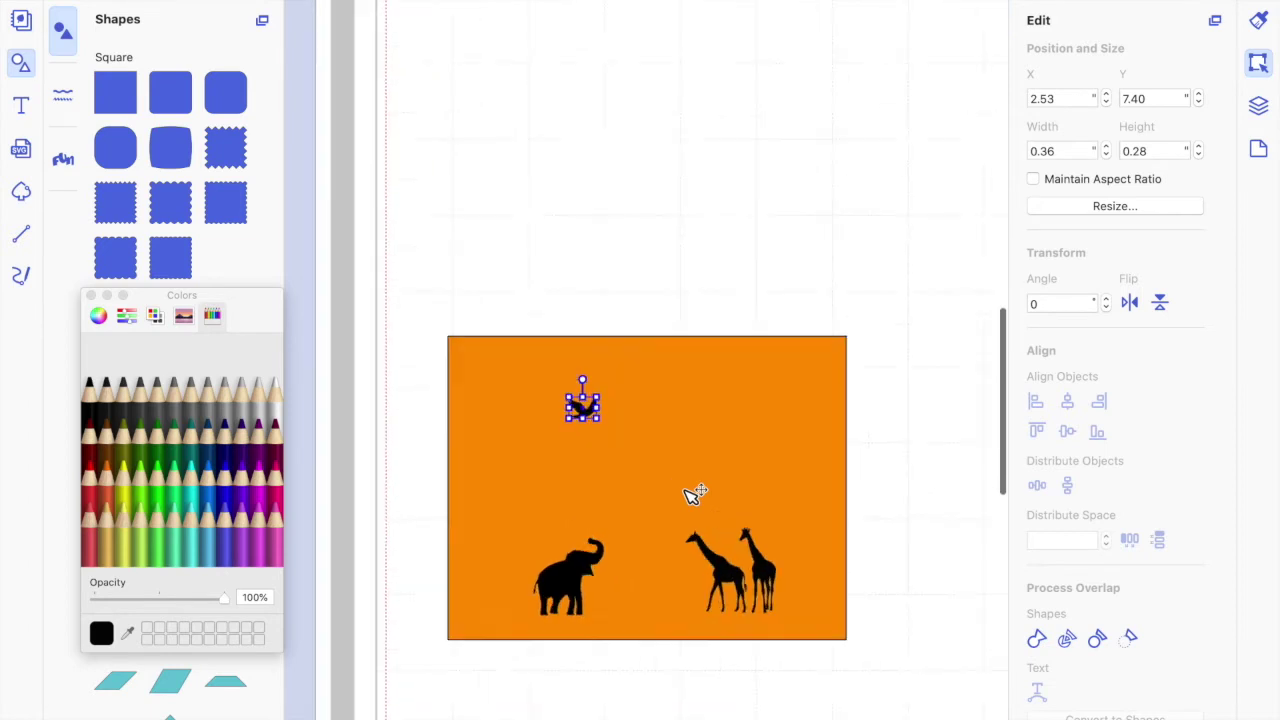
scroll(690, 495, up, 2)
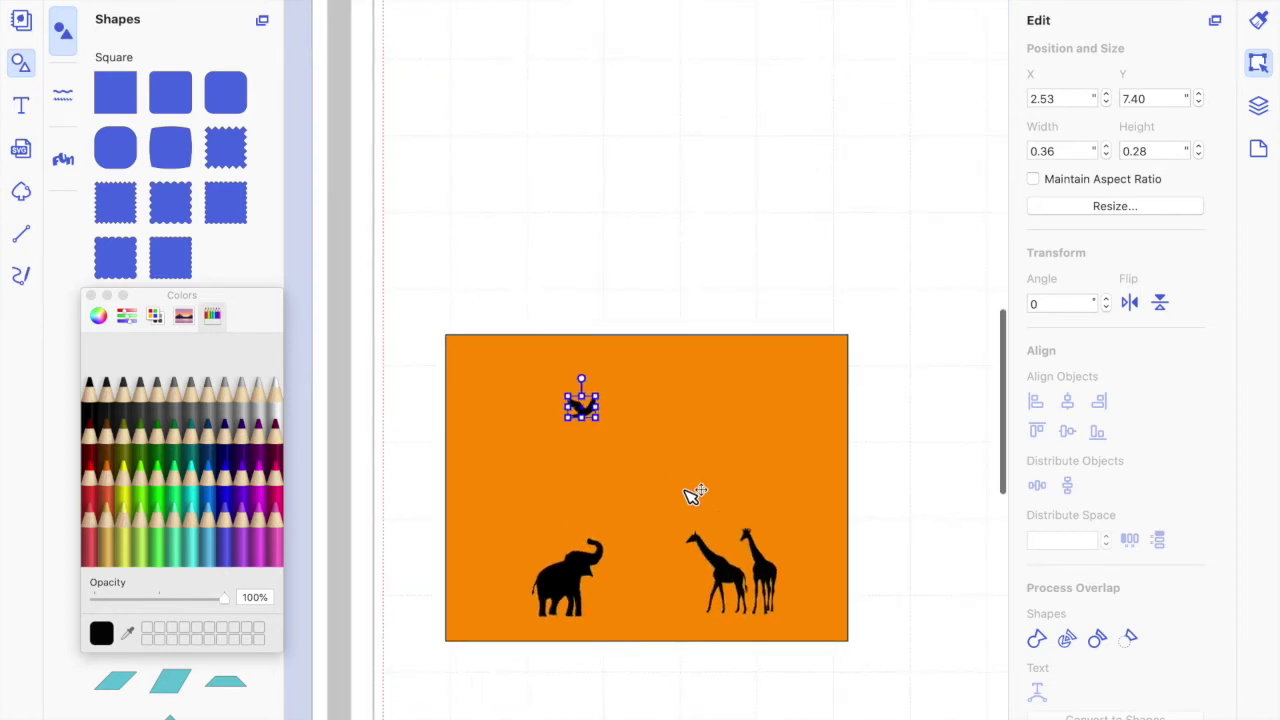
Move the panther silhouette down and left so it stands beyond the upper right corner of the orange rectangle.
scroll(794, 214, right, 10)
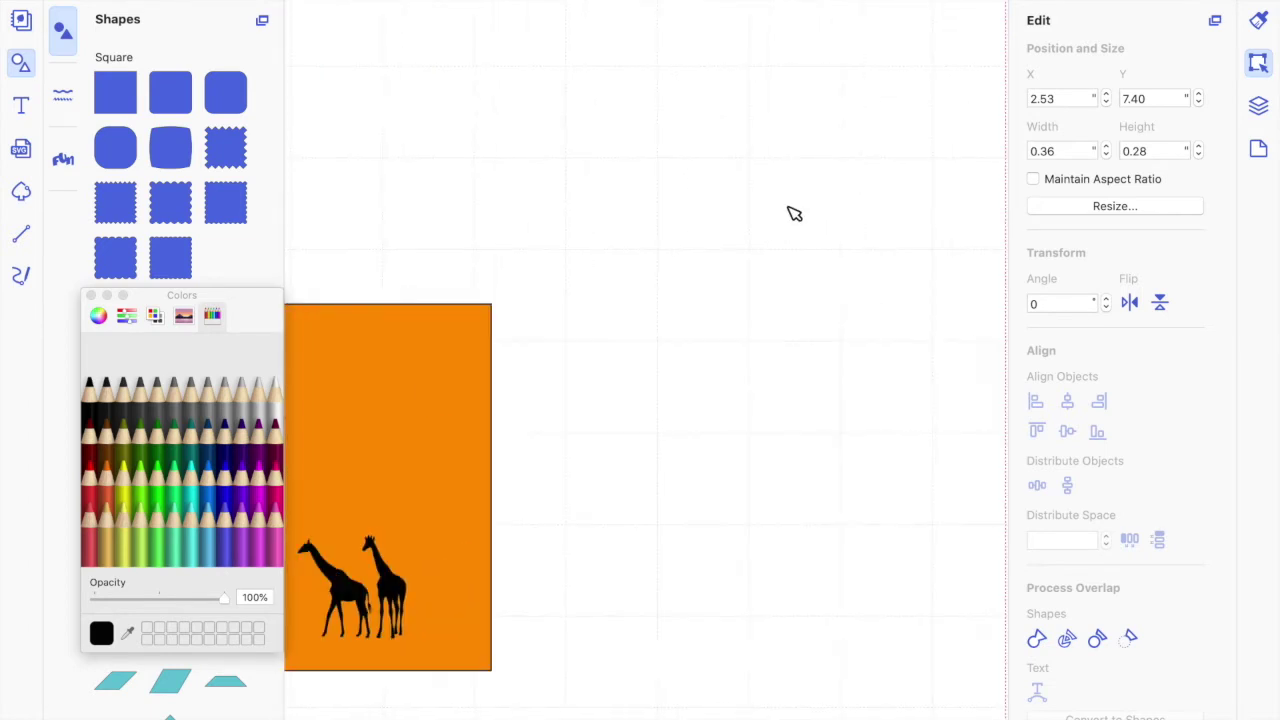
scroll(791, 211, up, 3)
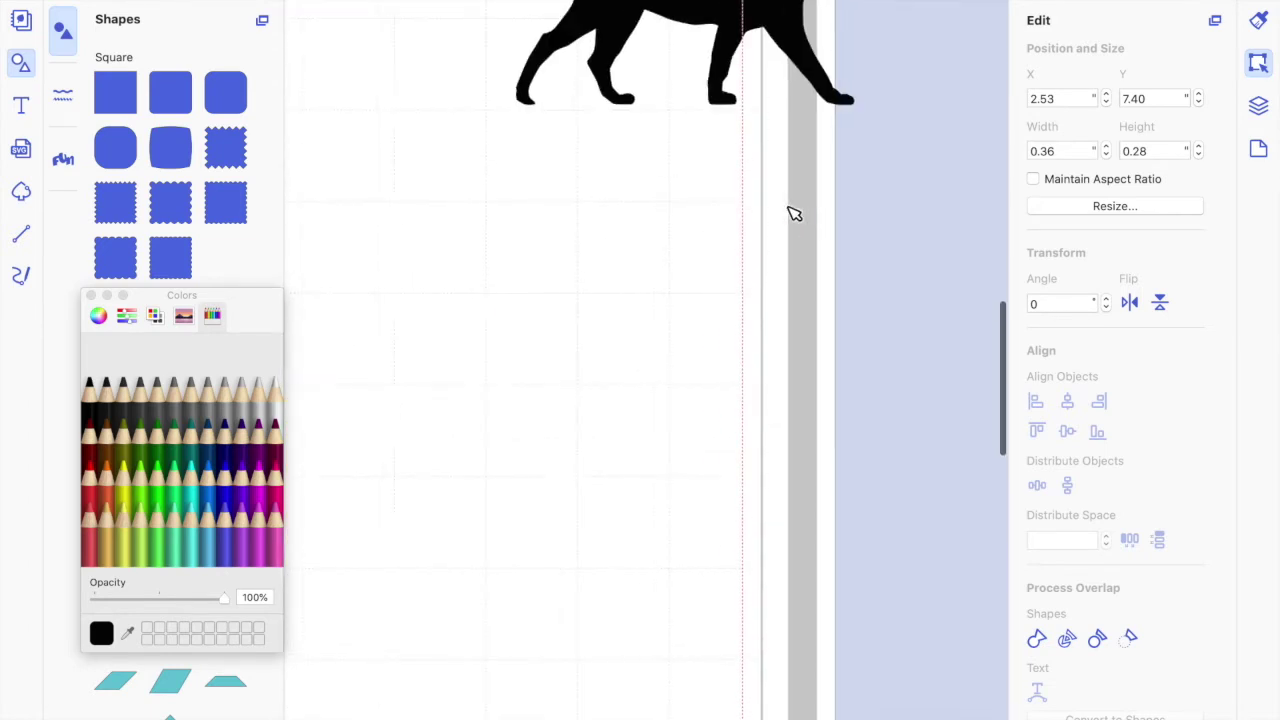
click(729, 25)
drag(595, 178, 509, 323)
scroll(509, 323, left, 3)
scroll(502, 330, left, 5)
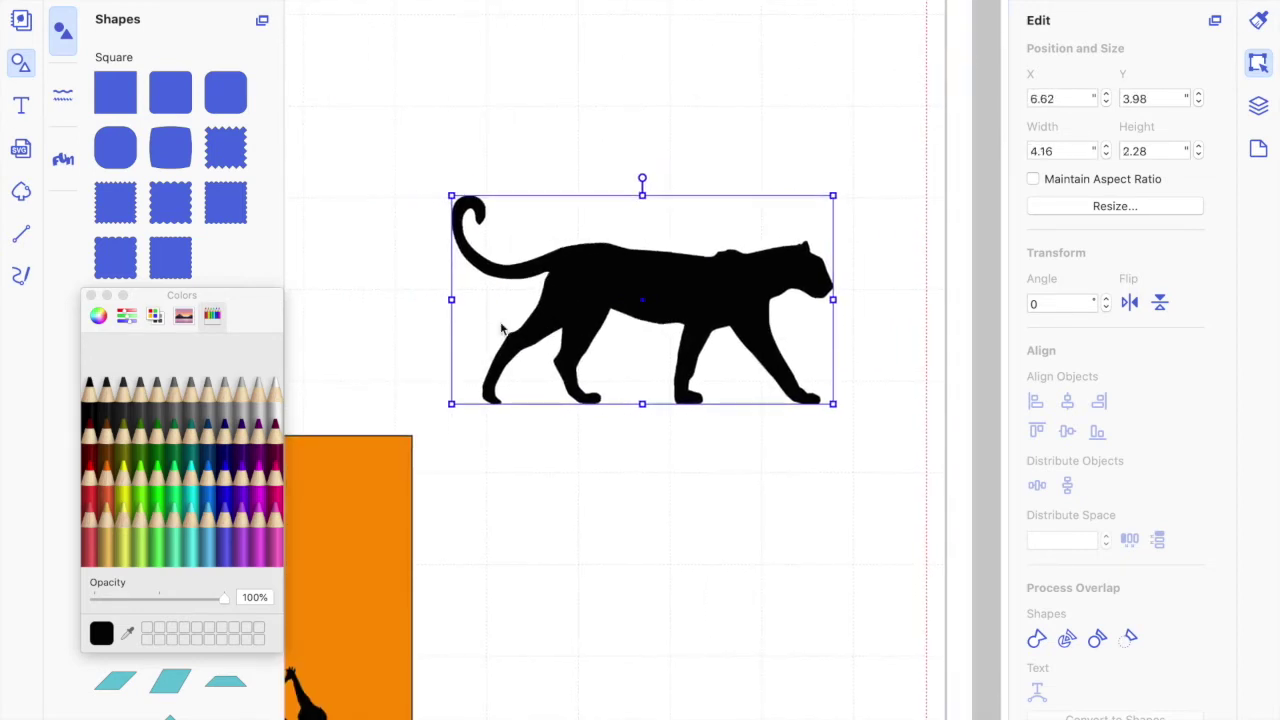
Move the panther over the orange rectangle's upper right corner and bring it in front of all other shapes.
scroll(500, 321, down, 1)
scroll(501, 328, down, 2)
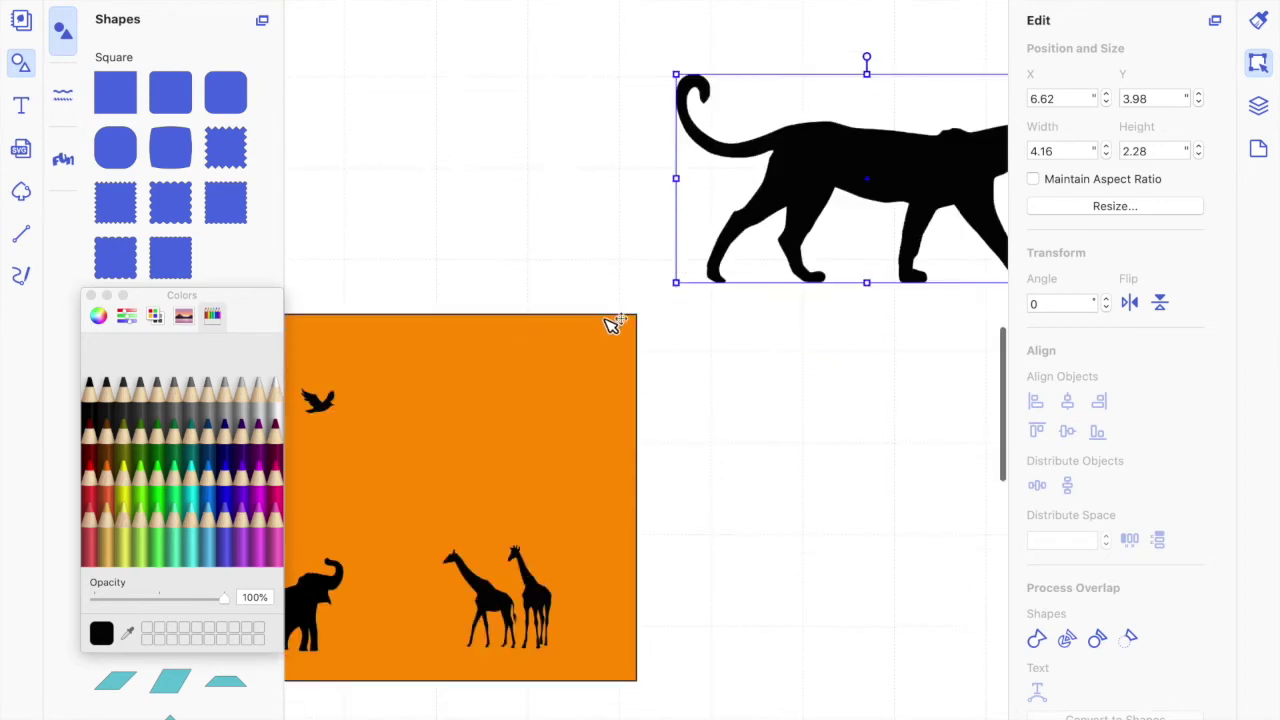
drag(783, 194, 510, 282)
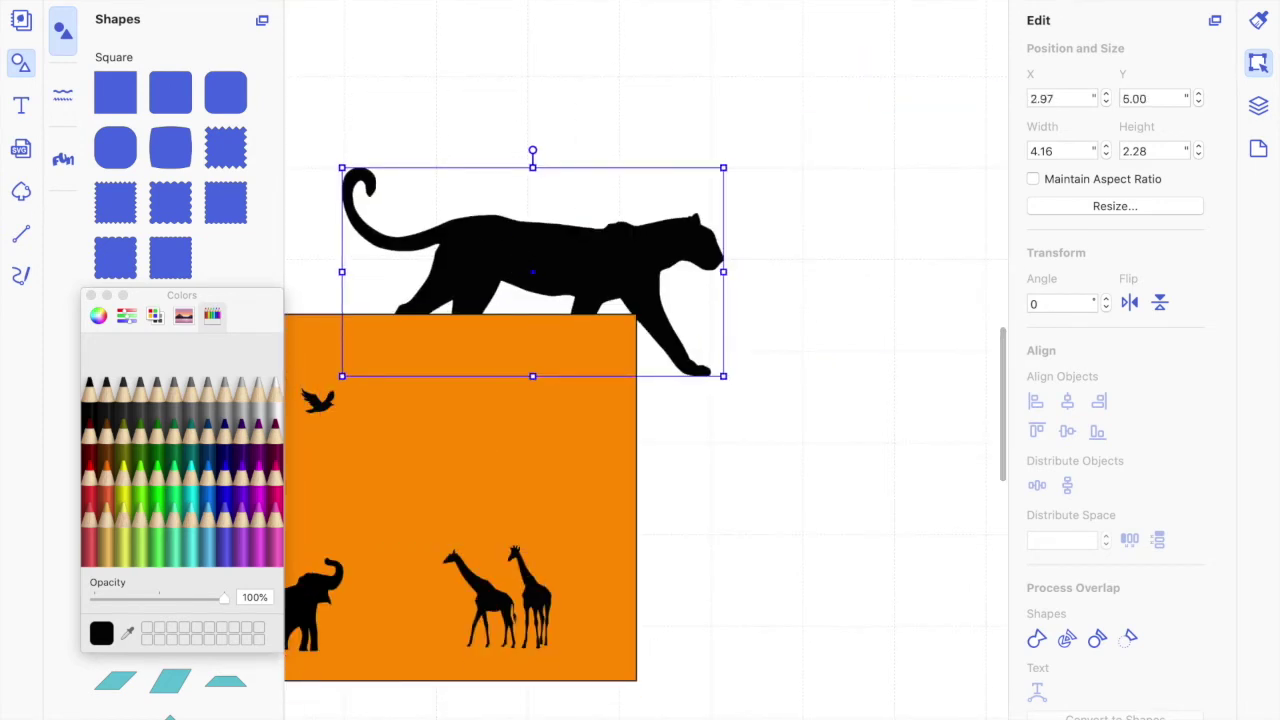
click(318, 2)
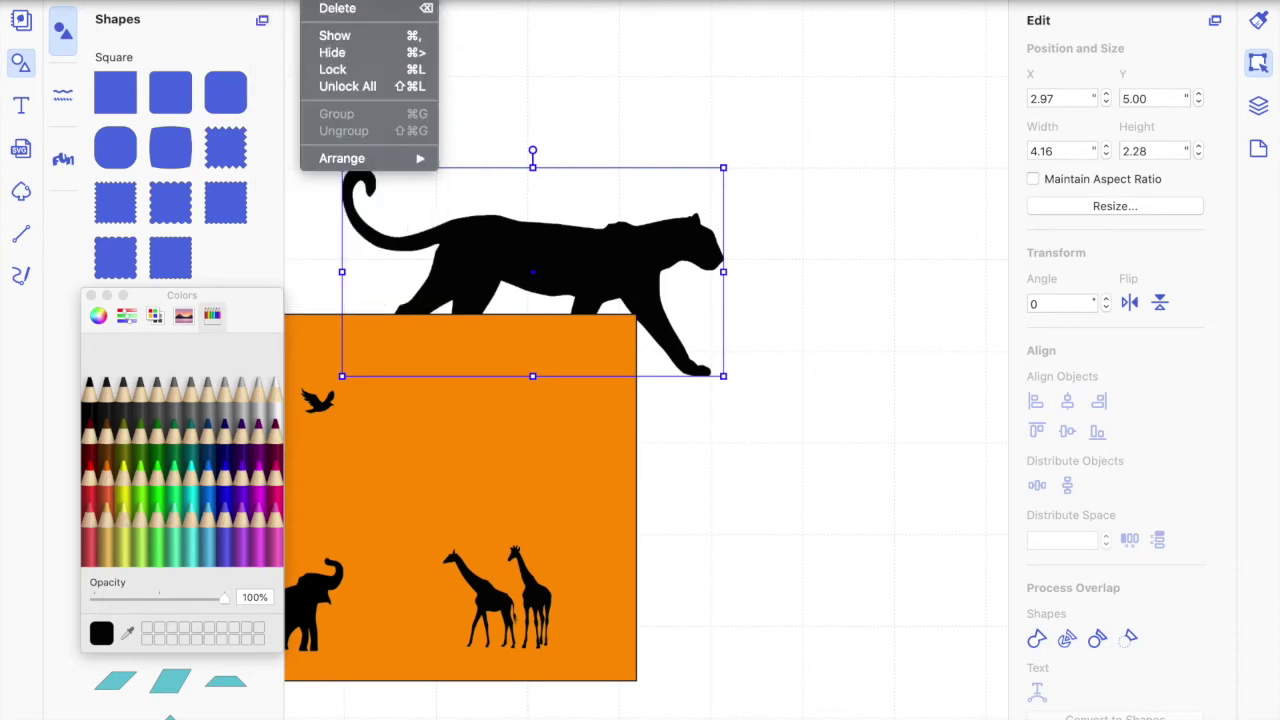
mouse_move(370, 162)
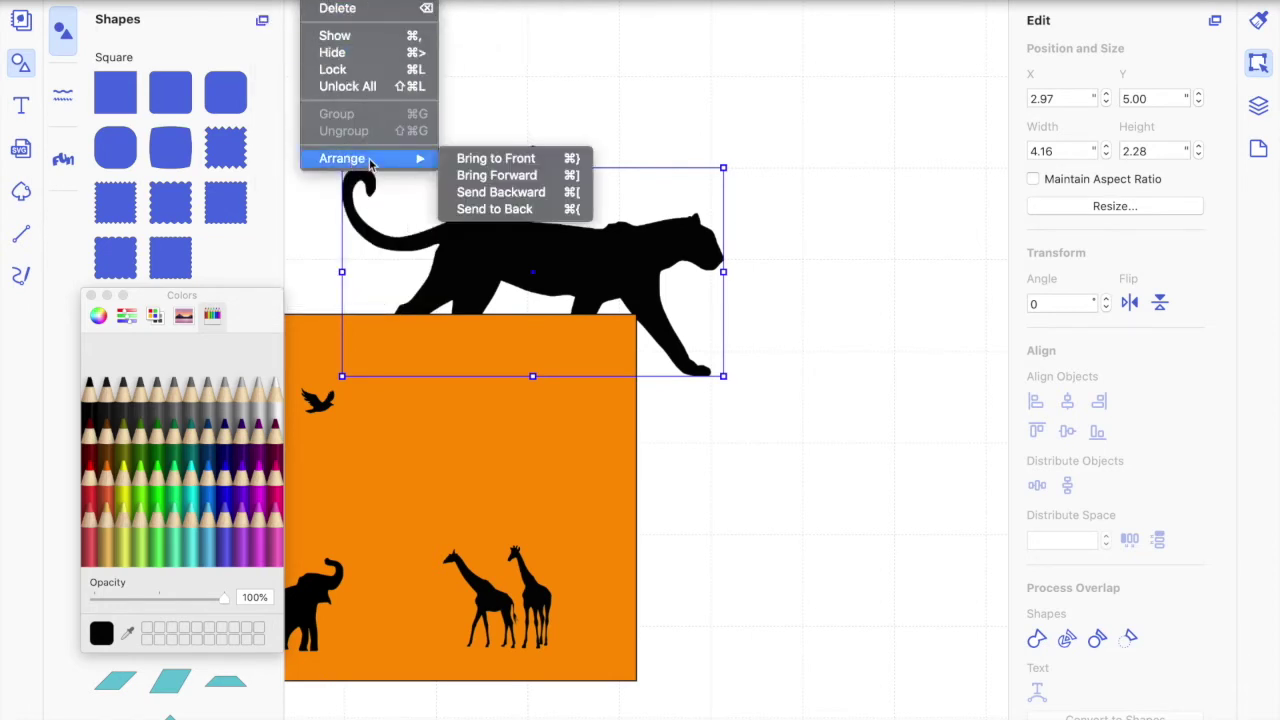
click(505, 158)
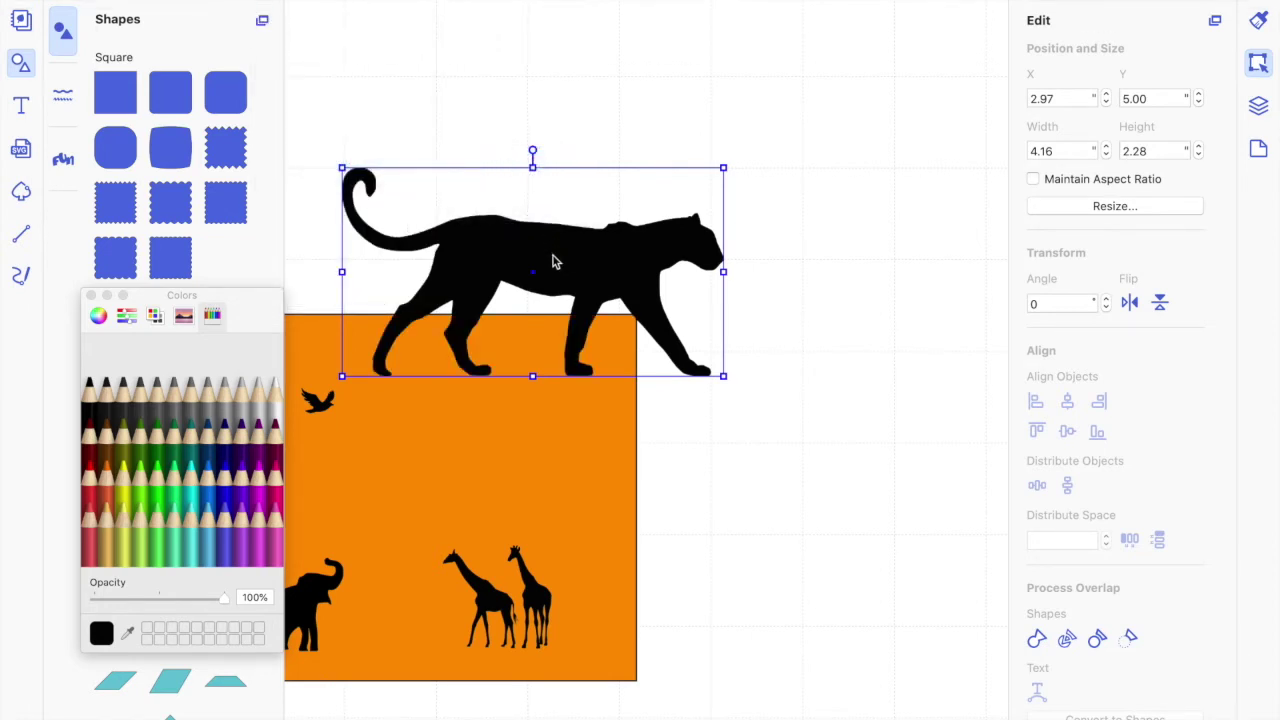
Move the panther further down over the orange rectangle and shrink it proportionally to a size similar to the other animals.
drag(563, 350, 573, 458)
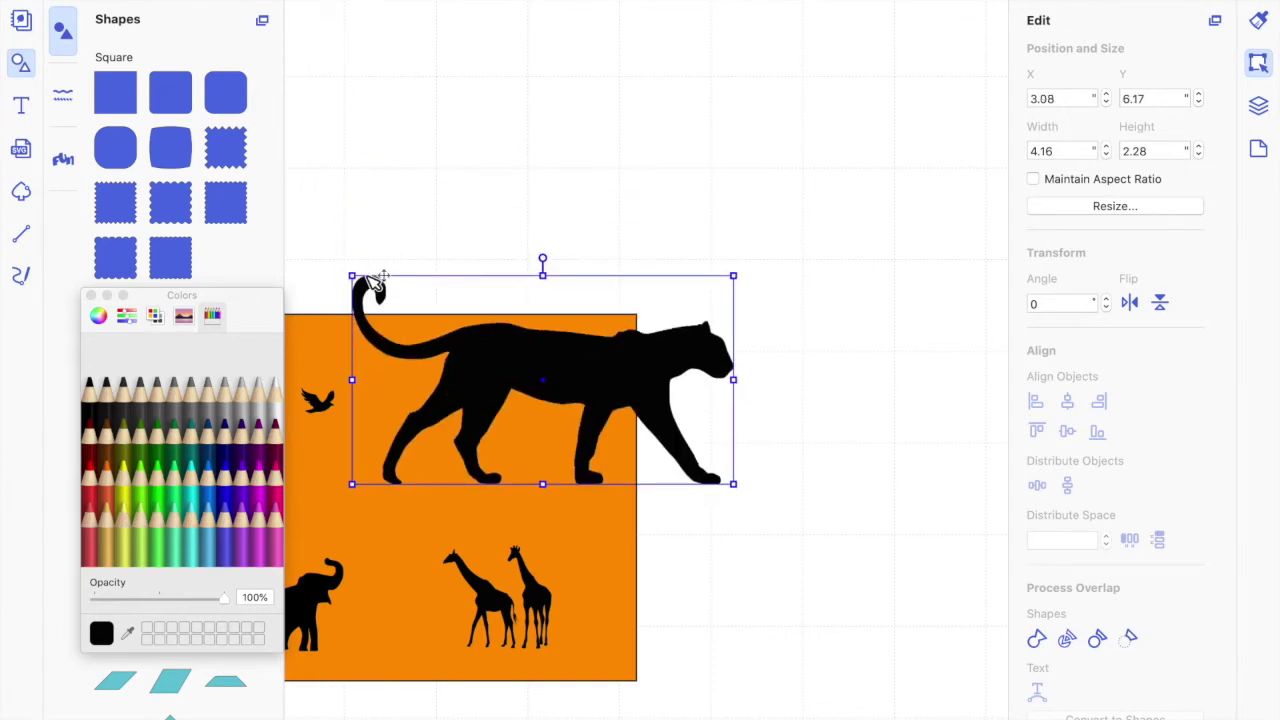
scroll(370, 285, left, 5)
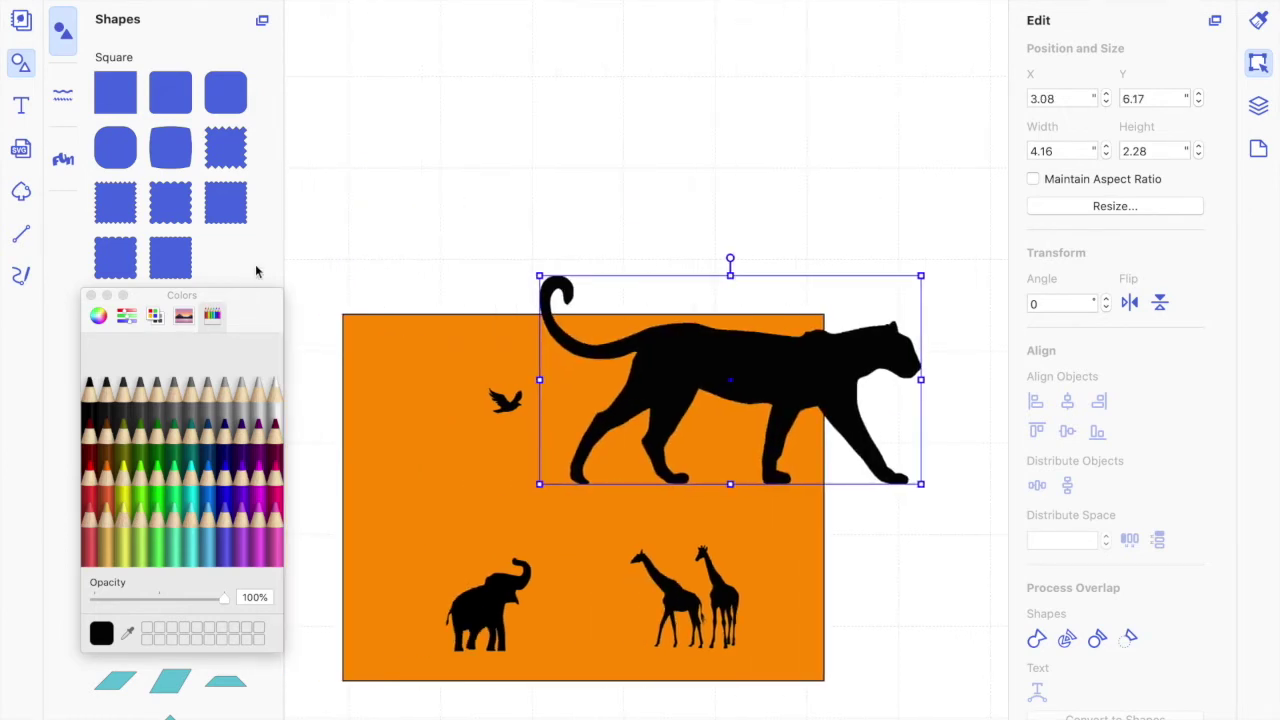
drag(566, 298, 778, 382)
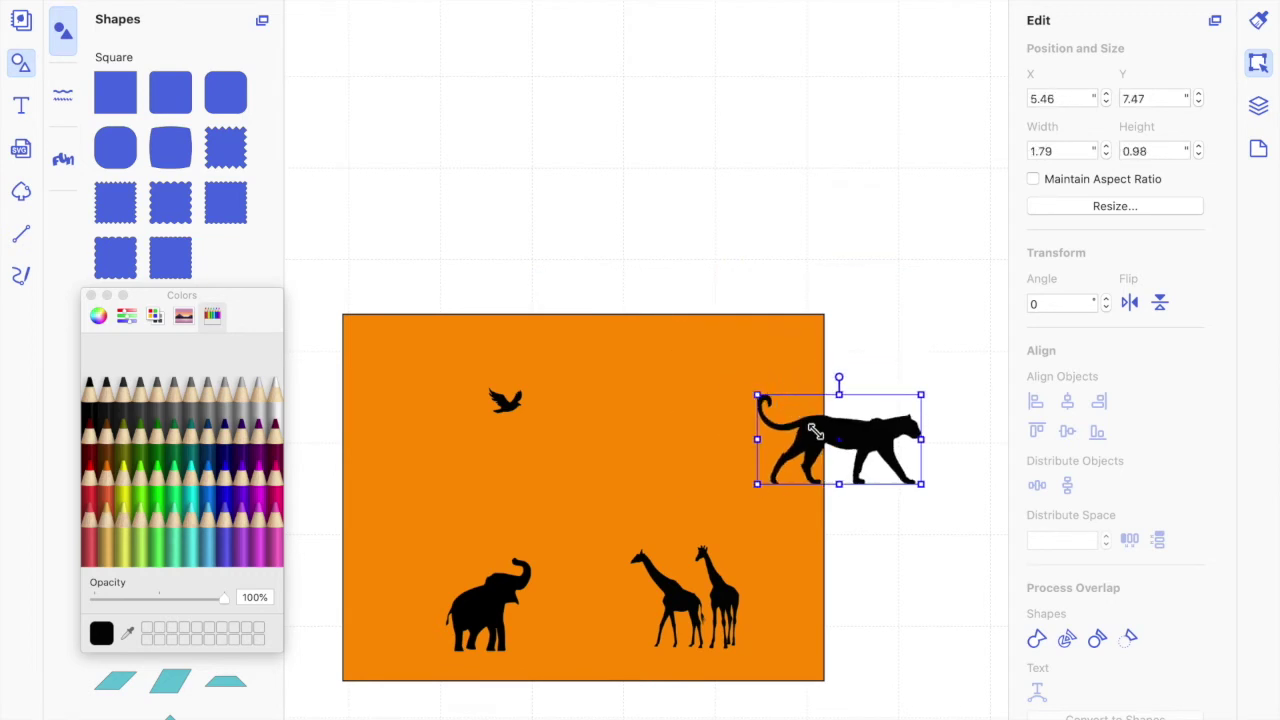
drag(815, 430, 850, 446)
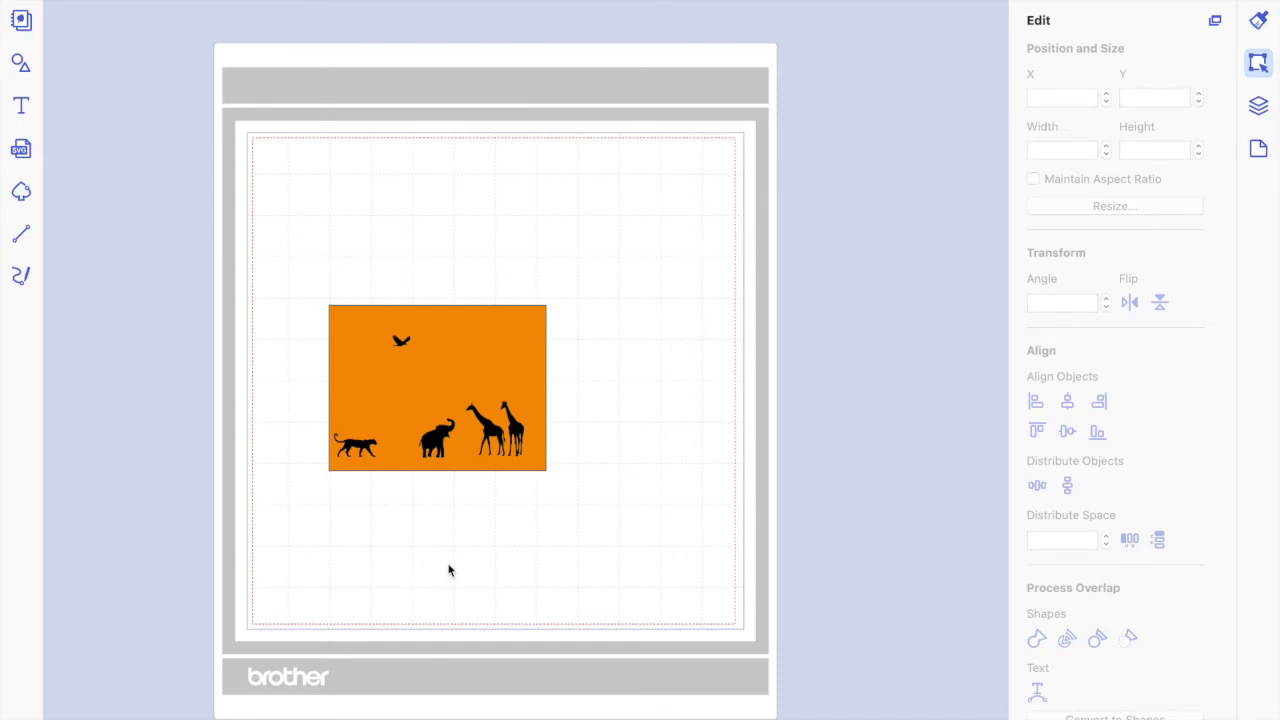
Resize the orange rectangle to 6 in wide and 6 in high.
scroll(455, 571, up, 5)
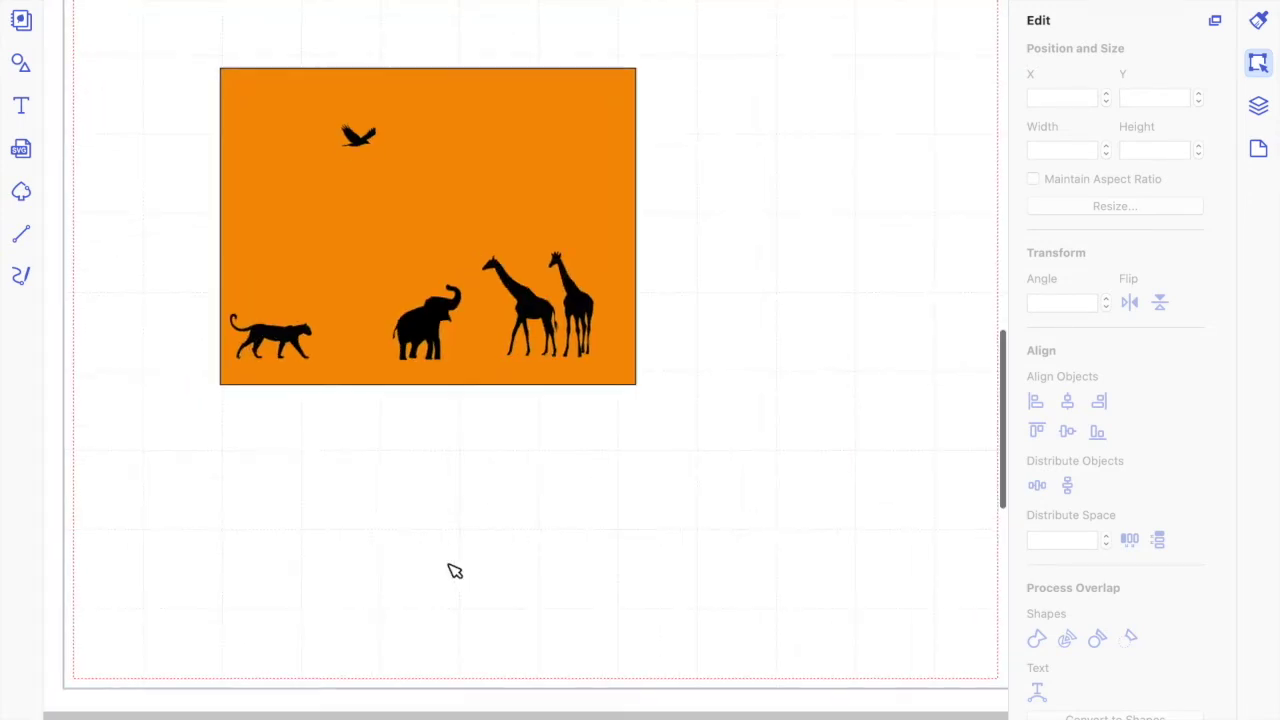
scroll(455, 571, up, 3)
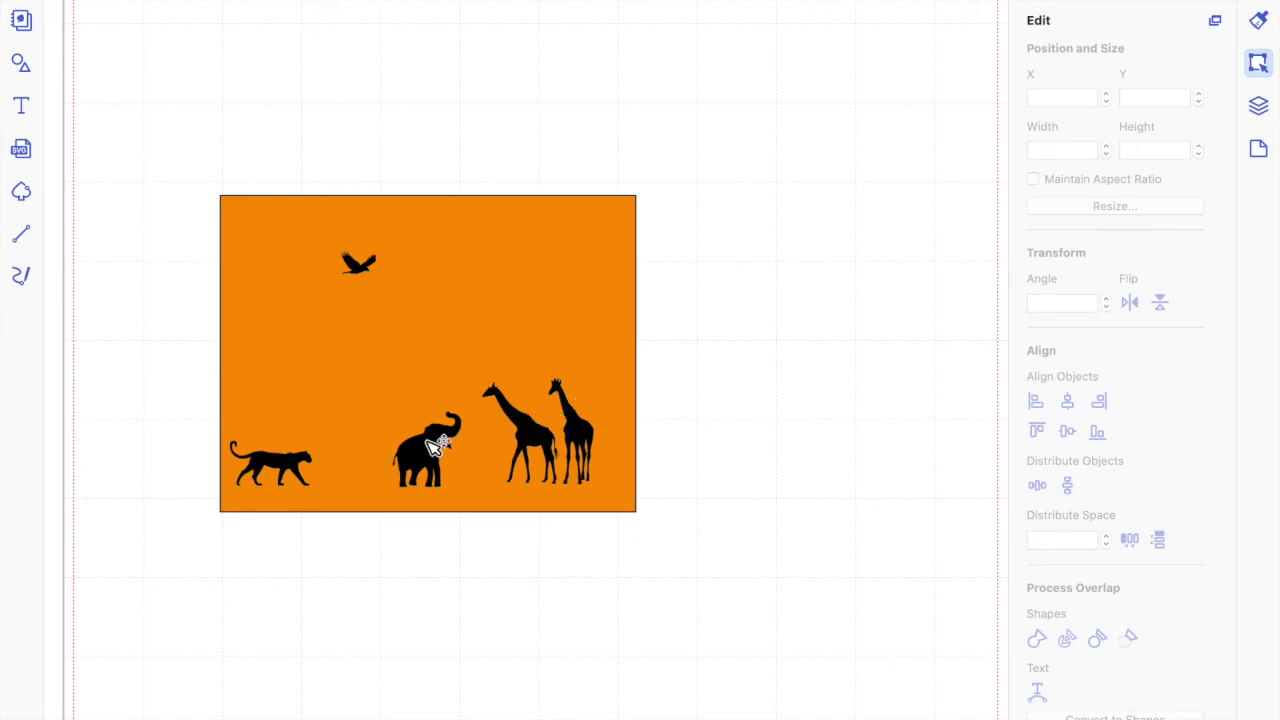
click(583, 249)
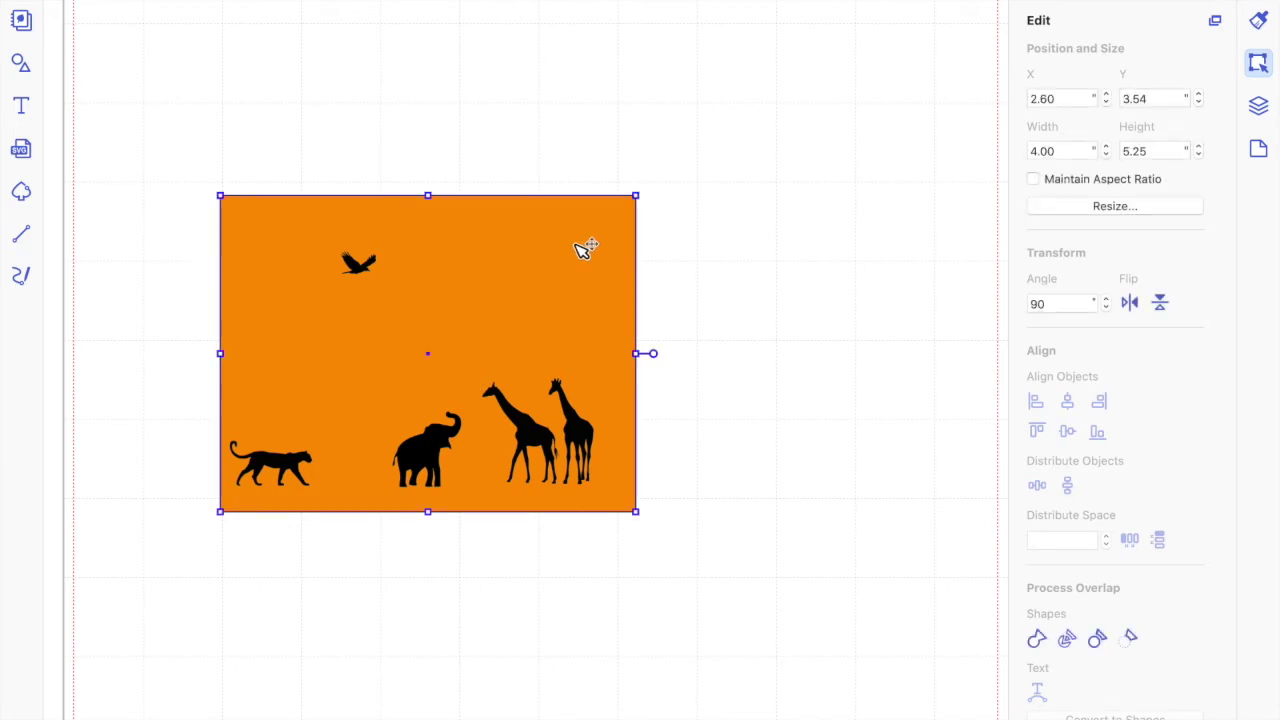
click(1073, 151)
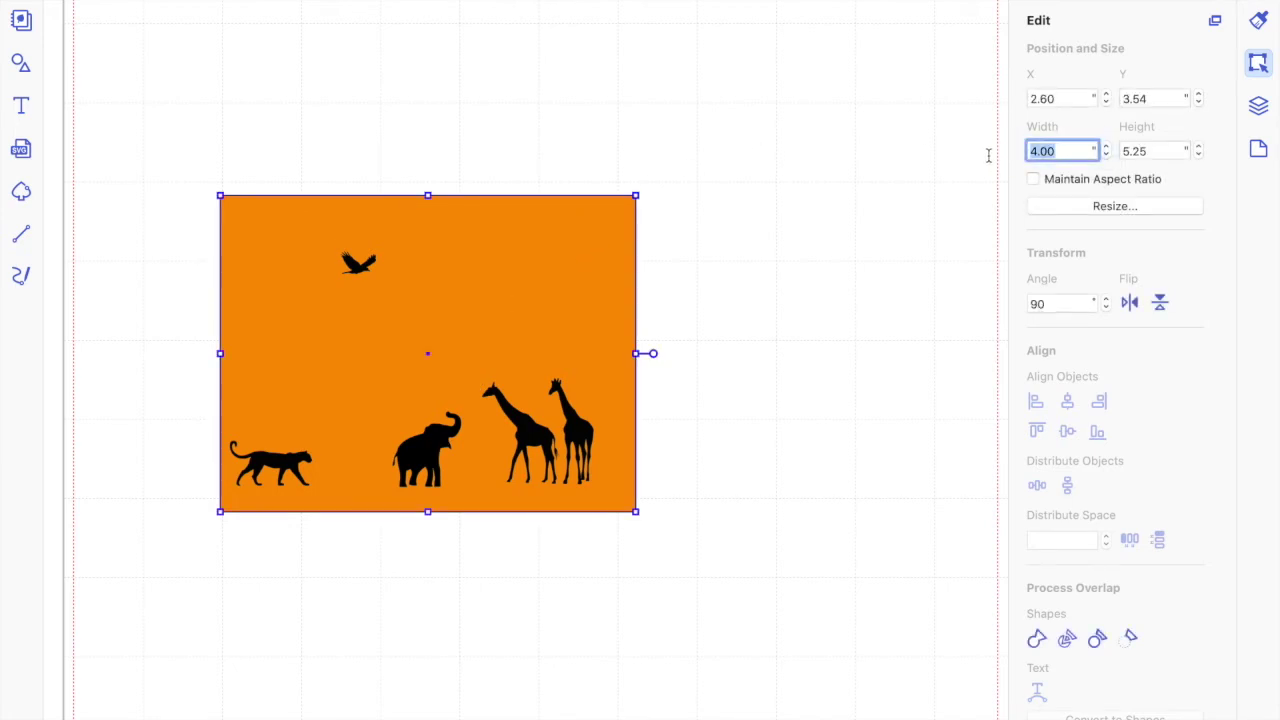
text(6)
key(Return)
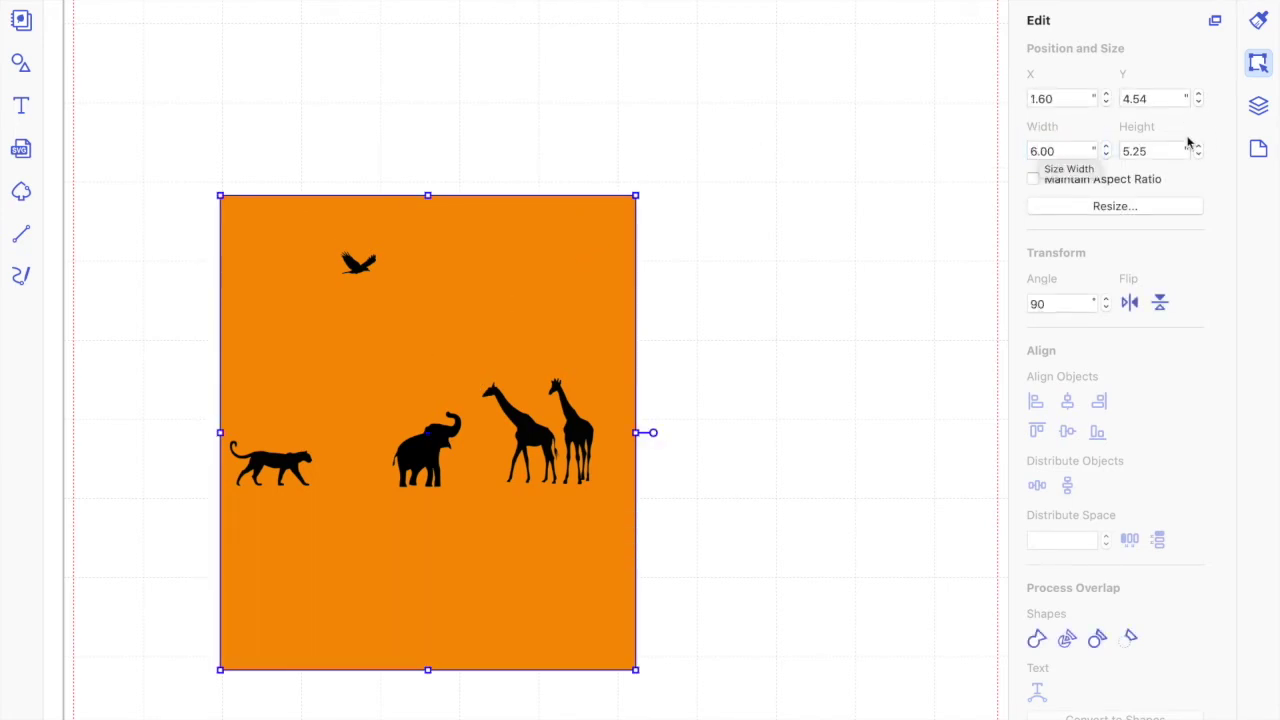
key(Tab)
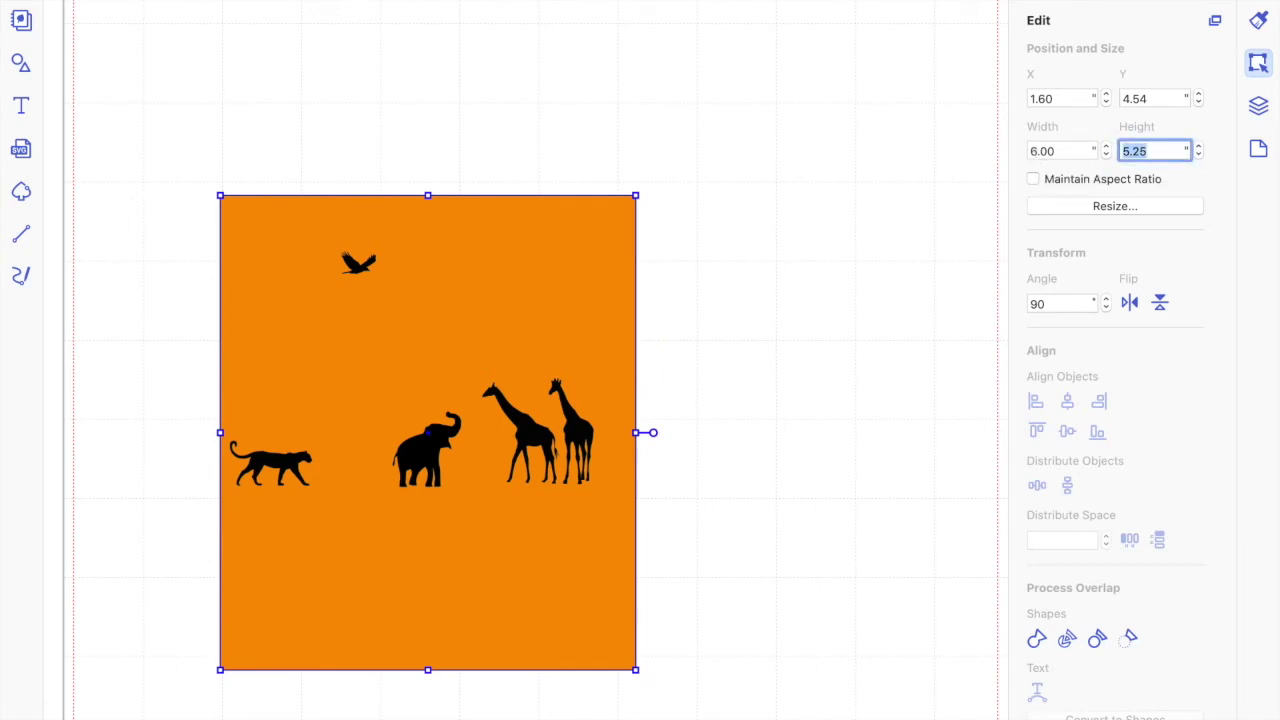
text(6)
key(Return)
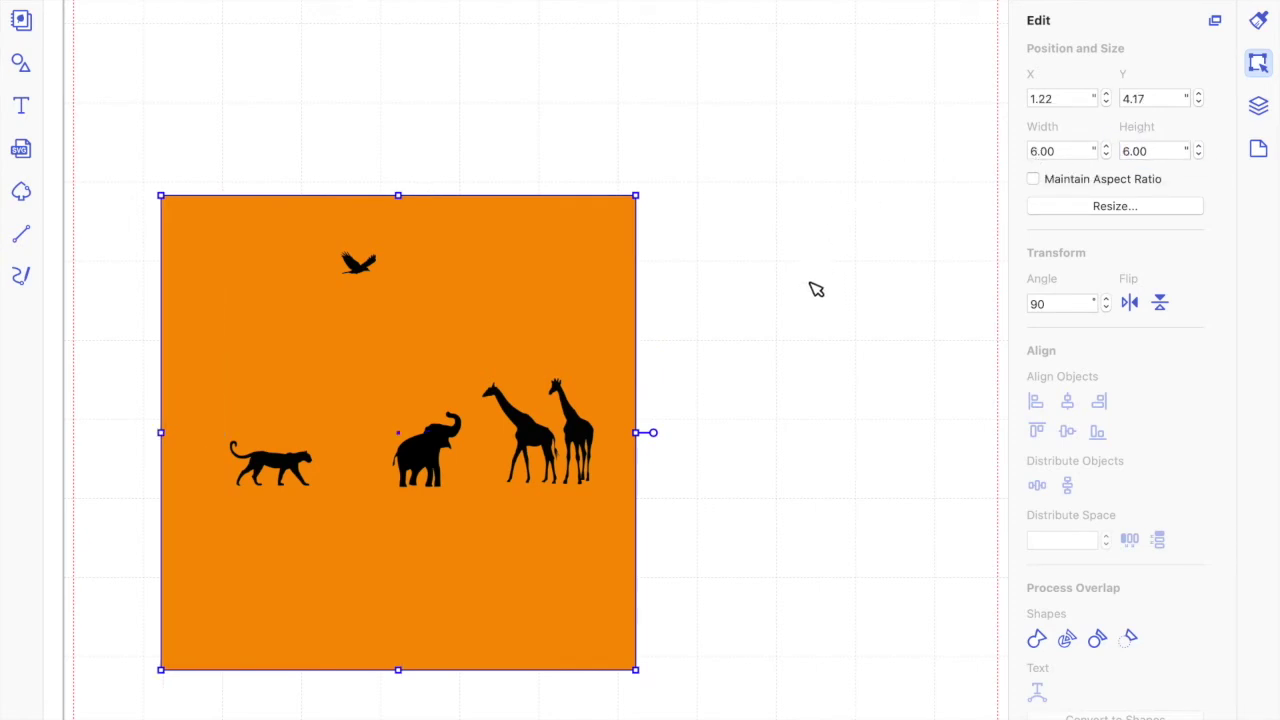
Spread out the animals on the orange square: panther, elephant and giraffes down its left side, the bird near its upper right corner.
drag(281, 462, 257, 248)
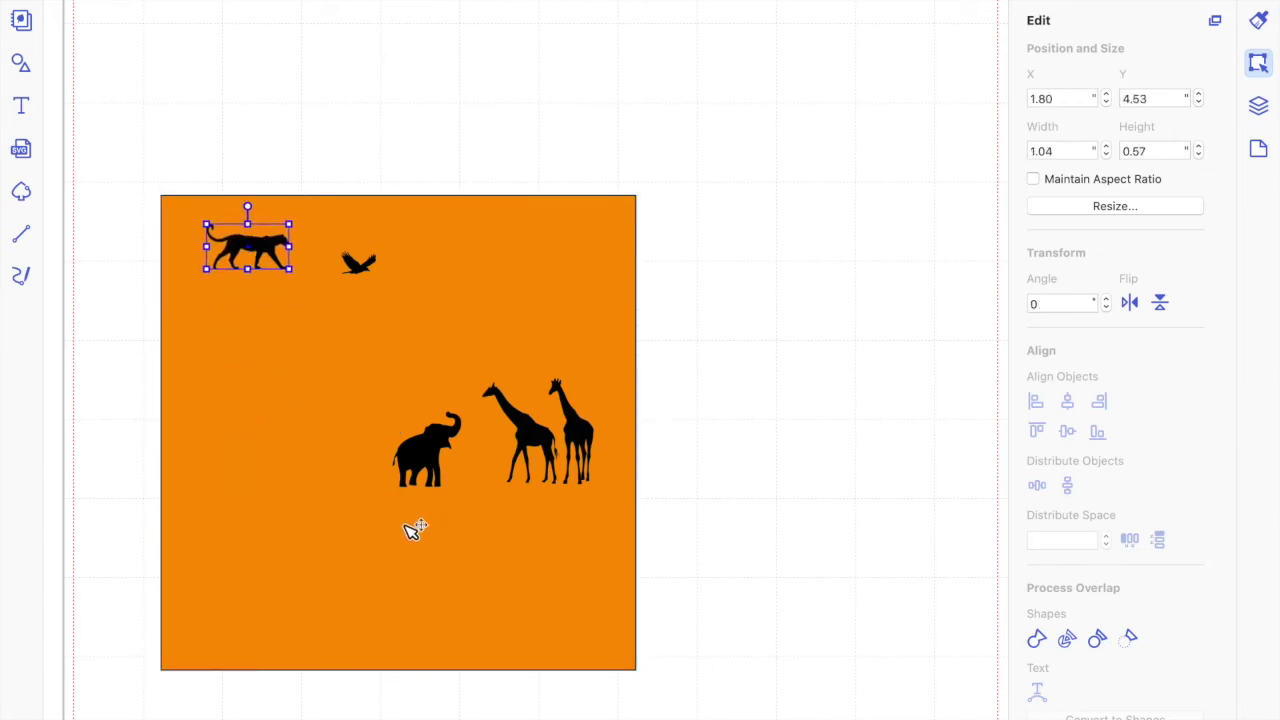
drag(429, 460, 262, 392)
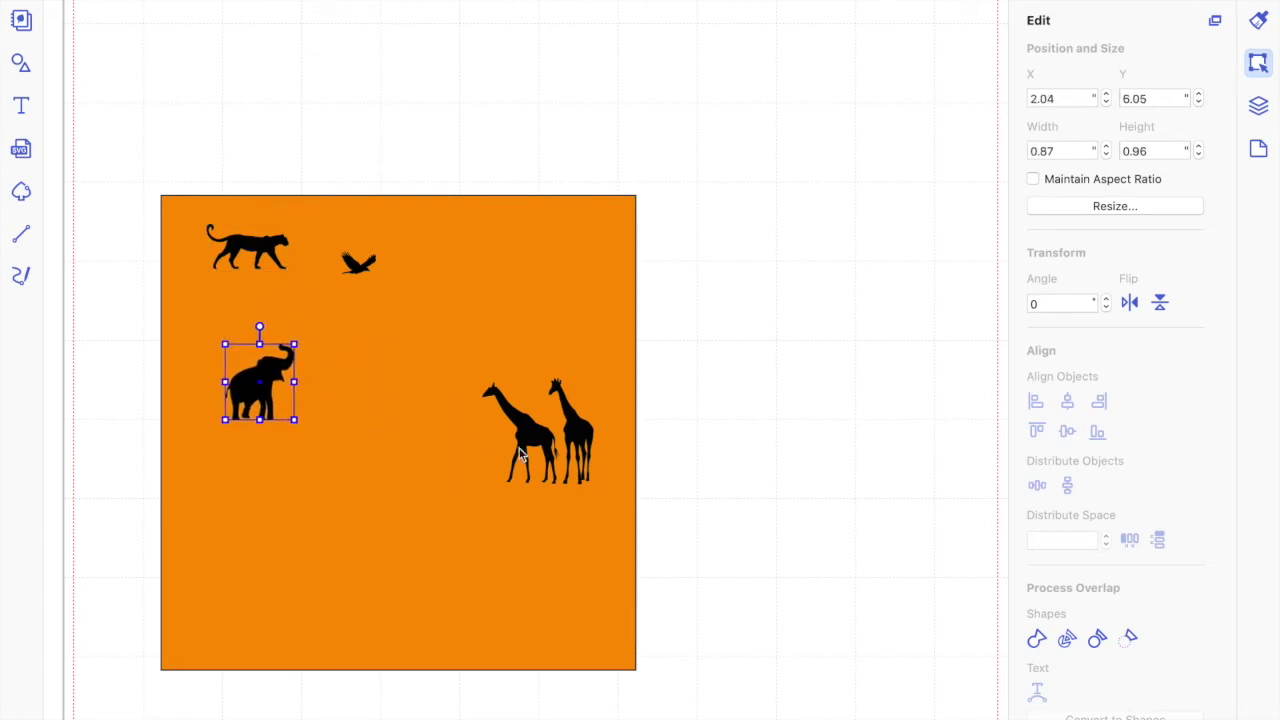
drag(549, 446, 279, 549)
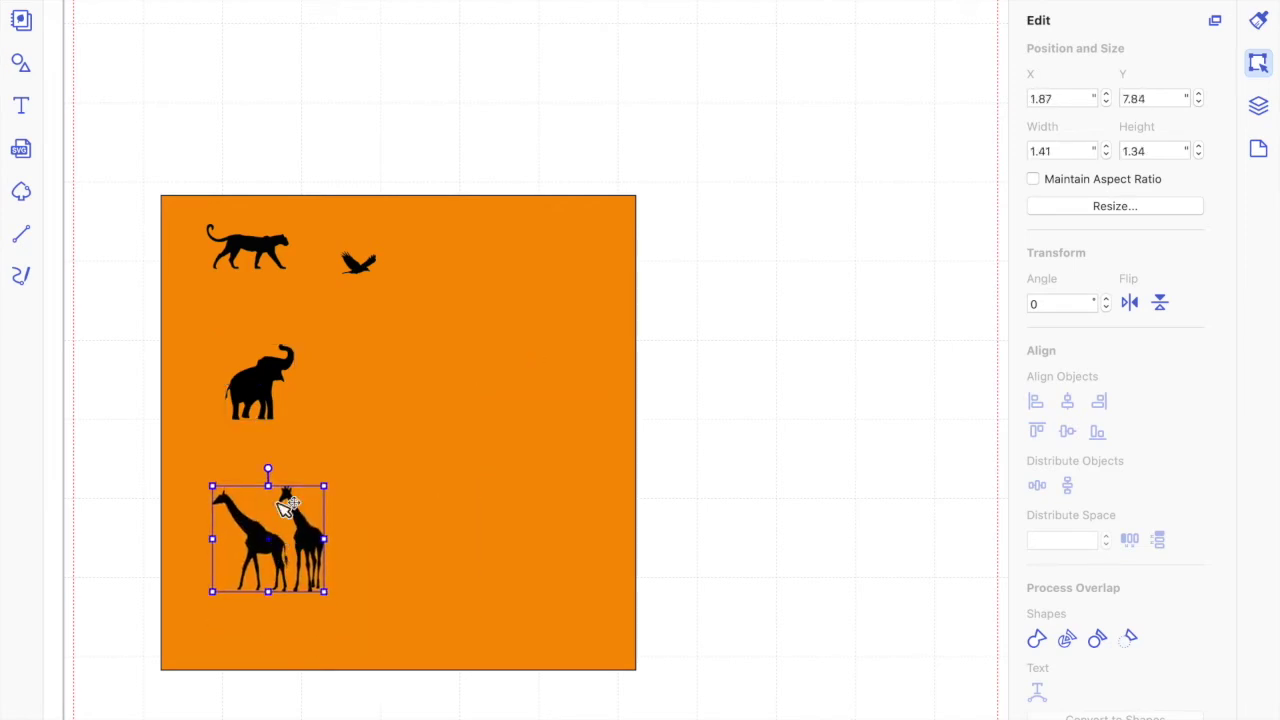
drag(367, 266, 580, 258)
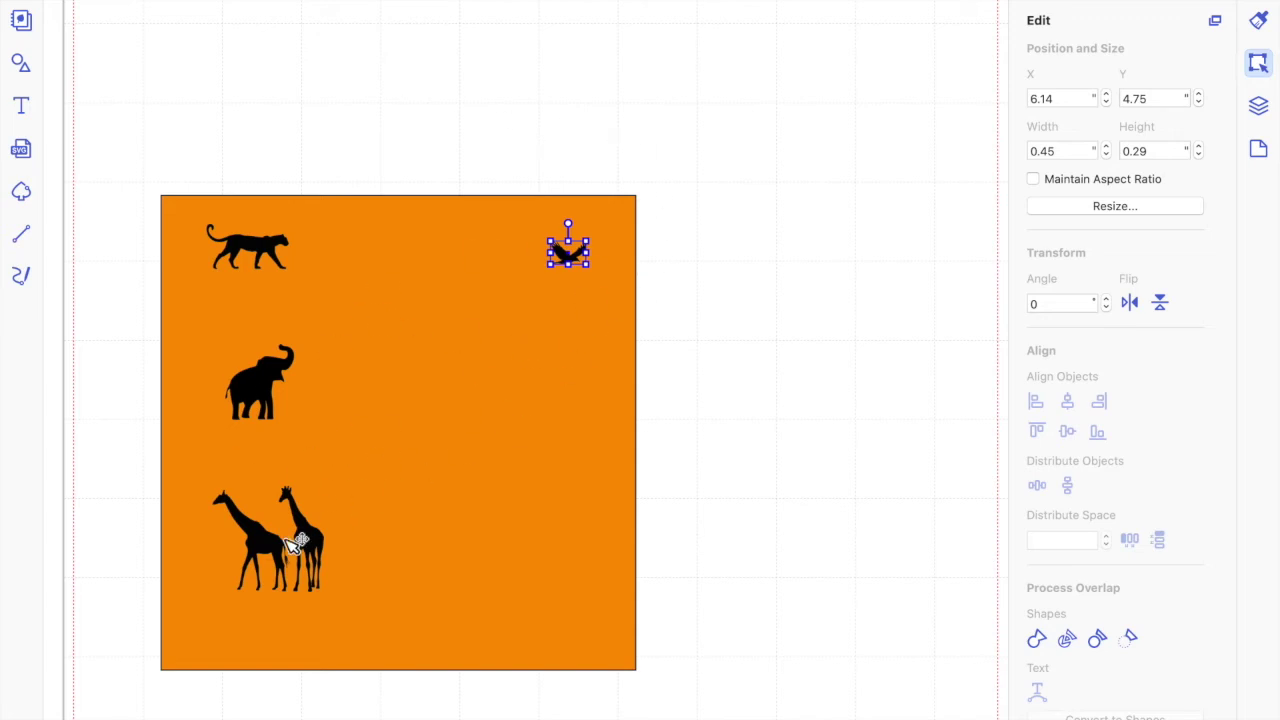
Import the SVG file crow 2.svg from the Themed stencils folder.
click(21, 148)
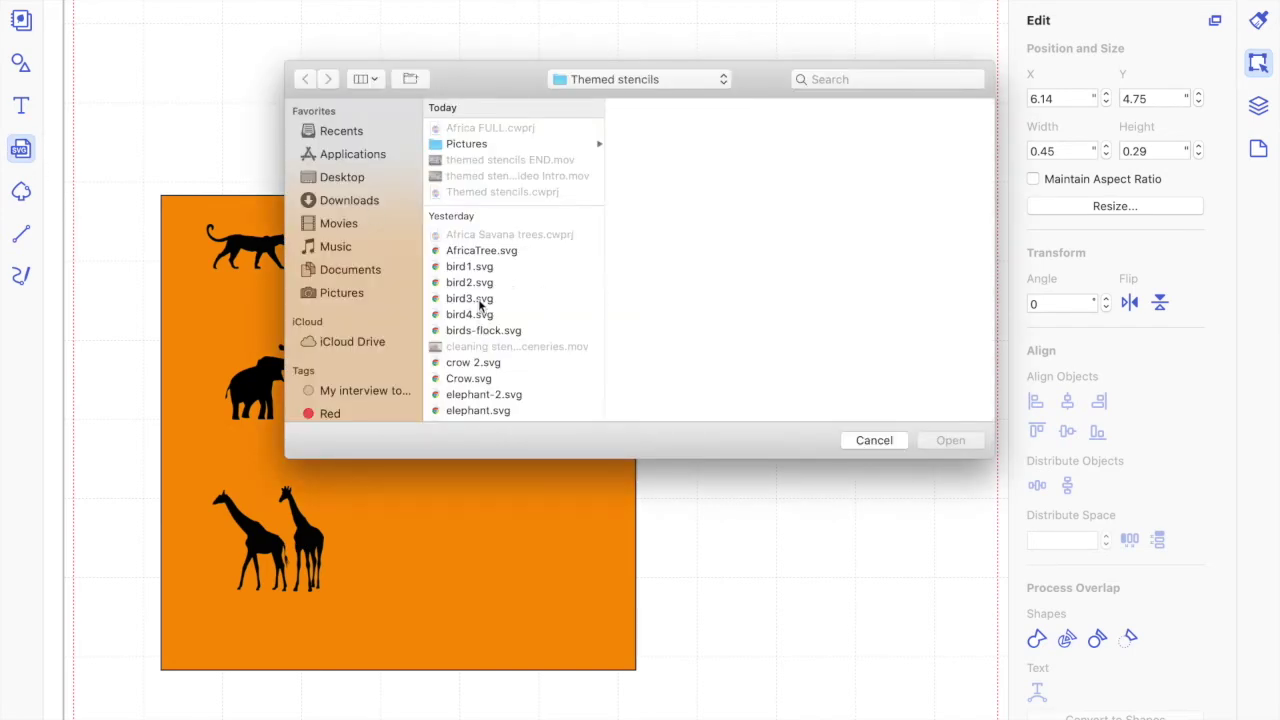
scroll(467, 396, down, 2)
click(475, 336)
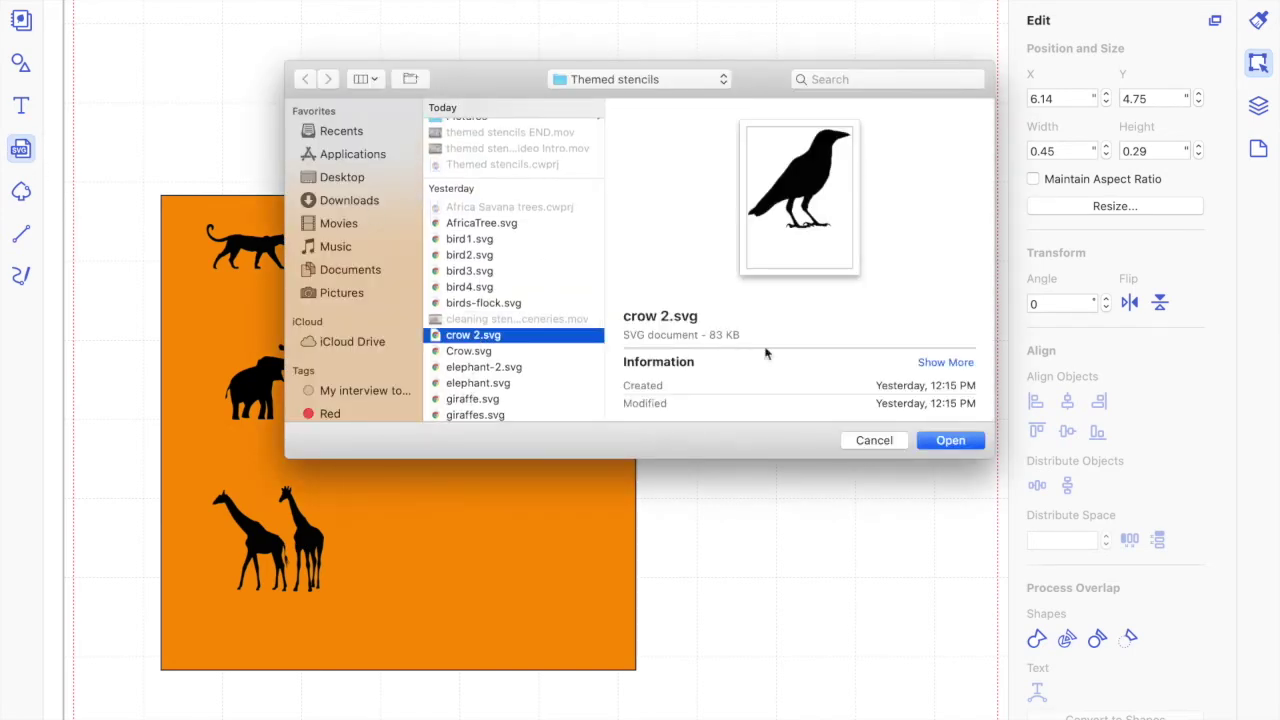
click(948, 440)
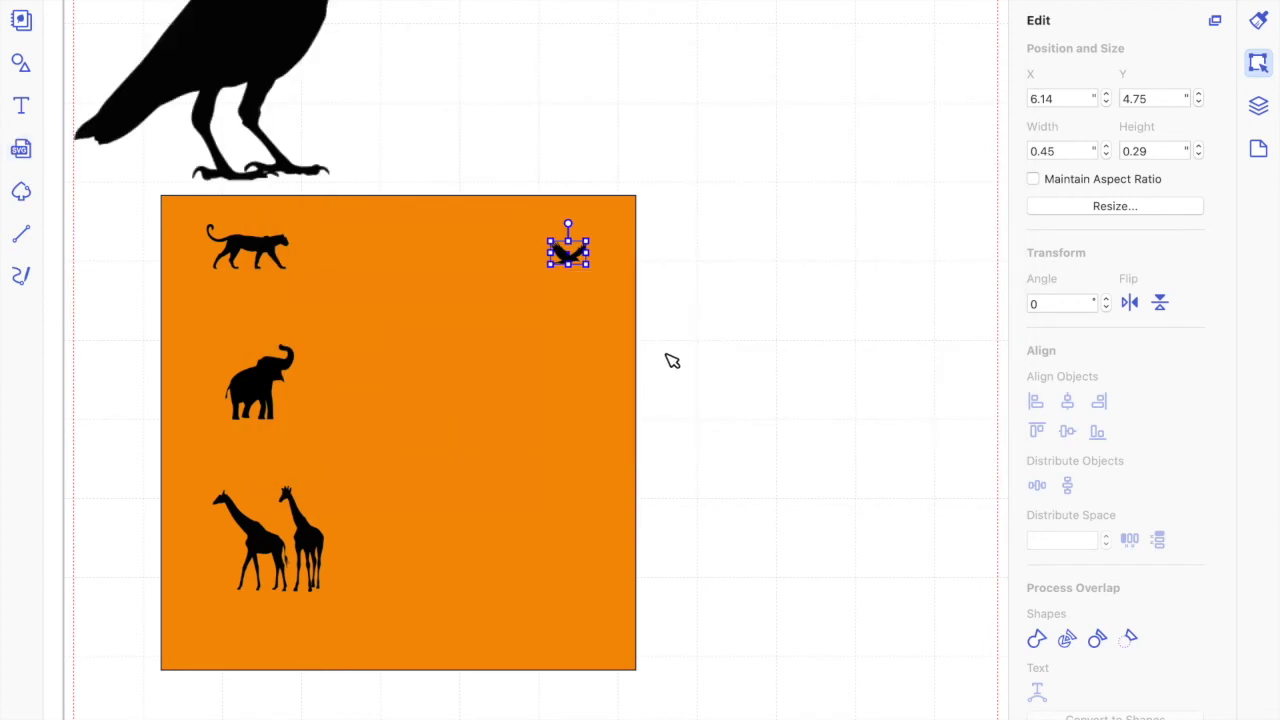
Move the filled crow onto the orange square and delete the leftover crow outline at its original position.
drag(225, 66, 520, 415)
click(241, 67)
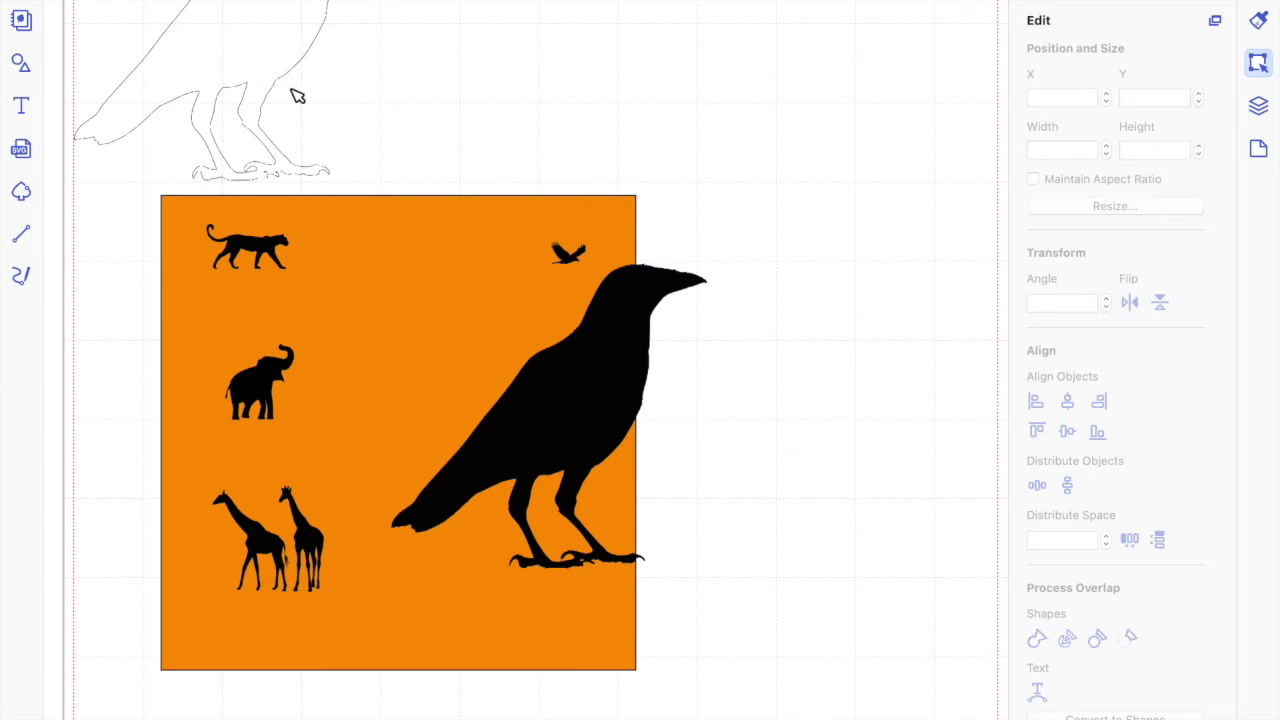
click(229, 85)
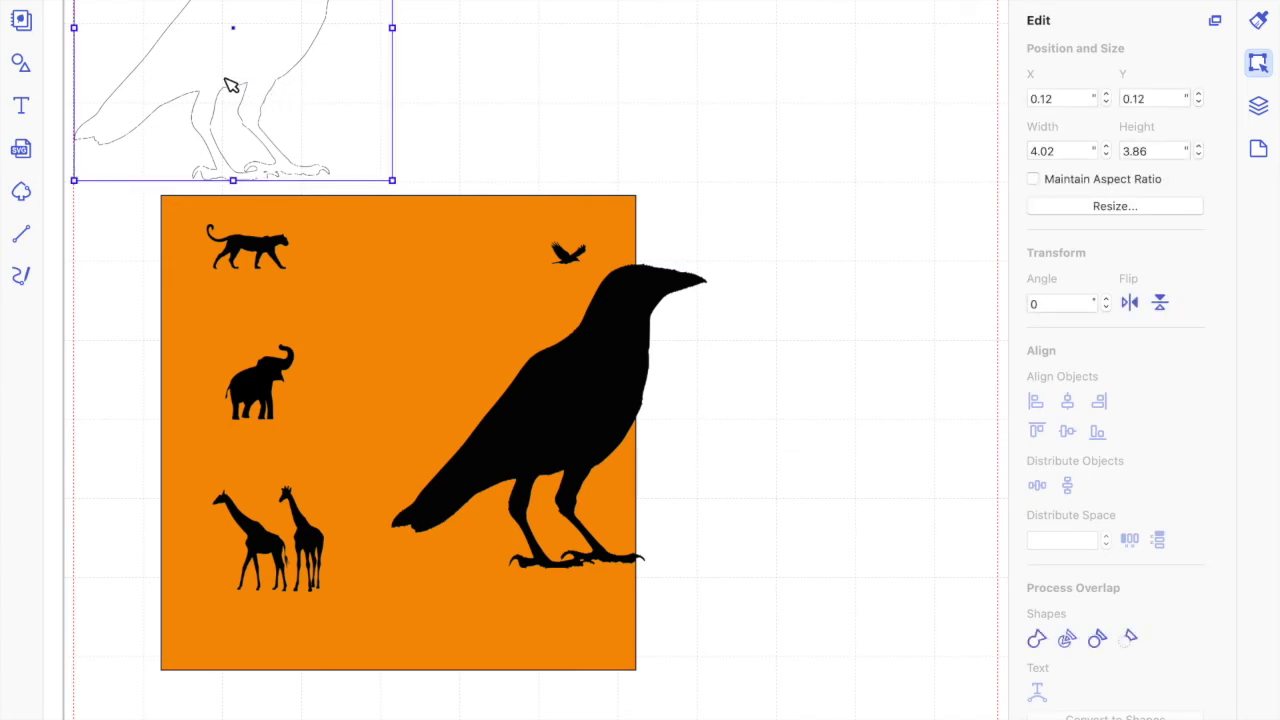
key(Delete)
Shrink the crow to about 1.48 by 1.43 in, place it right of the elephant, and move the giraffes to the square's lower middle.
click(600, 409)
drag(672, 310, 500, 504)
drag(500, 449, 507, 368)
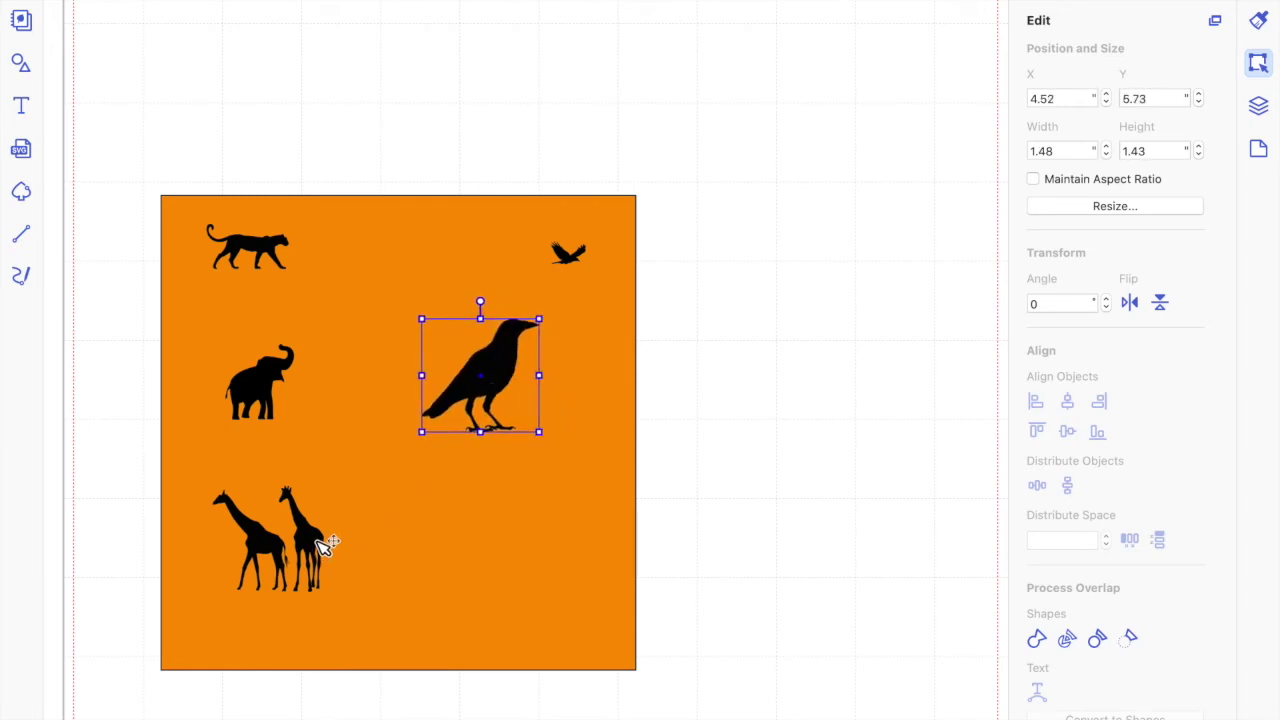
drag(322, 548, 455, 565)
click(873, 213)
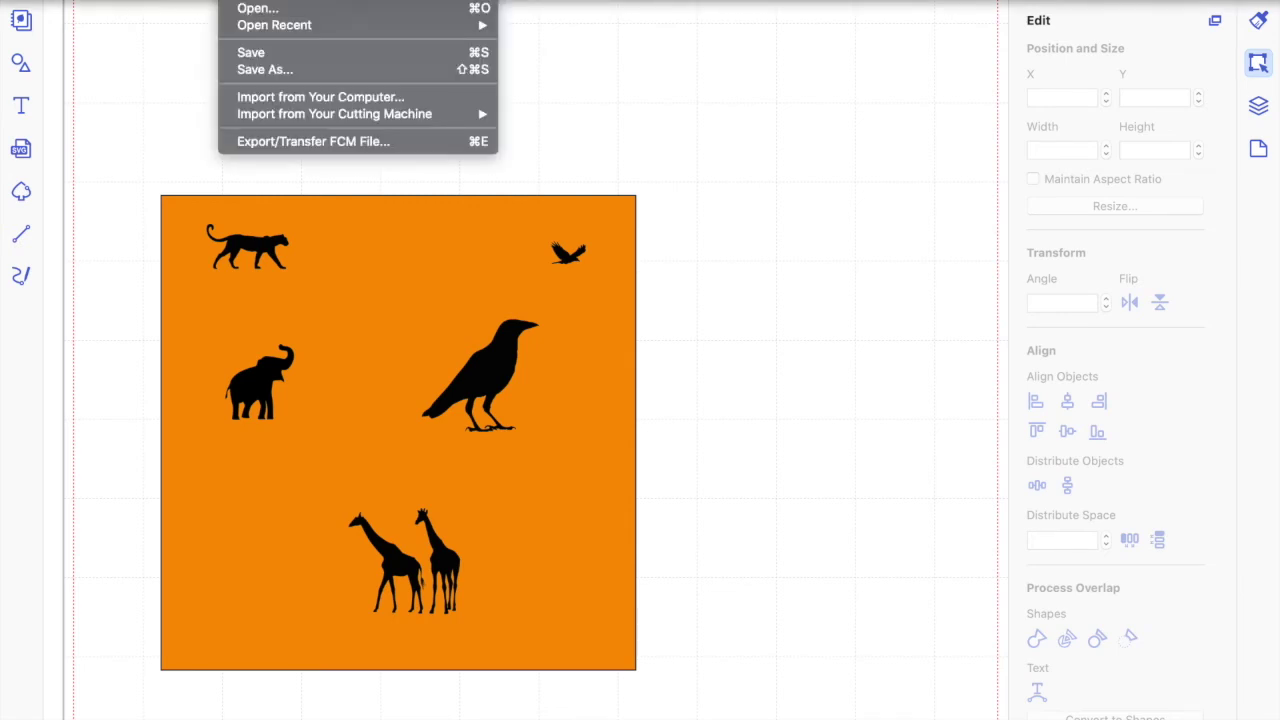
Transfer the design as an FCM file via the Internet to the registered cutting machine and dismiss the confirmation.
click(297, 144)
click(839, 433)
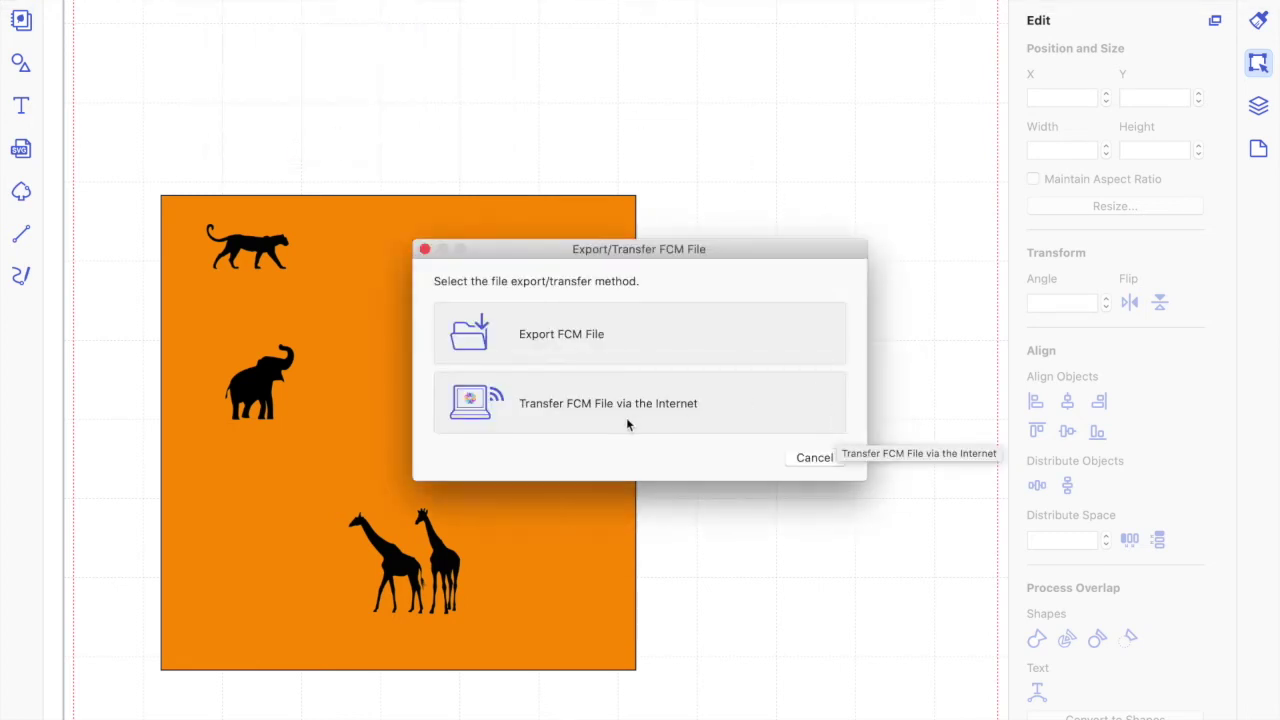
click(620, 418)
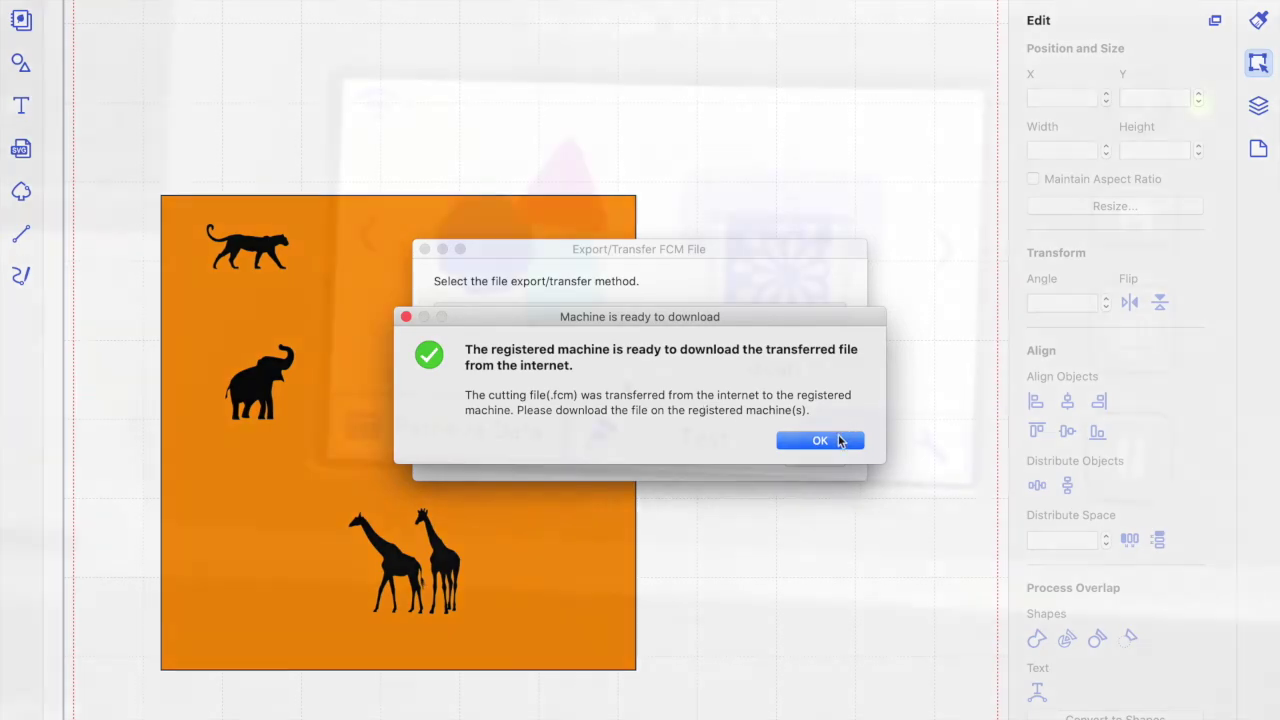
click(843, 440)
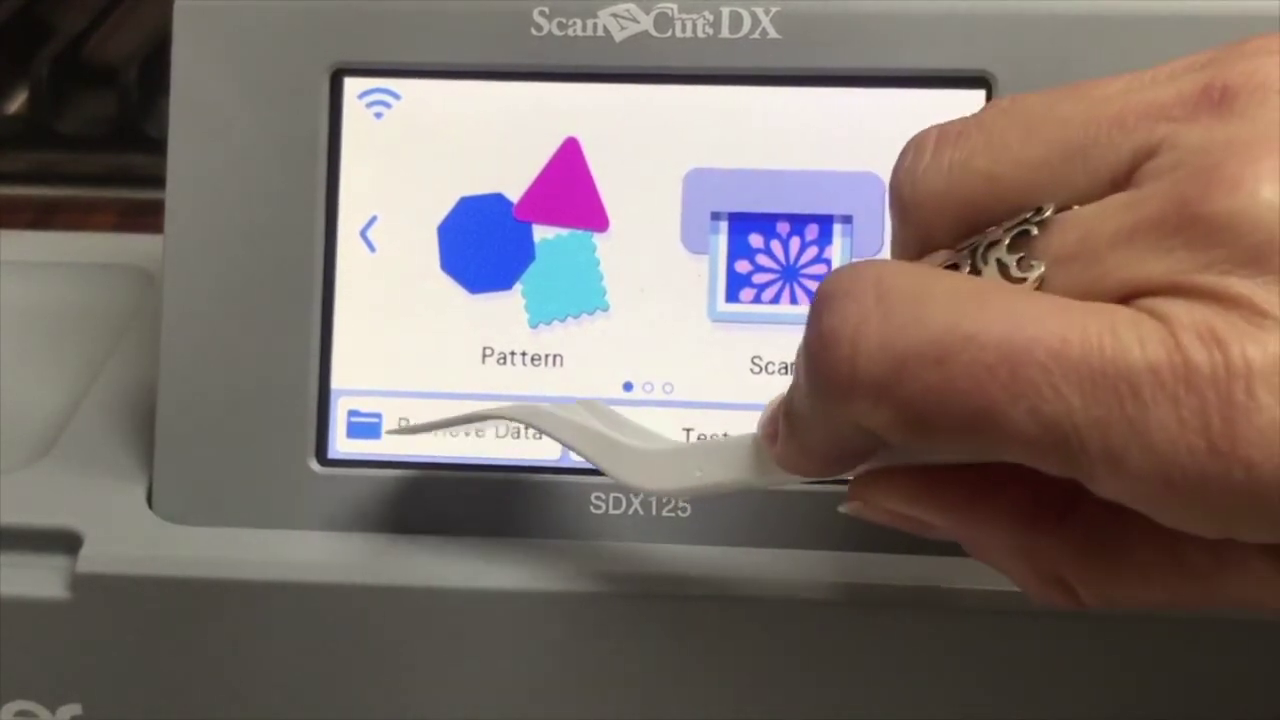
click(440, 429)
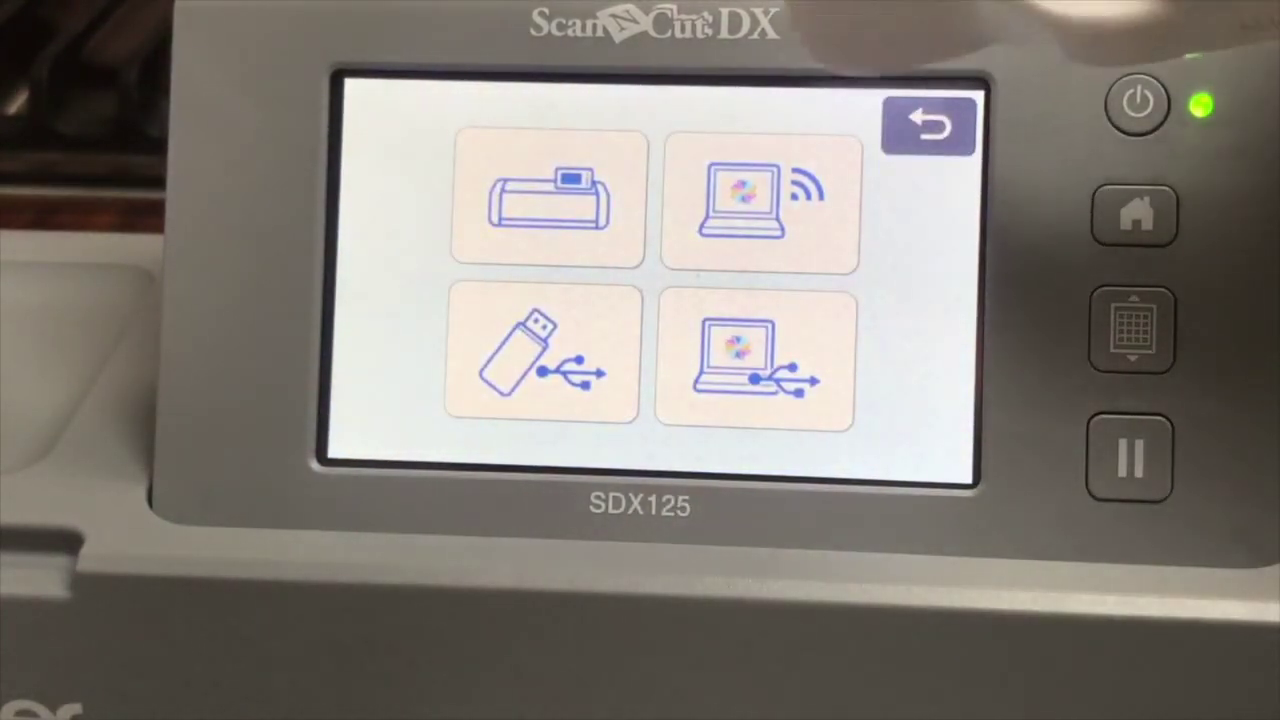
click(730, 150)
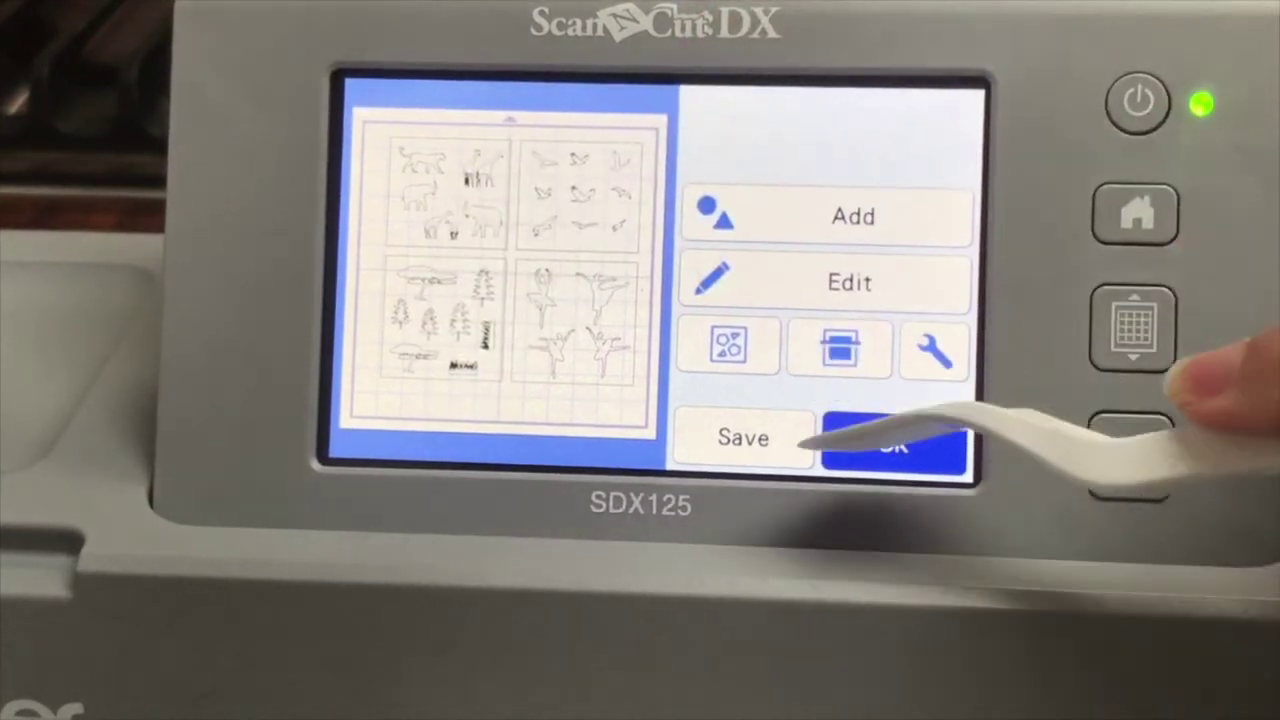
click(893, 445)
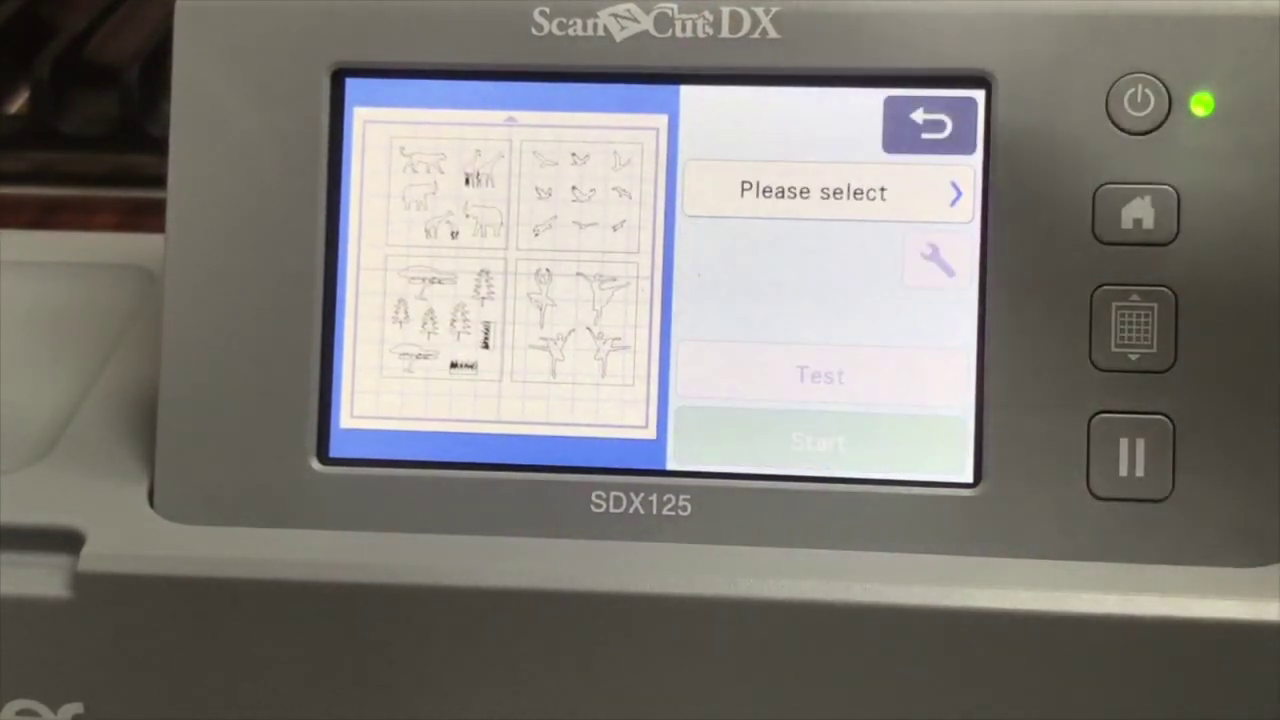
click(930, 124)
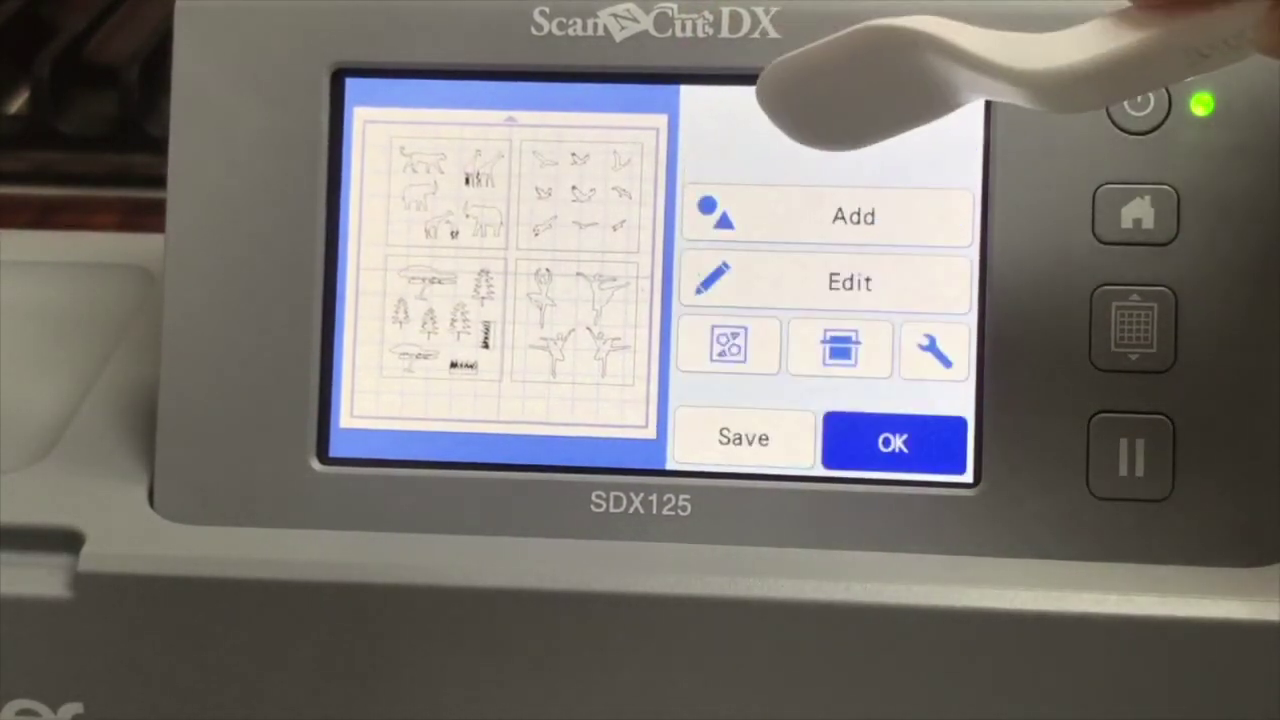
click(800, 282)
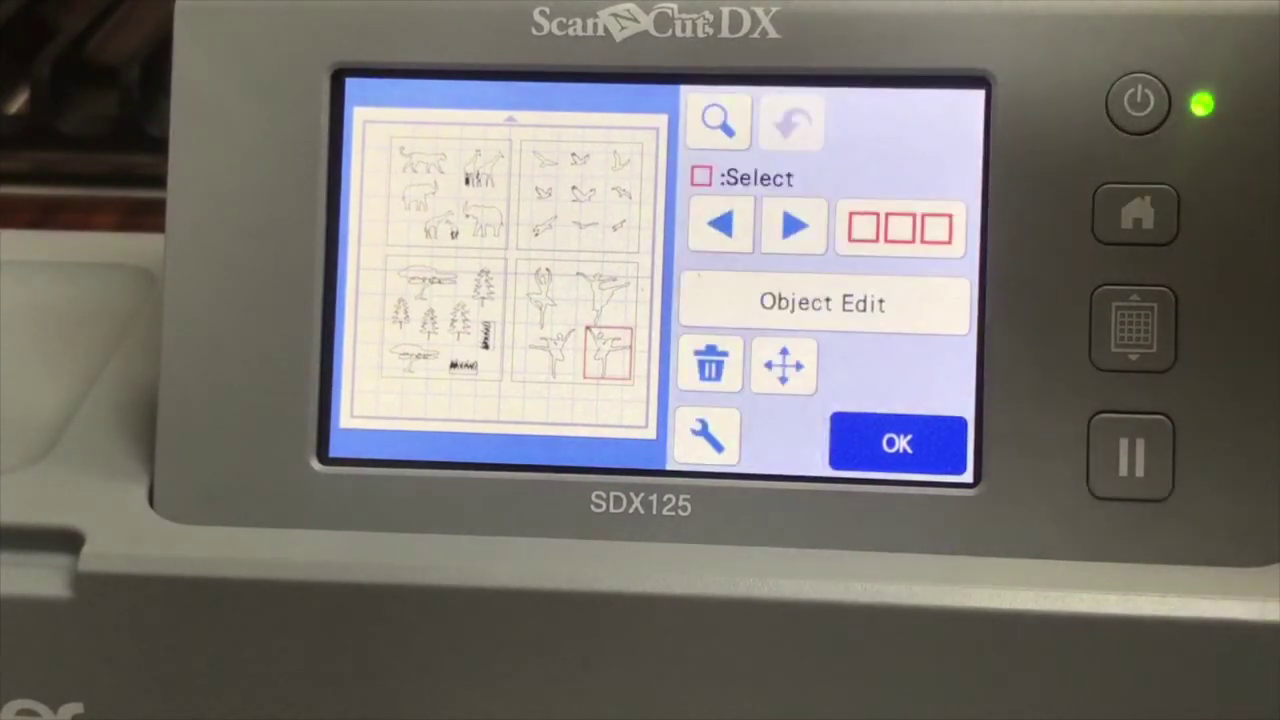
click(718, 120)
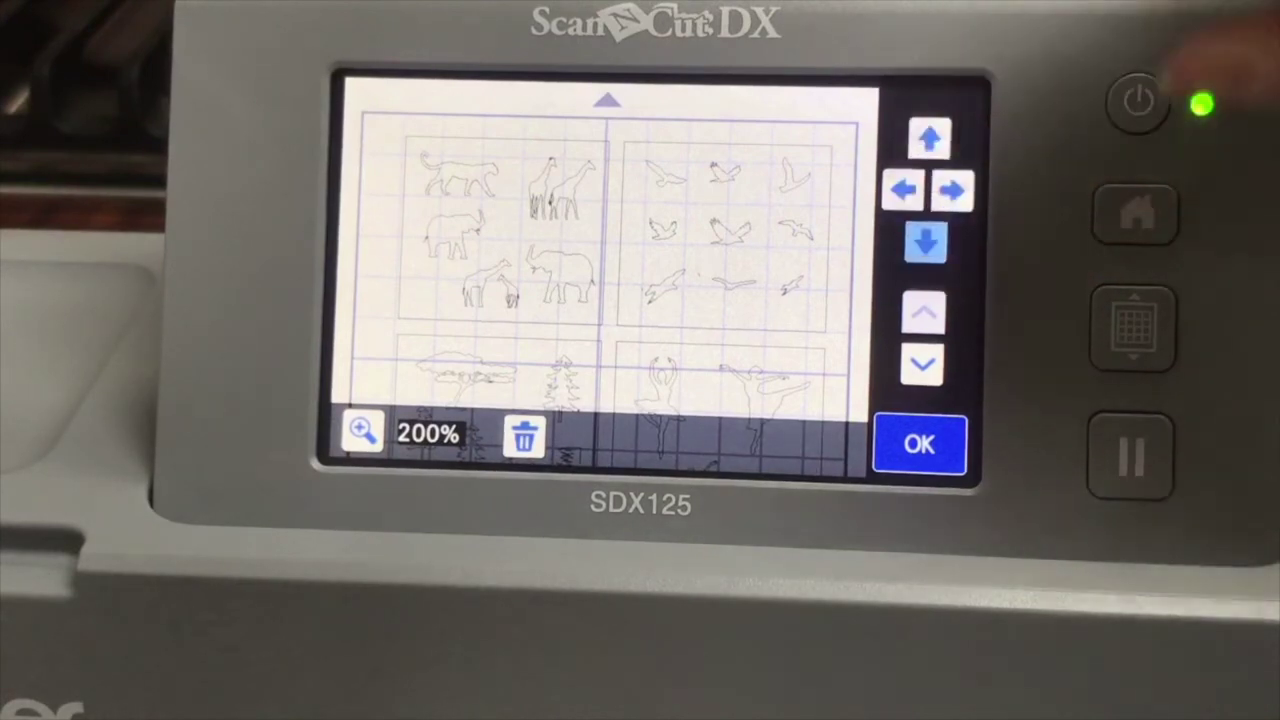
click(924, 358)
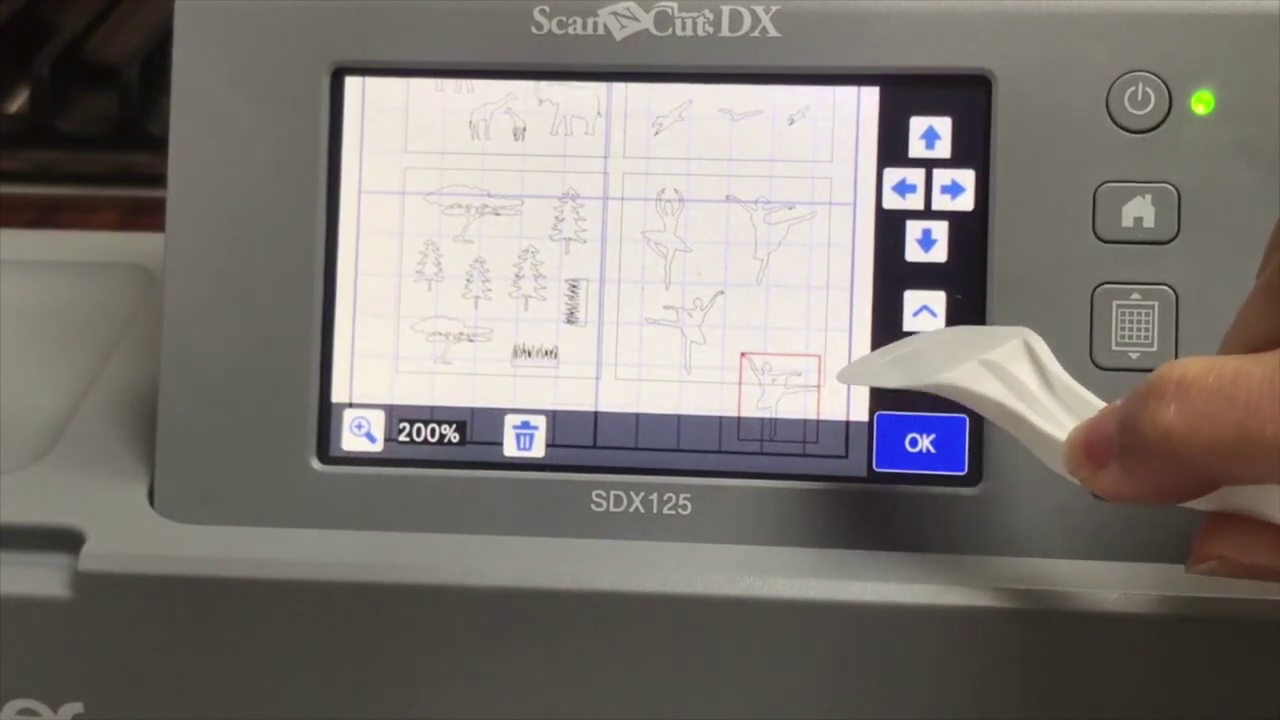
click(924, 358)
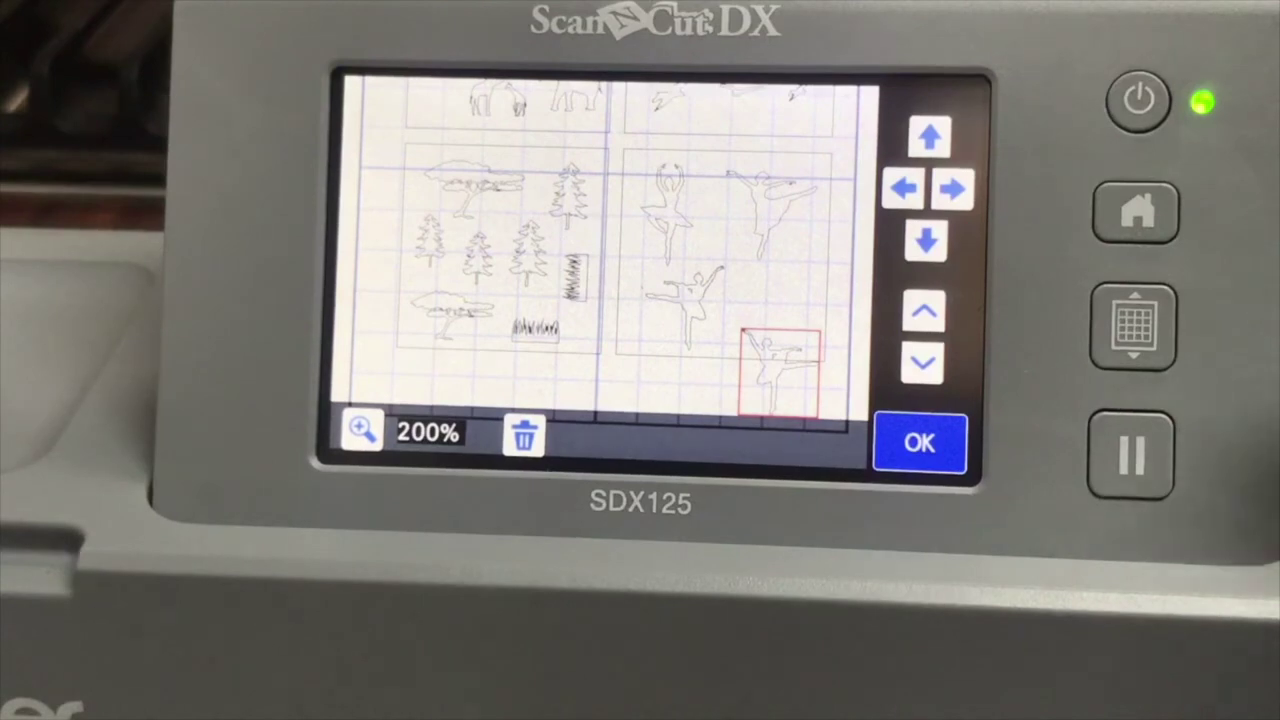
click(910, 440)
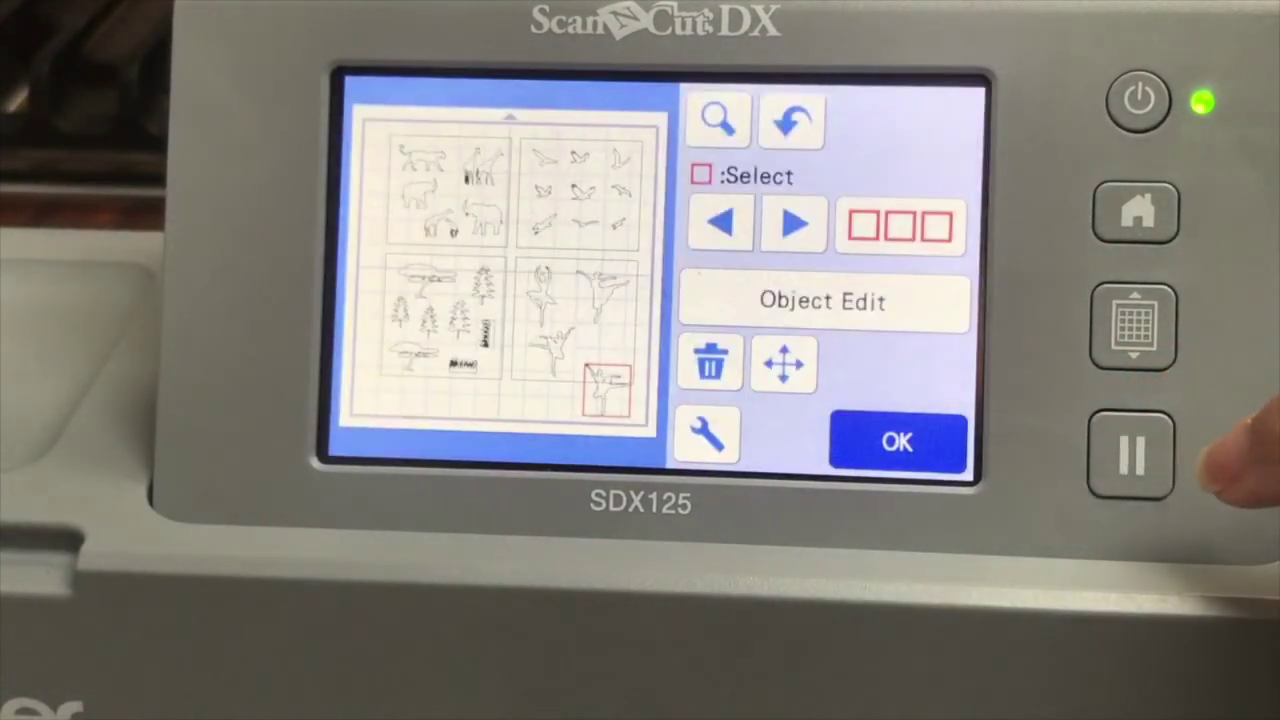
click(865, 435)
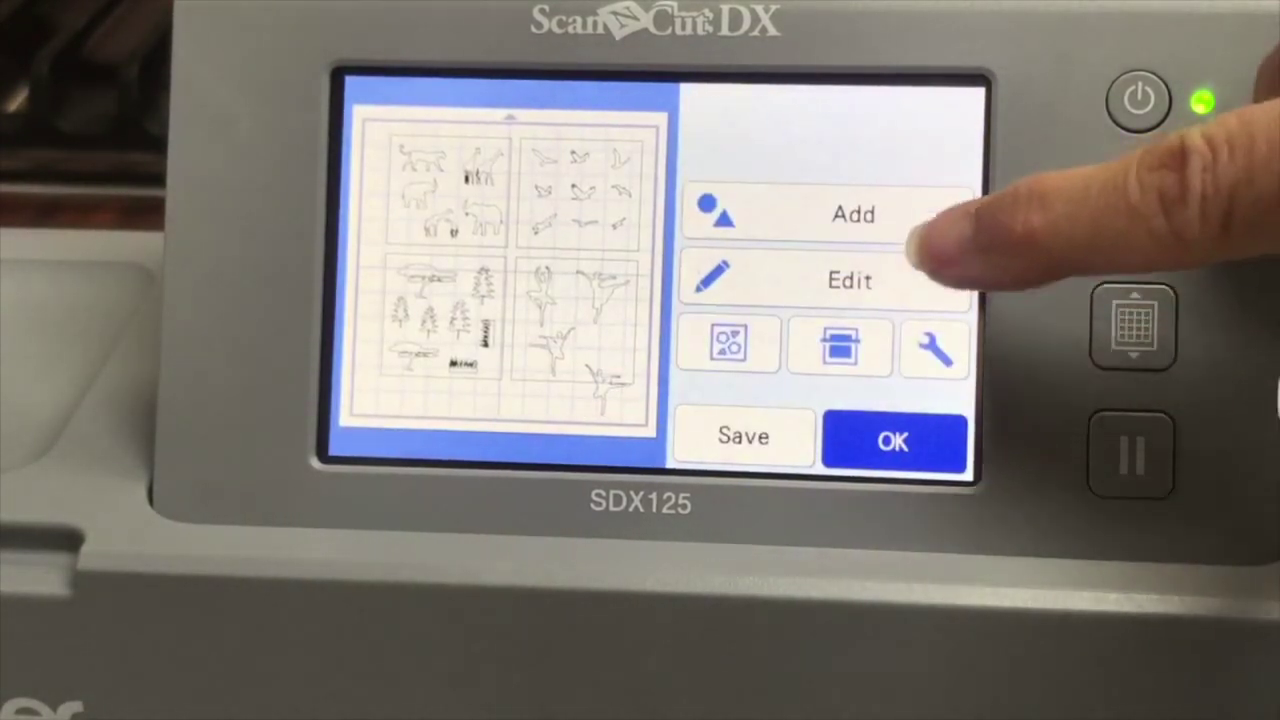
click(885, 432)
click(830, 190)
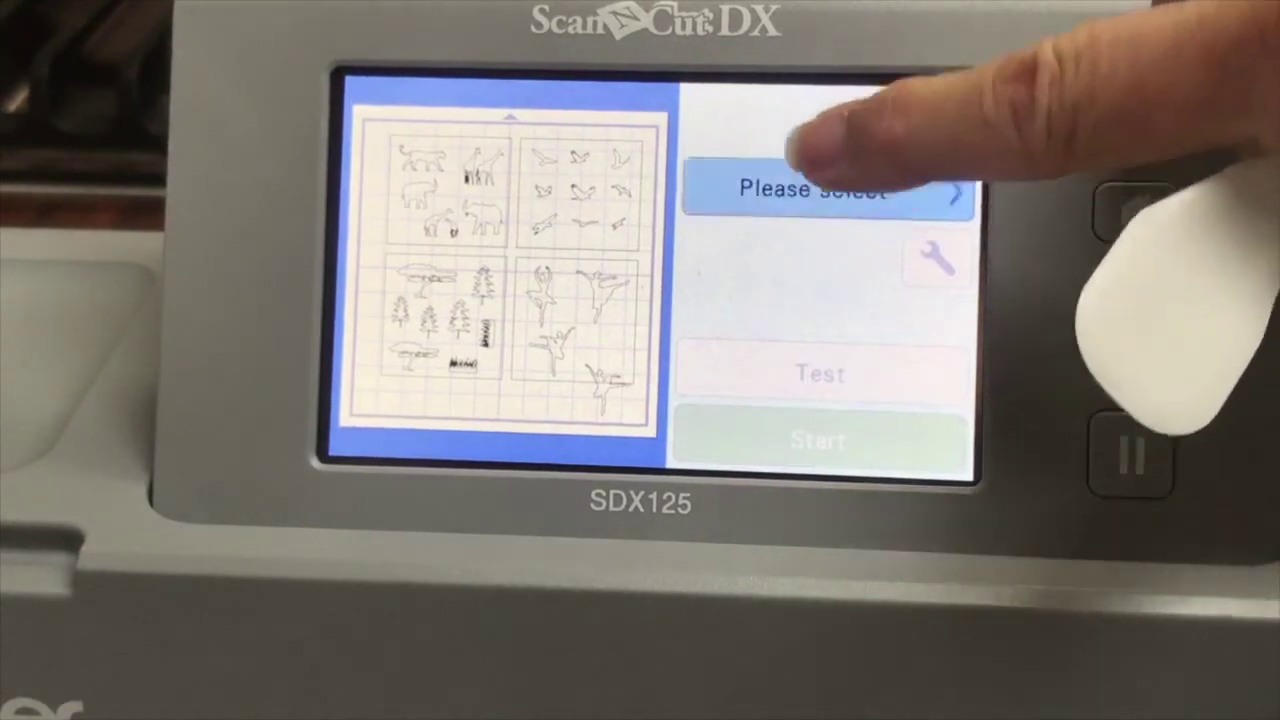
click(680, 190)
click(1131, 455)
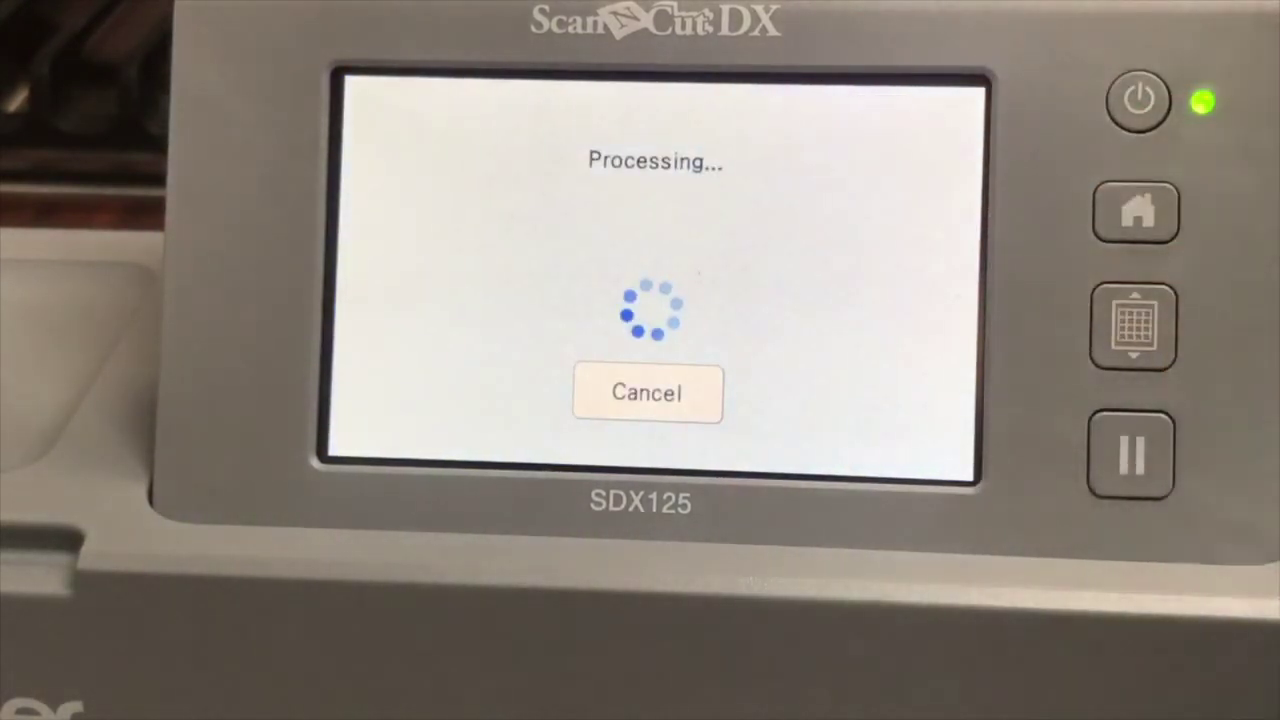